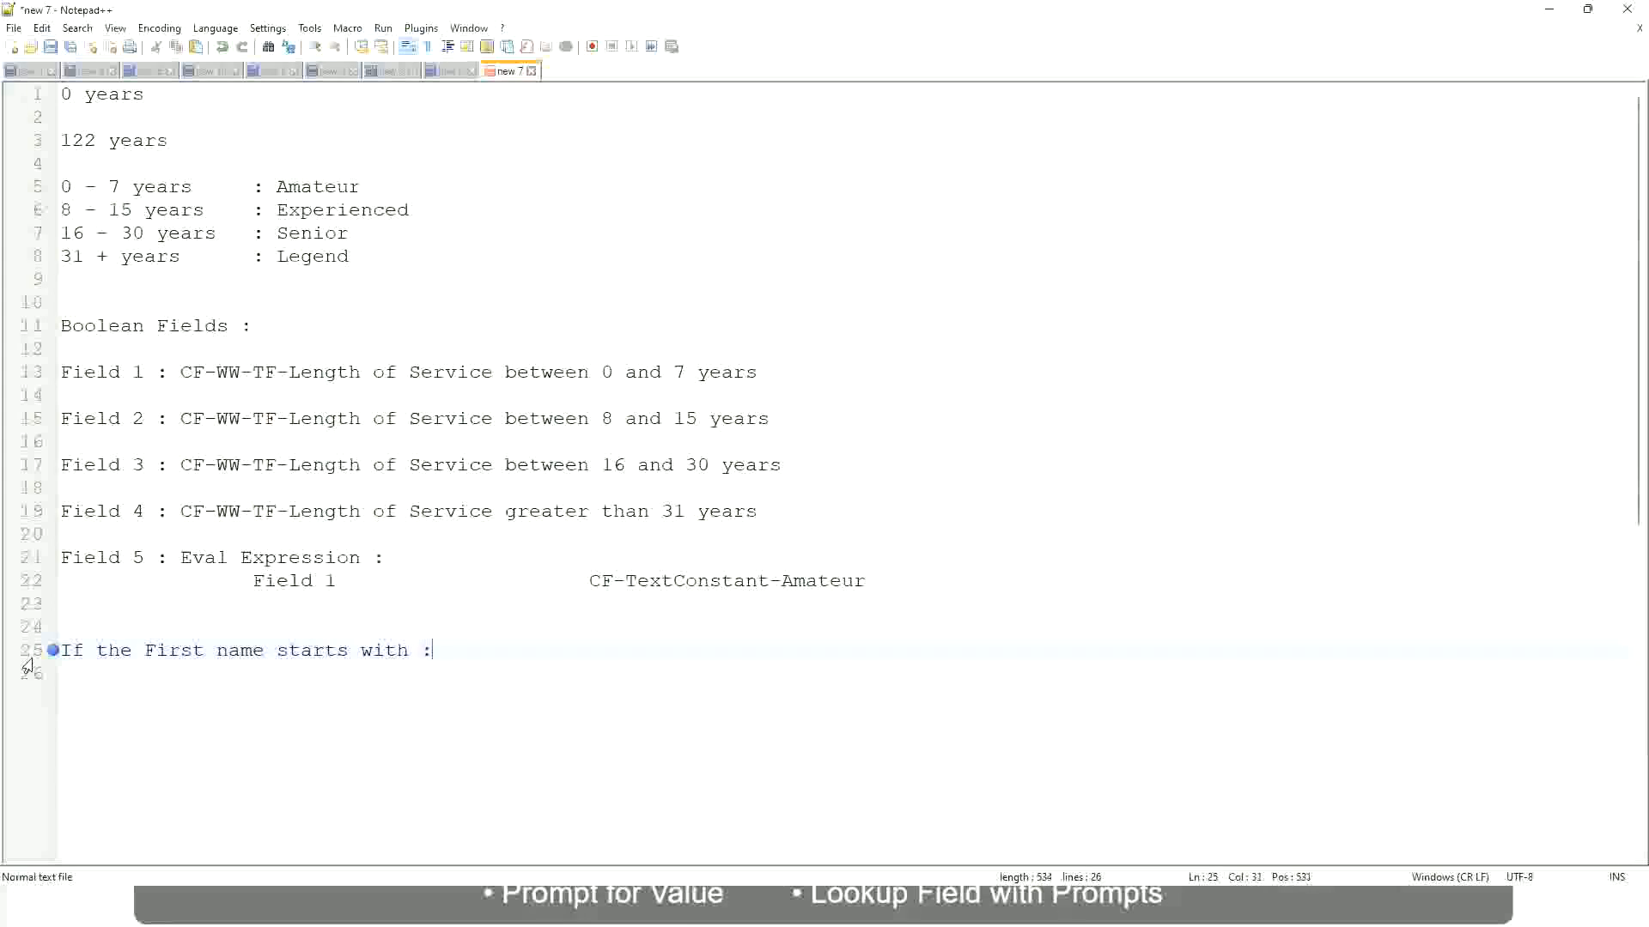
# Complete the first-name condition with the range "A - G :" and the outcome A Listers.
pyautogui.write('A ')
pyautogui.write('- G')
pyautogui.write(': ')
pyautogui.write('A ll')
pyautogui.press('BackSpace')
pyautogui.press('BackSpace')
pyautogui.write('Listers')
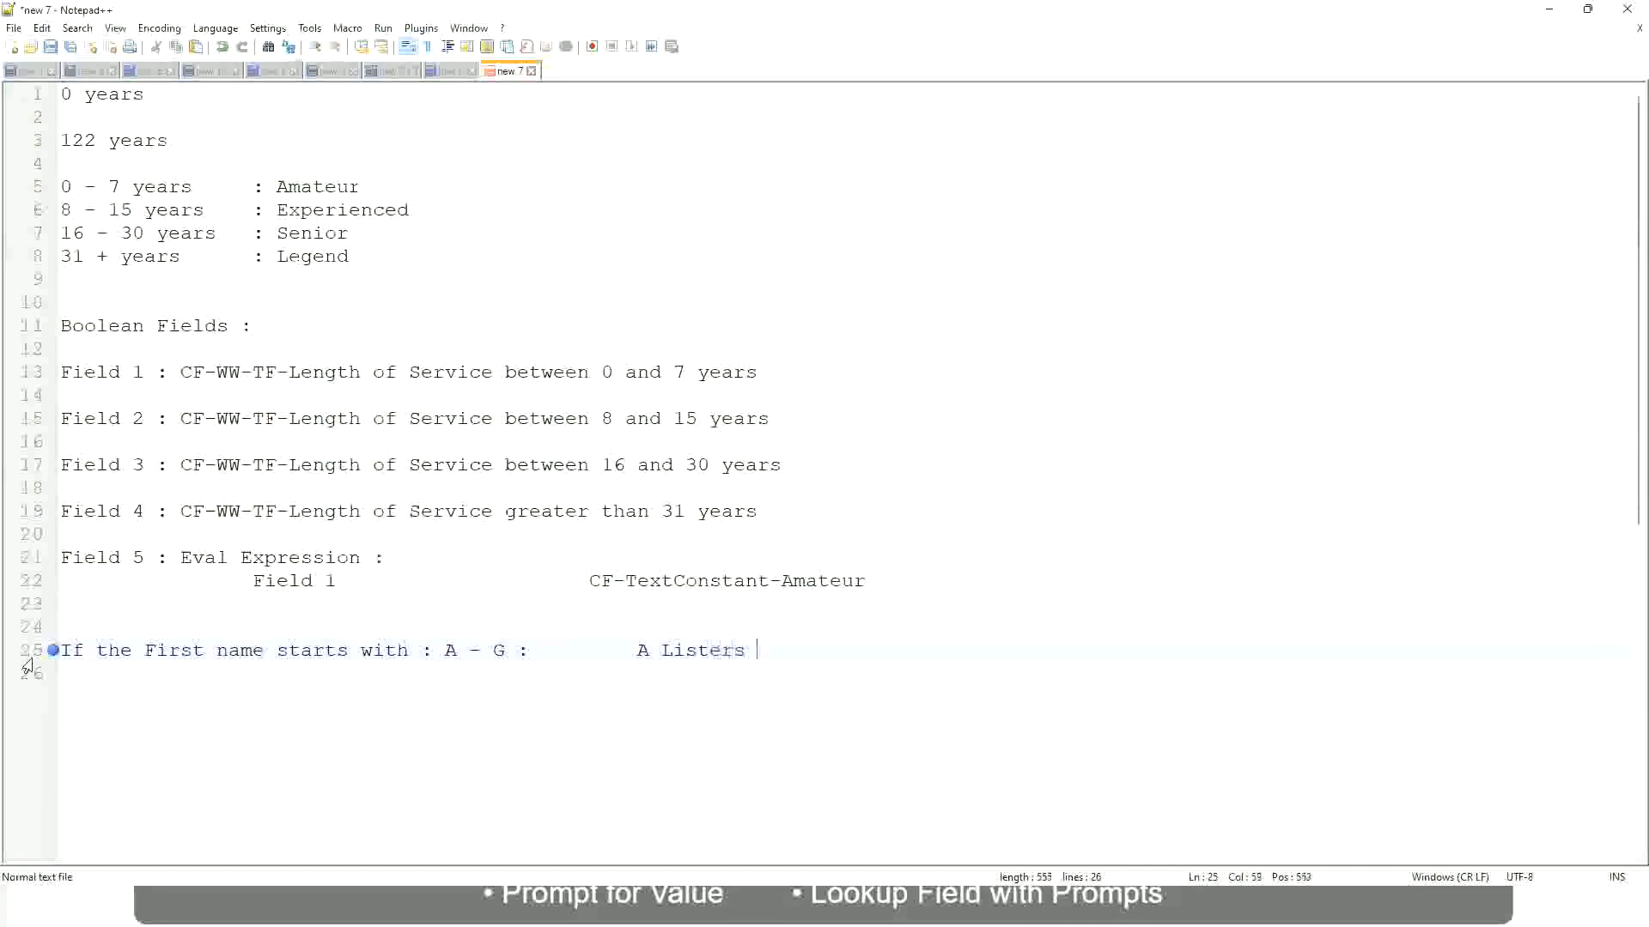
# Enclose the A Listers outcome in double quotation marks.
pyautogui.press('Left')
pyautogui.hotkey('ctrl', 'Left')
pyautogui.write('""')
pyautogui.press('Right')
pyautogui.press('BackSpace')
pyautogui.press('Right')
pyautogui.press('Right')
pyautogui.press('Right')
pyautogui.press('Right')
pyautogui.press('Right')
pyautogui.press('Right')
pyautogui.press('Right')
pyautogui.press('Right')
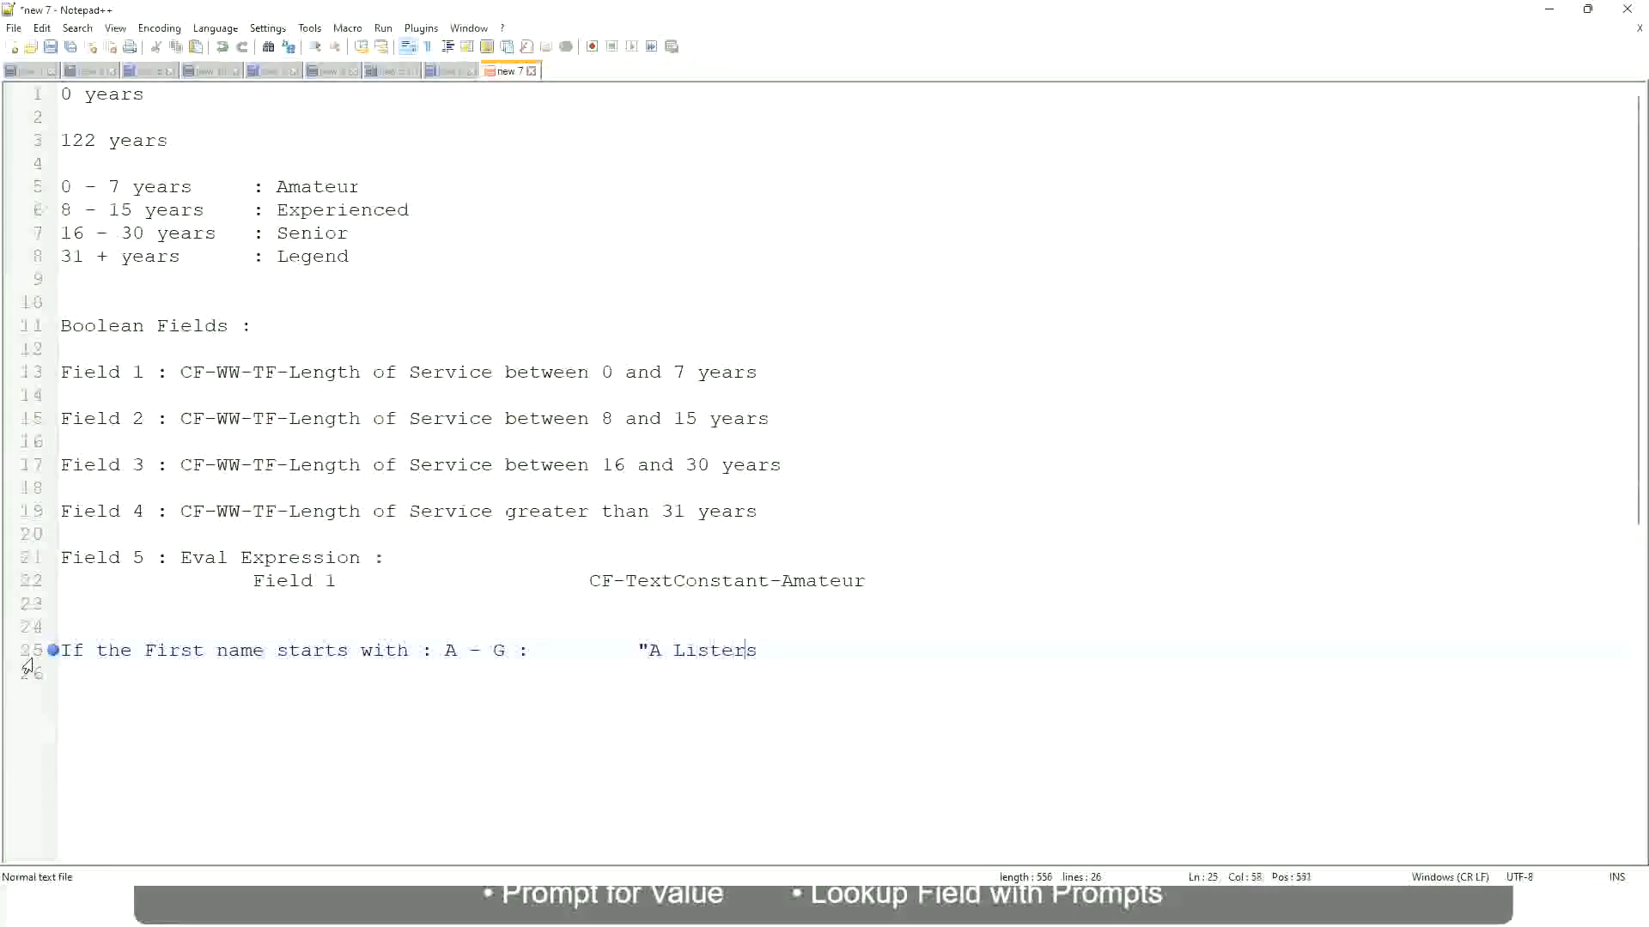
pyautogui.press('Return')
pyautogui.write('""')
pyautogui.press('BackSpace')
# Add a line below for the range H - P, followed by a colon aligned with the line above.
pyautogui.press('Return')
pyautogui.write('H -')
pyautogui.write('P')
pyautogui.press('Tab')
pyautogui.press('Tab')
pyautogui.press('Tab')
pyautogui.press('Tab')
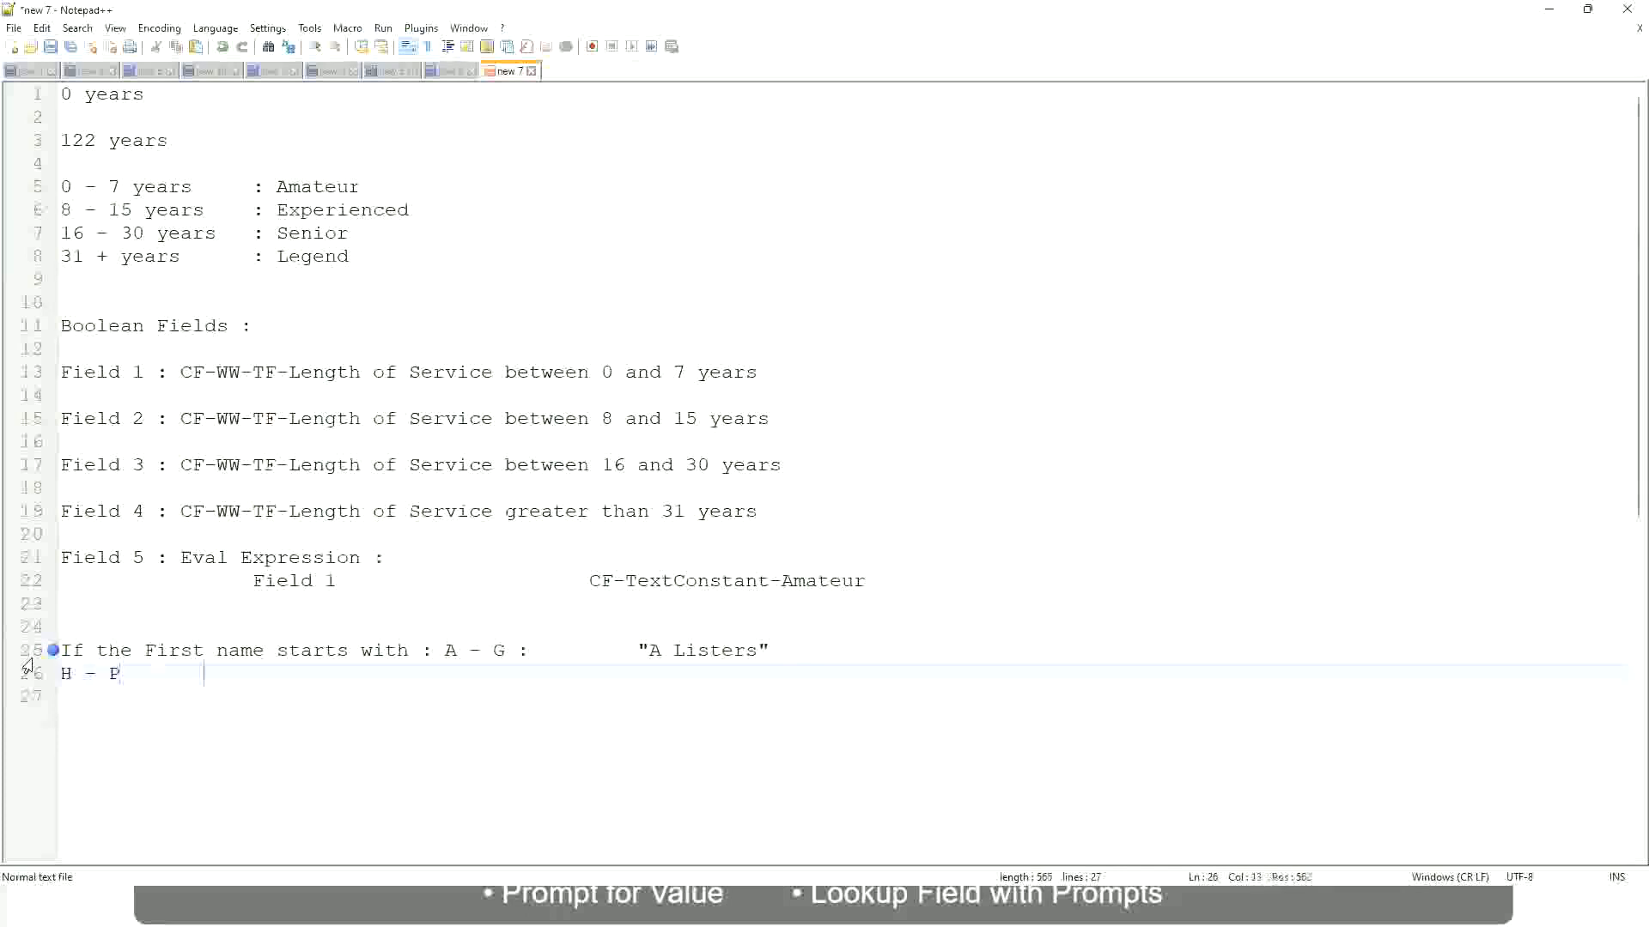
pyautogui.press('Tab')
pyautogui.press('Tab')
pyautogui.press('Tab')
pyautogui.press('Tab')
pyautogui.press('Tab')
pyautogui.write(':')
pyautogui.press('Tab')
pyautogui.press('Tab')
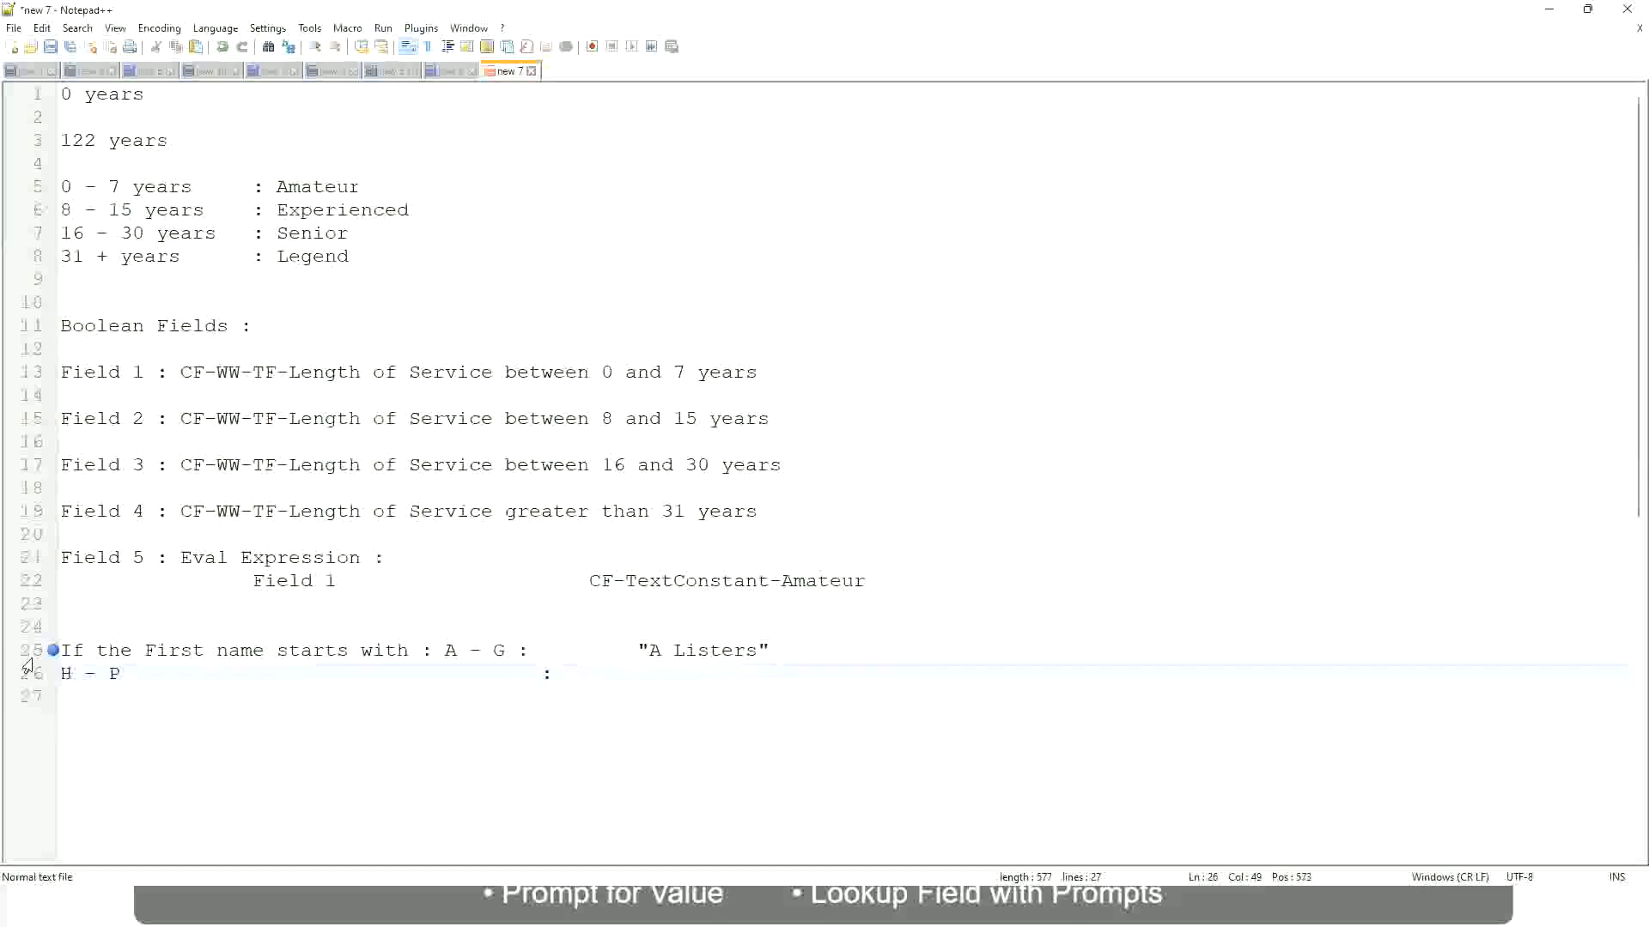
# Enter "His Majesty" in quotation marks as the outcome for the H - P range.
pyautogui.write('"His Majesty')
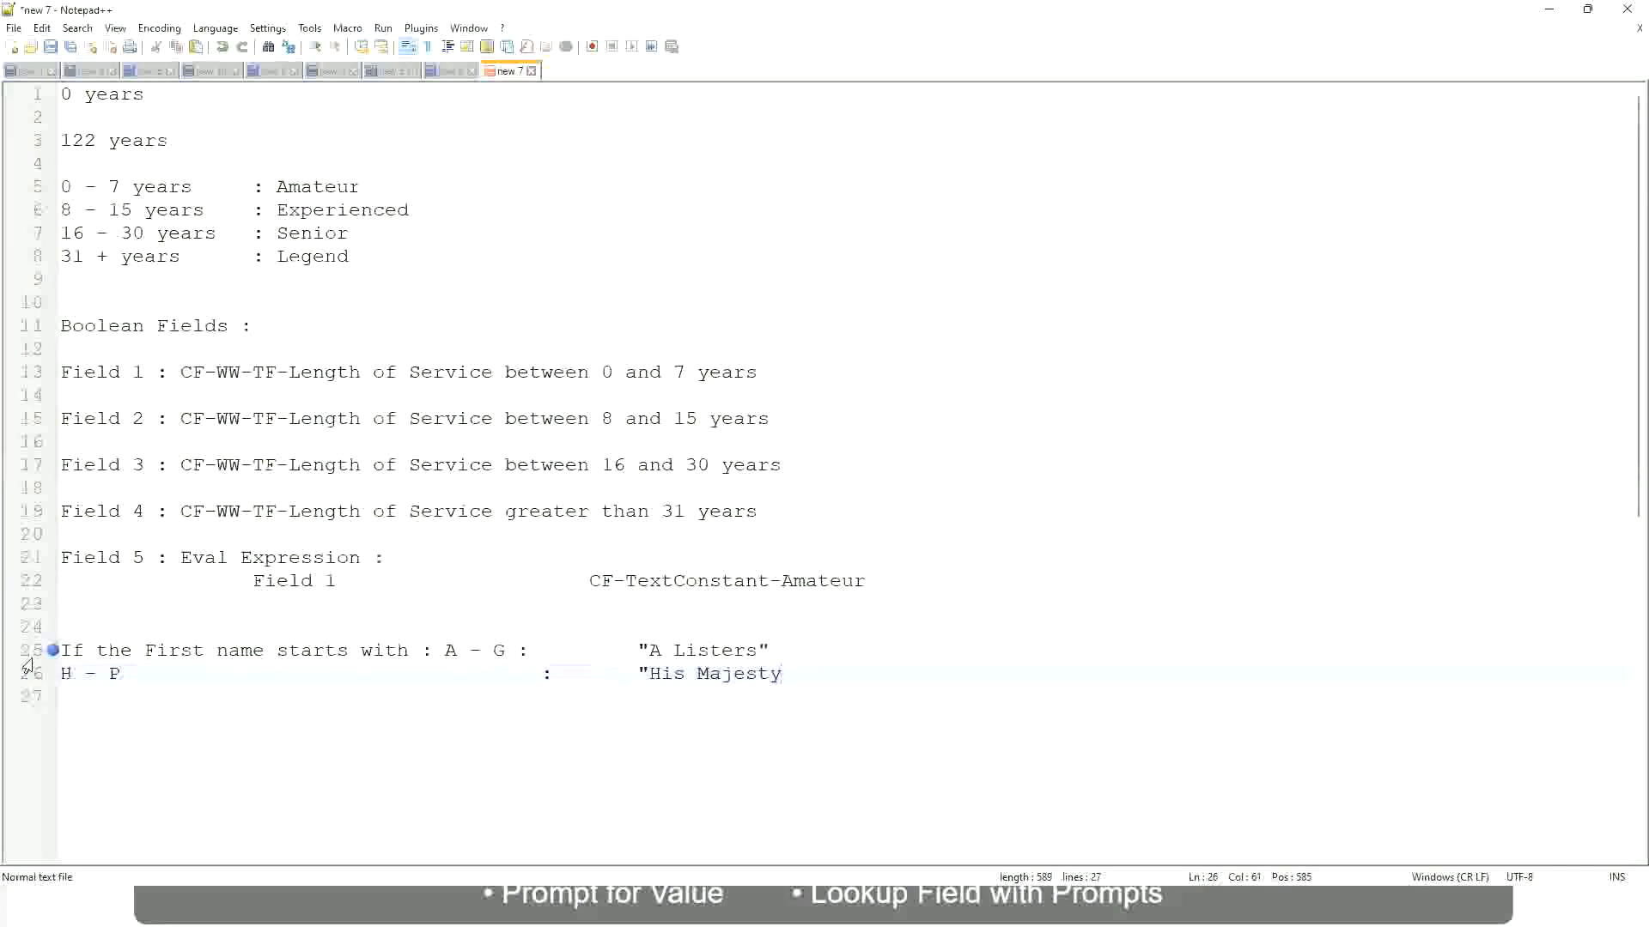
pyautogui.write('""')
pyautogui.press('BackSpace')
# Add a third line for the range L - Z with the aligned, quoted outcome "Lords".
pyautogui.press('Return')
pyautogui.write('L')
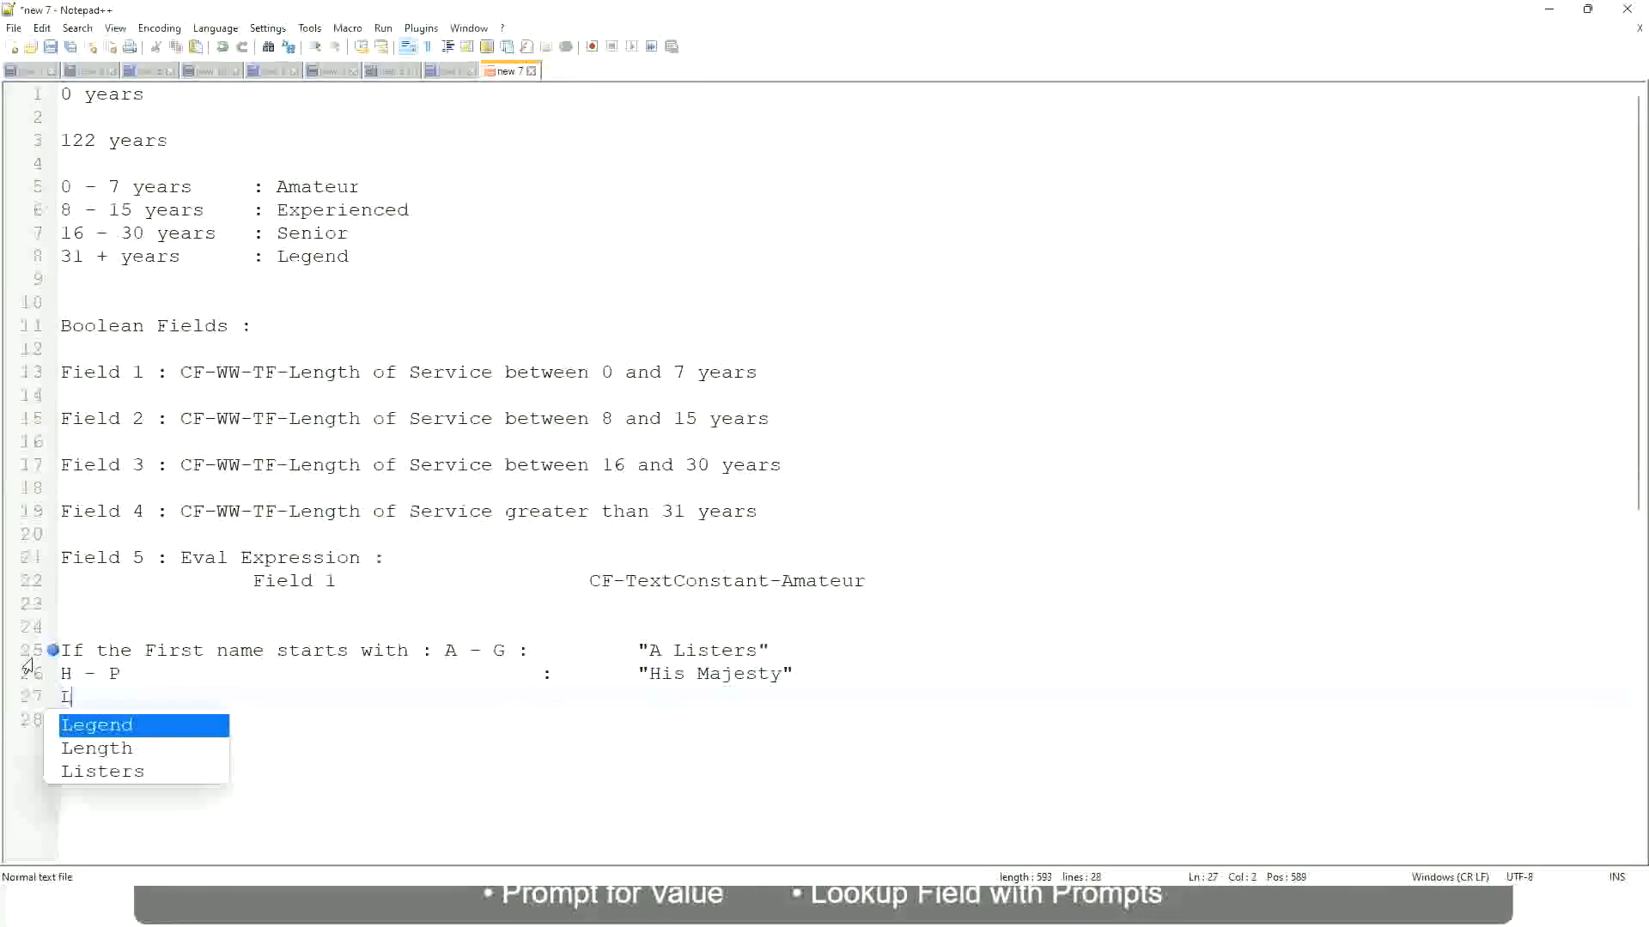
pyautogui.write(' - Z')
pyautogui.press('Tab')
pyautogui.press('Tab')
pyautogui.press('Tab')
pyautogui.press('Tab')
pyautogui.press('Tab')
pyautogui.press('Tab')
pyautogui.press('Tab')
pyautogui.press('Tab')
pyautogui.press('Tab')
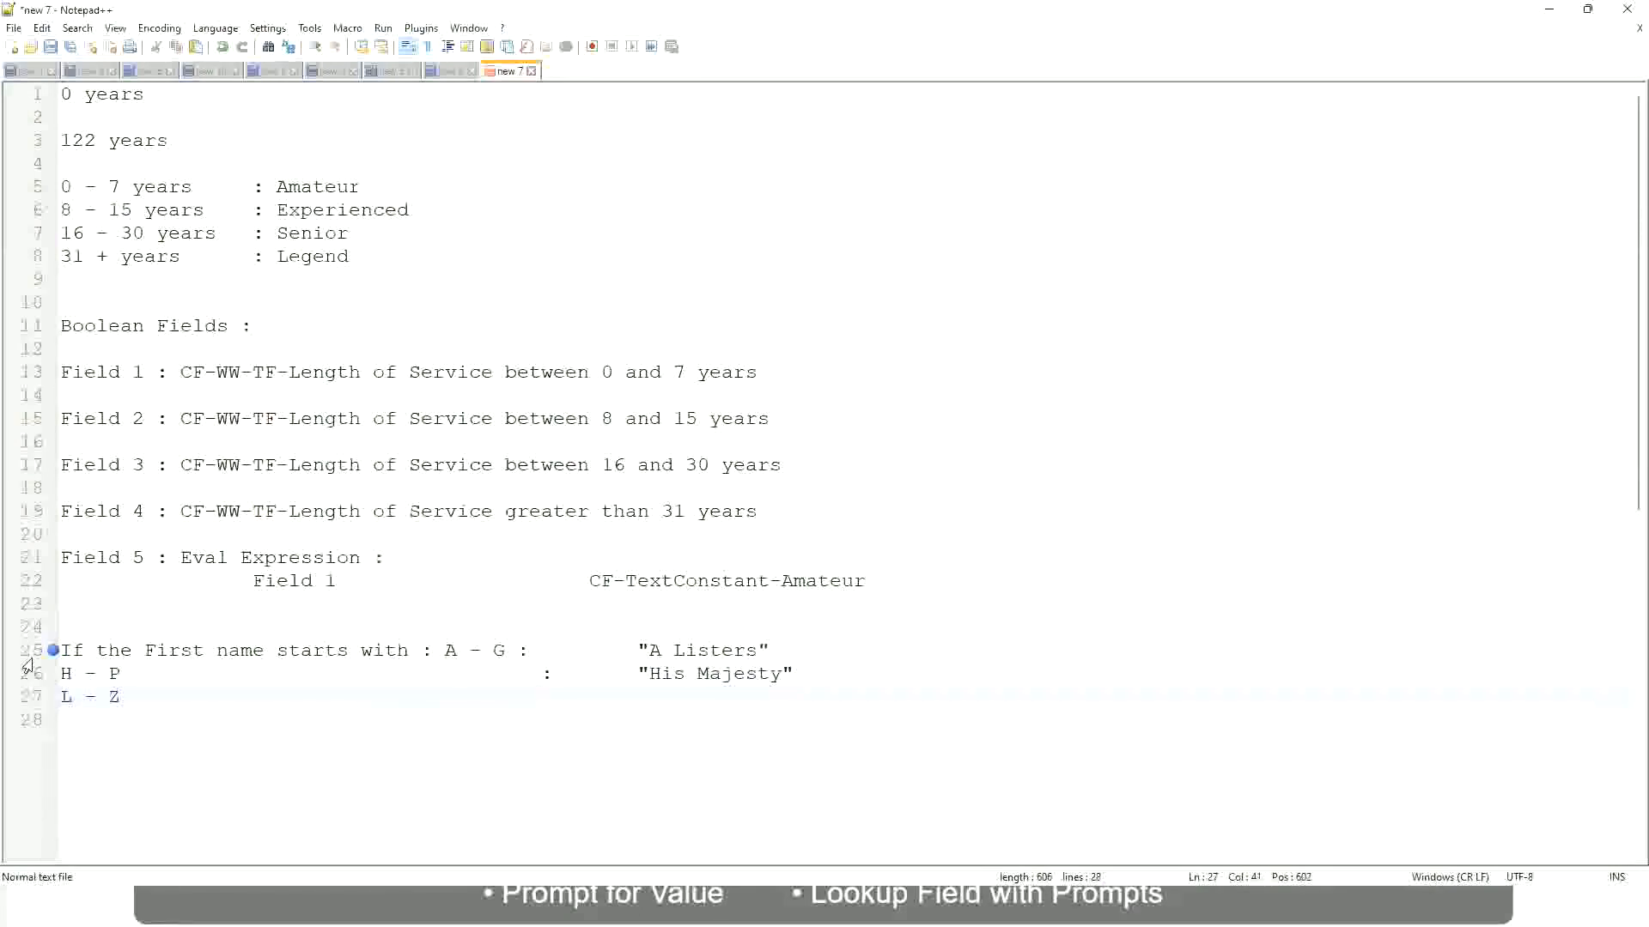
pyautogui.write(':       "Lords')
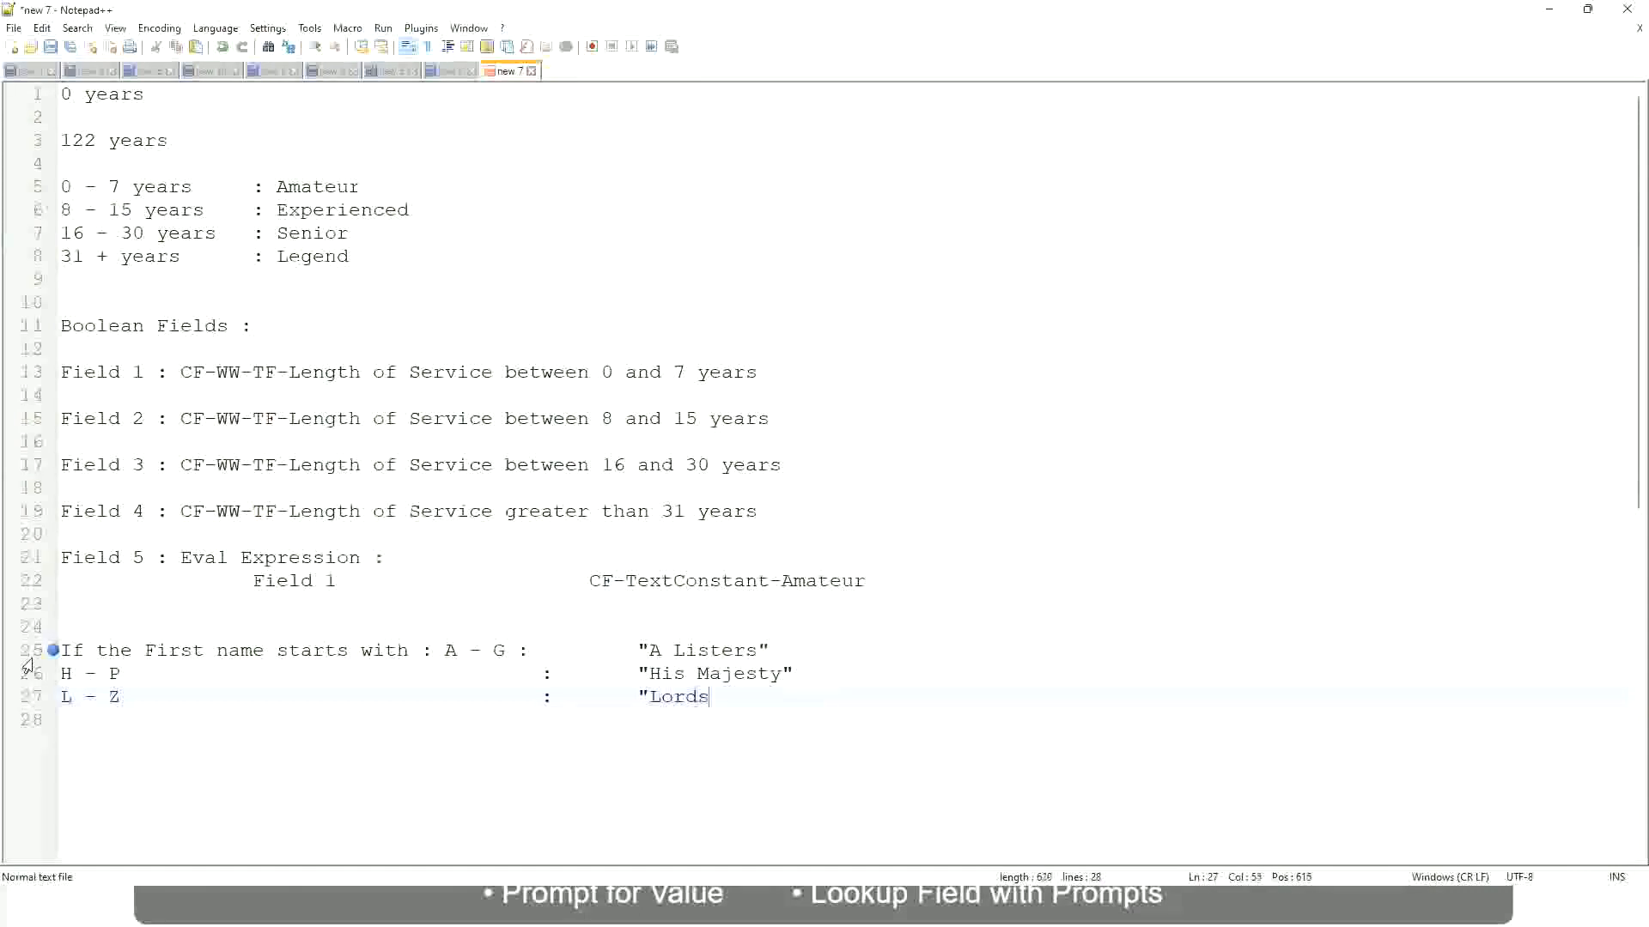
pyautogui.write('"')
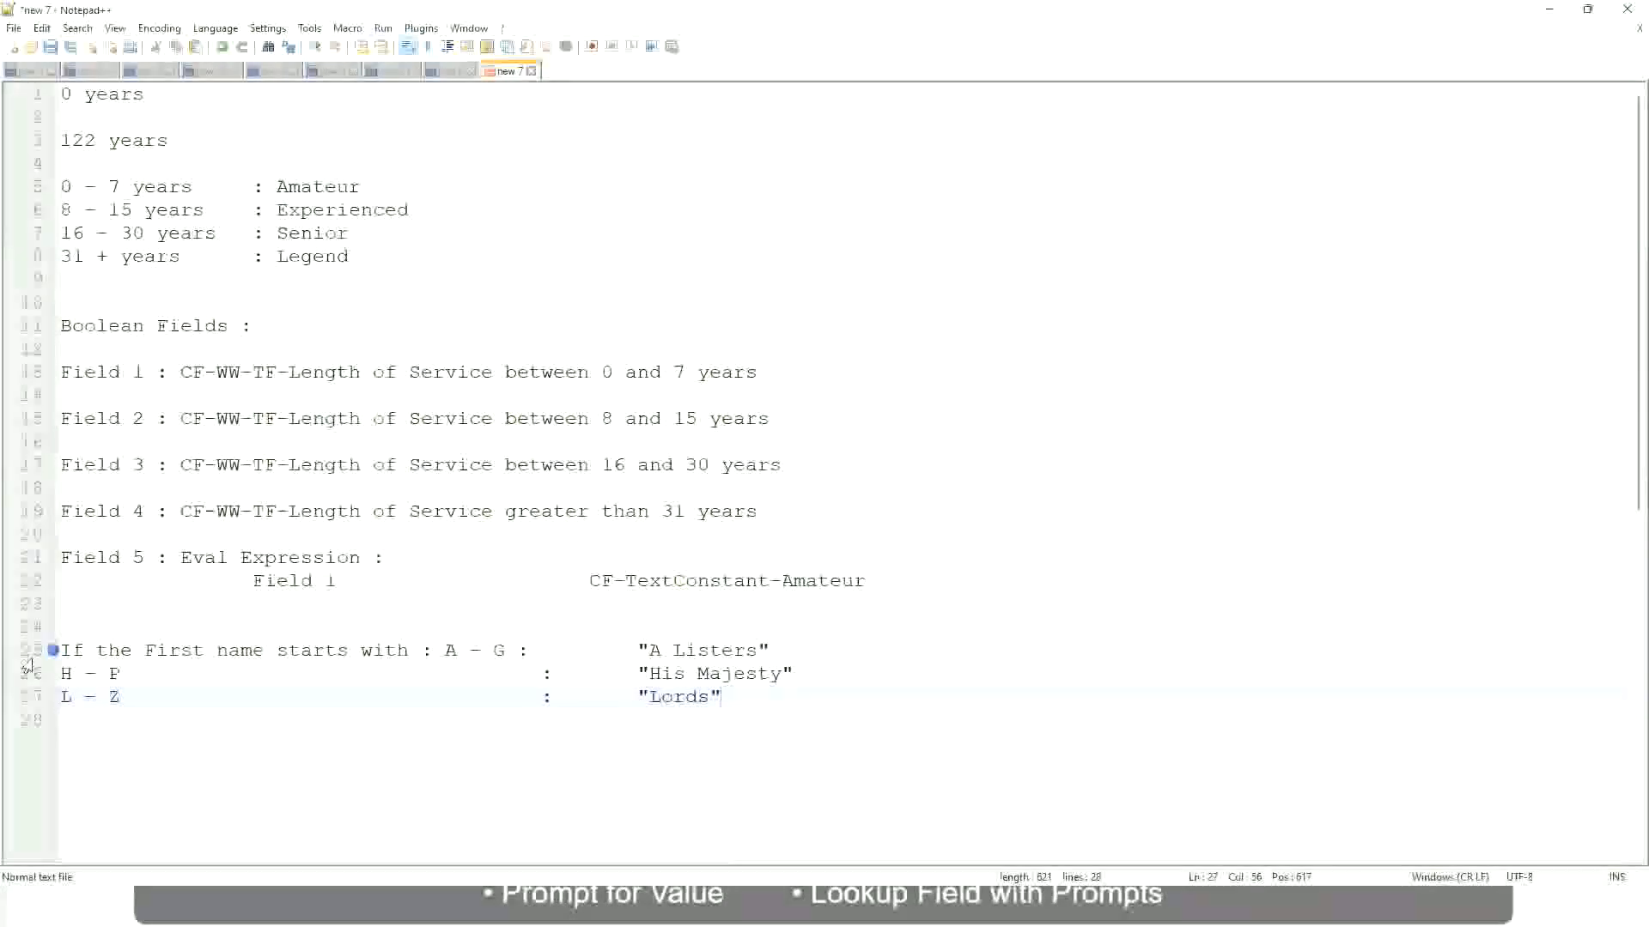
pyautogui.click(736, 698)
pyautogui.moveTo(725, 697); pyautogui.dragTo(784, 650)
pyautogui.click(709, 651)
pyautogui.click(744, 677)
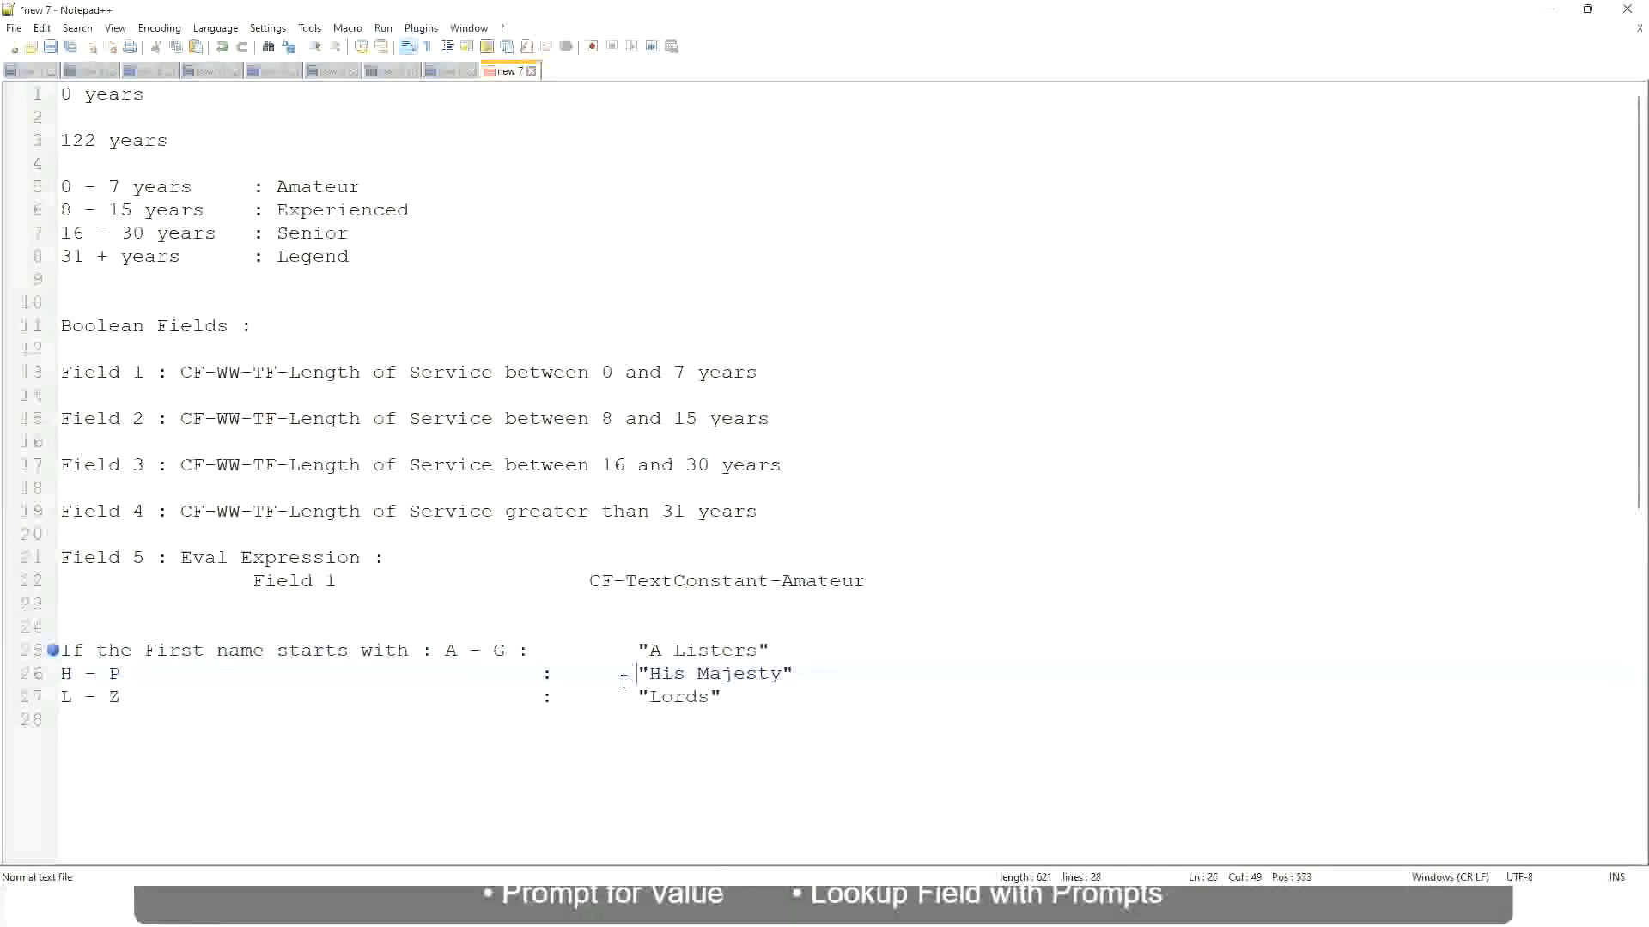
# Replace the three first-name rule lines with a new condition starting with "If", trying Prior Experience as its subject.
pyautogui.moveTo(749, 708); pyautogui.dragTo(53, 650)
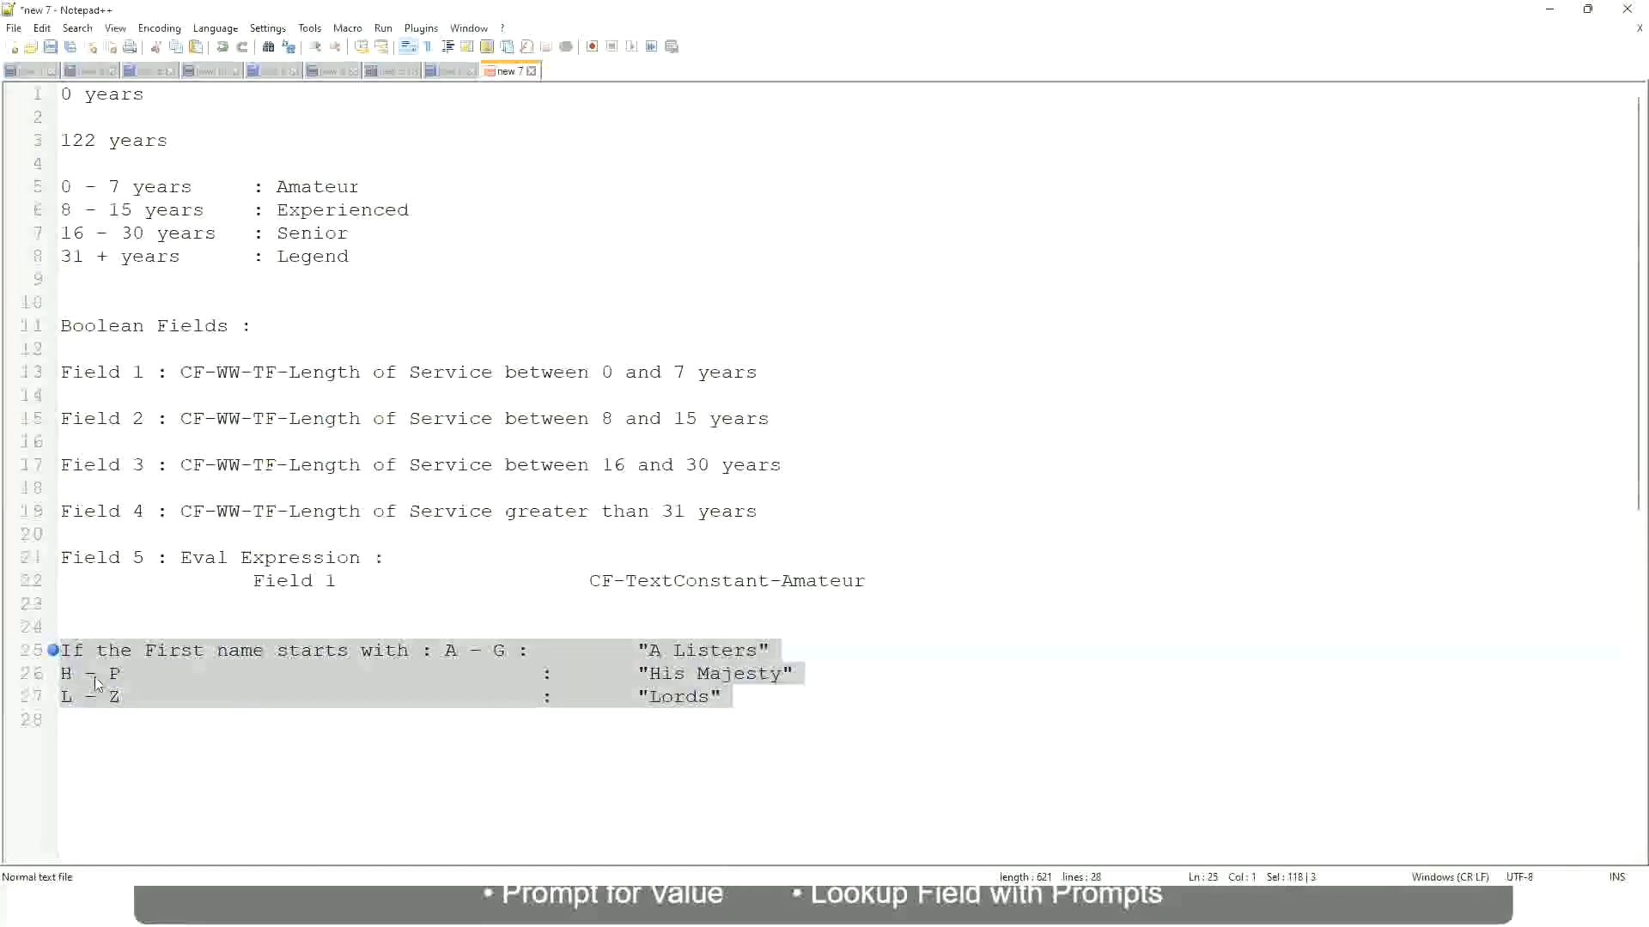
pyautogui.write('If')
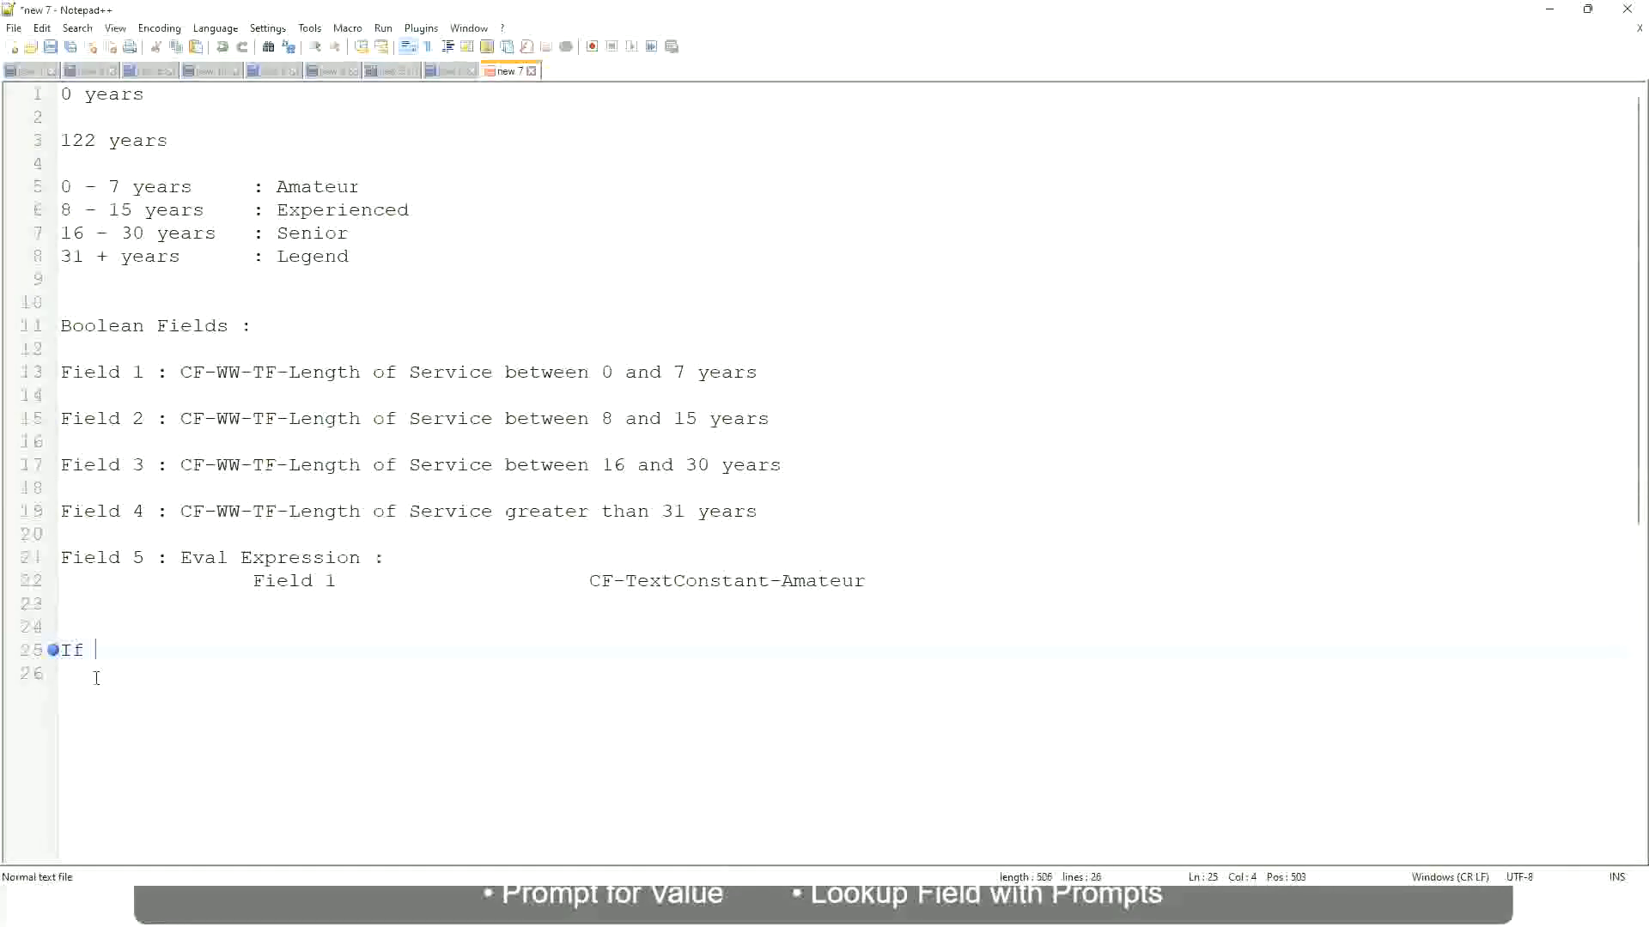
pyautogui.write(' Prior E')
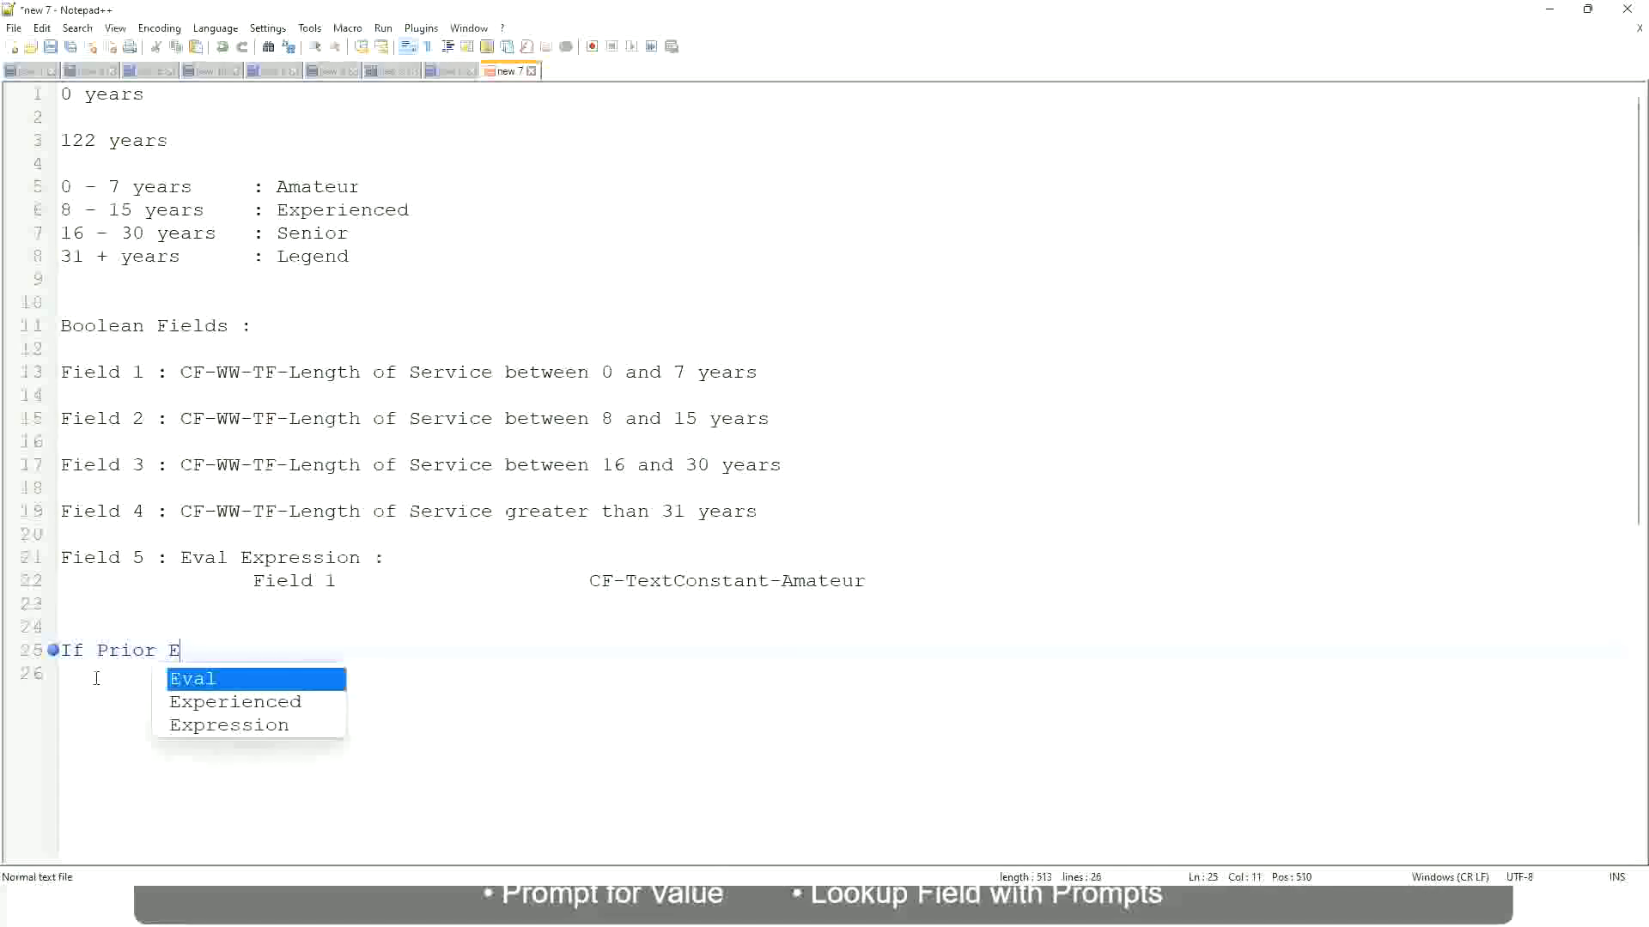
pyautogui.write('xperience')
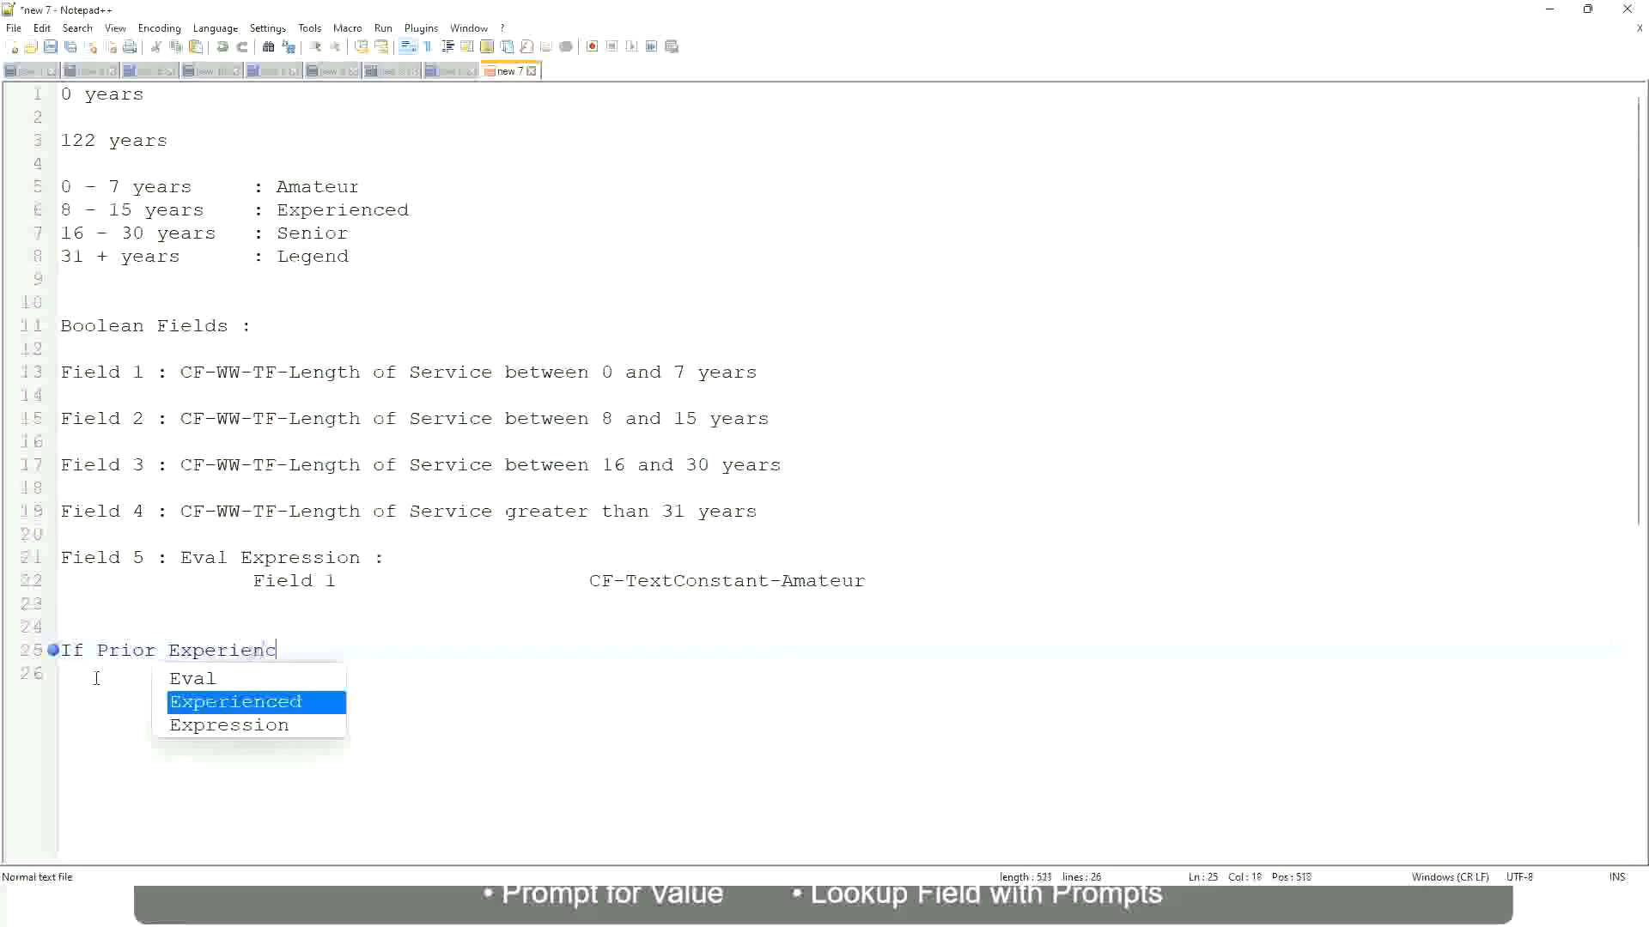
pyautogui.press('BackSpace')
pyautogui.press('BackSpace')
pyautogui.press('BackSpace')
pyautogui.press('BackSpace')
pyautogui.press('BackSpace')
pyautogui.press('BackSpace')
pyautogui.press('BackSpace')
pyautogui.press('BackSpace')
pyautogui.press('BackSpace')
pyautogui.press('BackSpace')
pyautogui.press('BackSpace')
pyautogui.press('BackSpace')
pyautogui.press('BackSpace')
pyautogui.press('BackSpace')
pyautogui.press('BackSpace')
pyautogui.press('BackSpace')
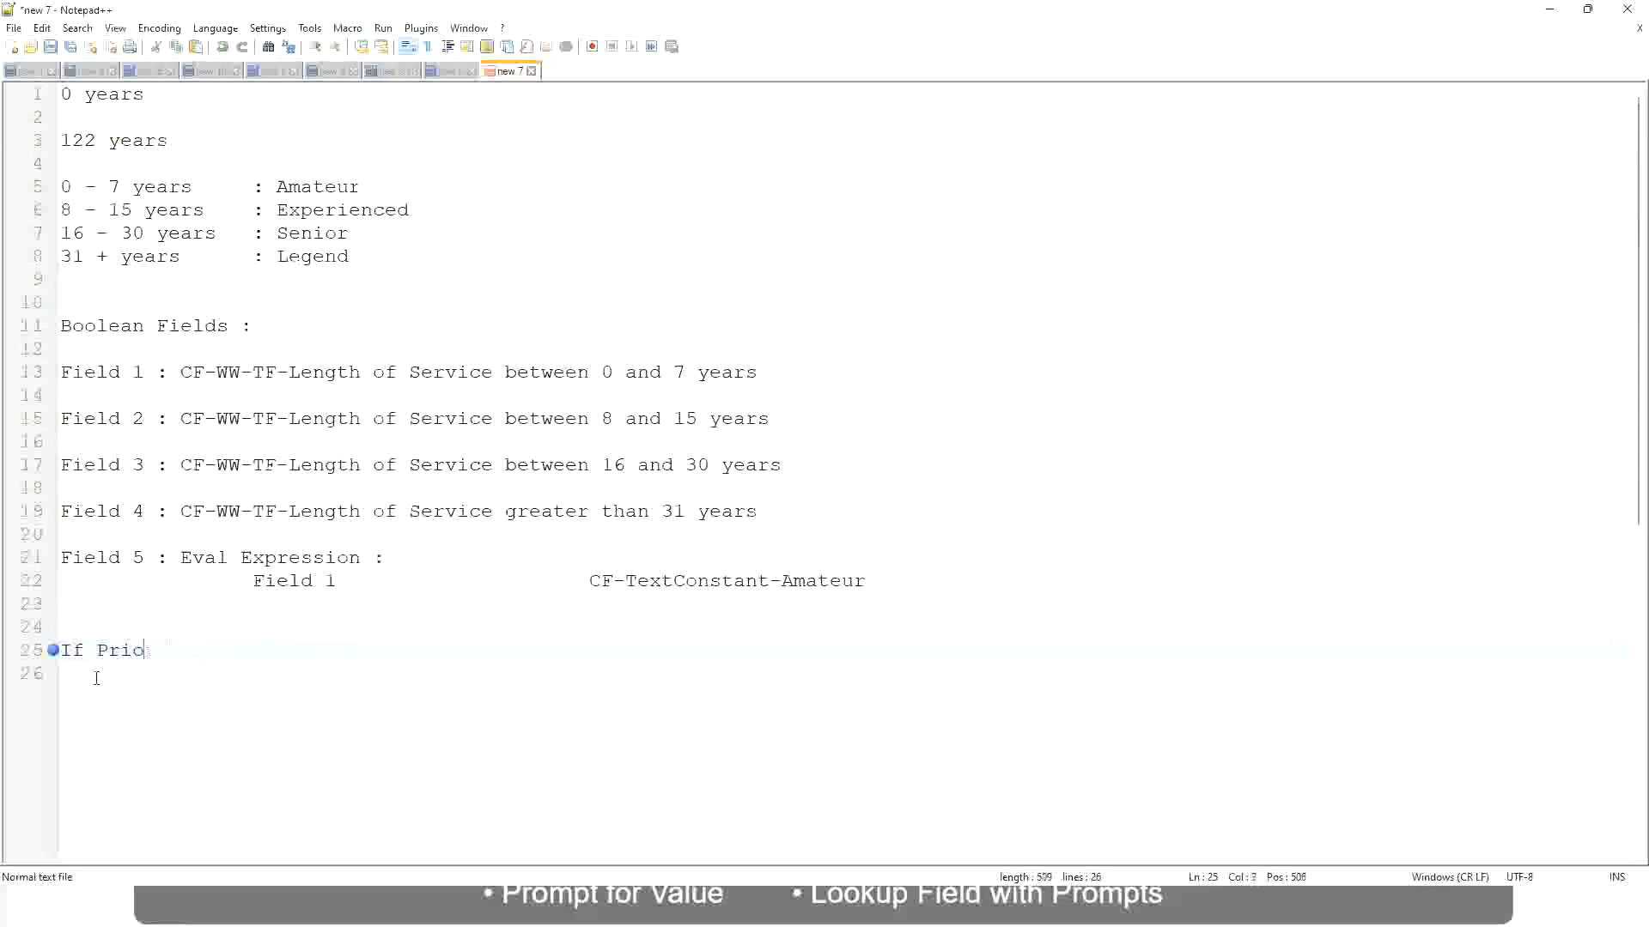
# Try "Job Profile is : Manager" as the wording of the condition.
pyautogui.write('Job Profile is ')
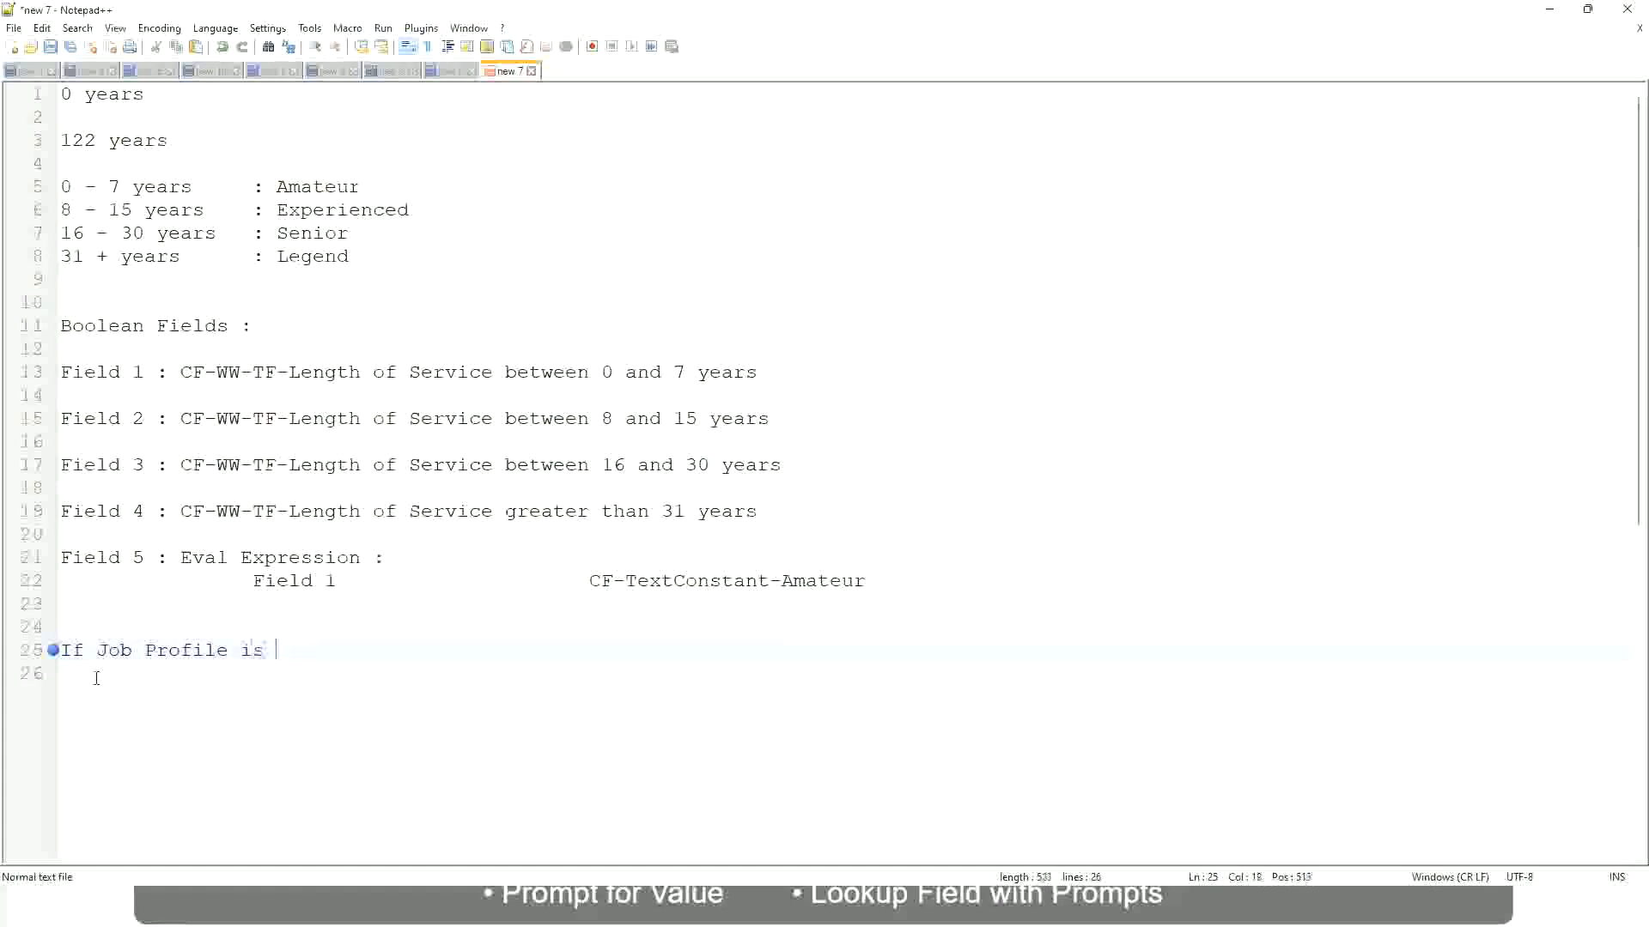
pyautogui.write(': Manager')
pyautogui.press('BackSpace')
pyautogui.press('BackSpace')
pyautogui.press('BackSpace')
pyautogui.press('BackSpace')
pyautogui.press('BackSpace')
pyautogui.press('BackSpace')
pyautogui.press('BackSpace')
pyautogui.press('BackSpace')
pyautogui.press('BackSpace')
pyautogui.press('BackSpace')
pyautogui.press('BackSpace')
pyautogui.press('BackSpace')
pyautogui.press('BackSpace')
pyautogui.press('BackSpace')
pyautogui.press('BackSpace')
pyautogui.press('BackSpace')
pyautogui.press('BackSpace')
pyautogui.press('BackSpace')
pyautogui.press('BackSpace')
pyautogui.press('BackSpace')
# Word the condition as "If Management Level is Manager or Above" and leave a wide gap after it.
pyautogui.write('Manage')
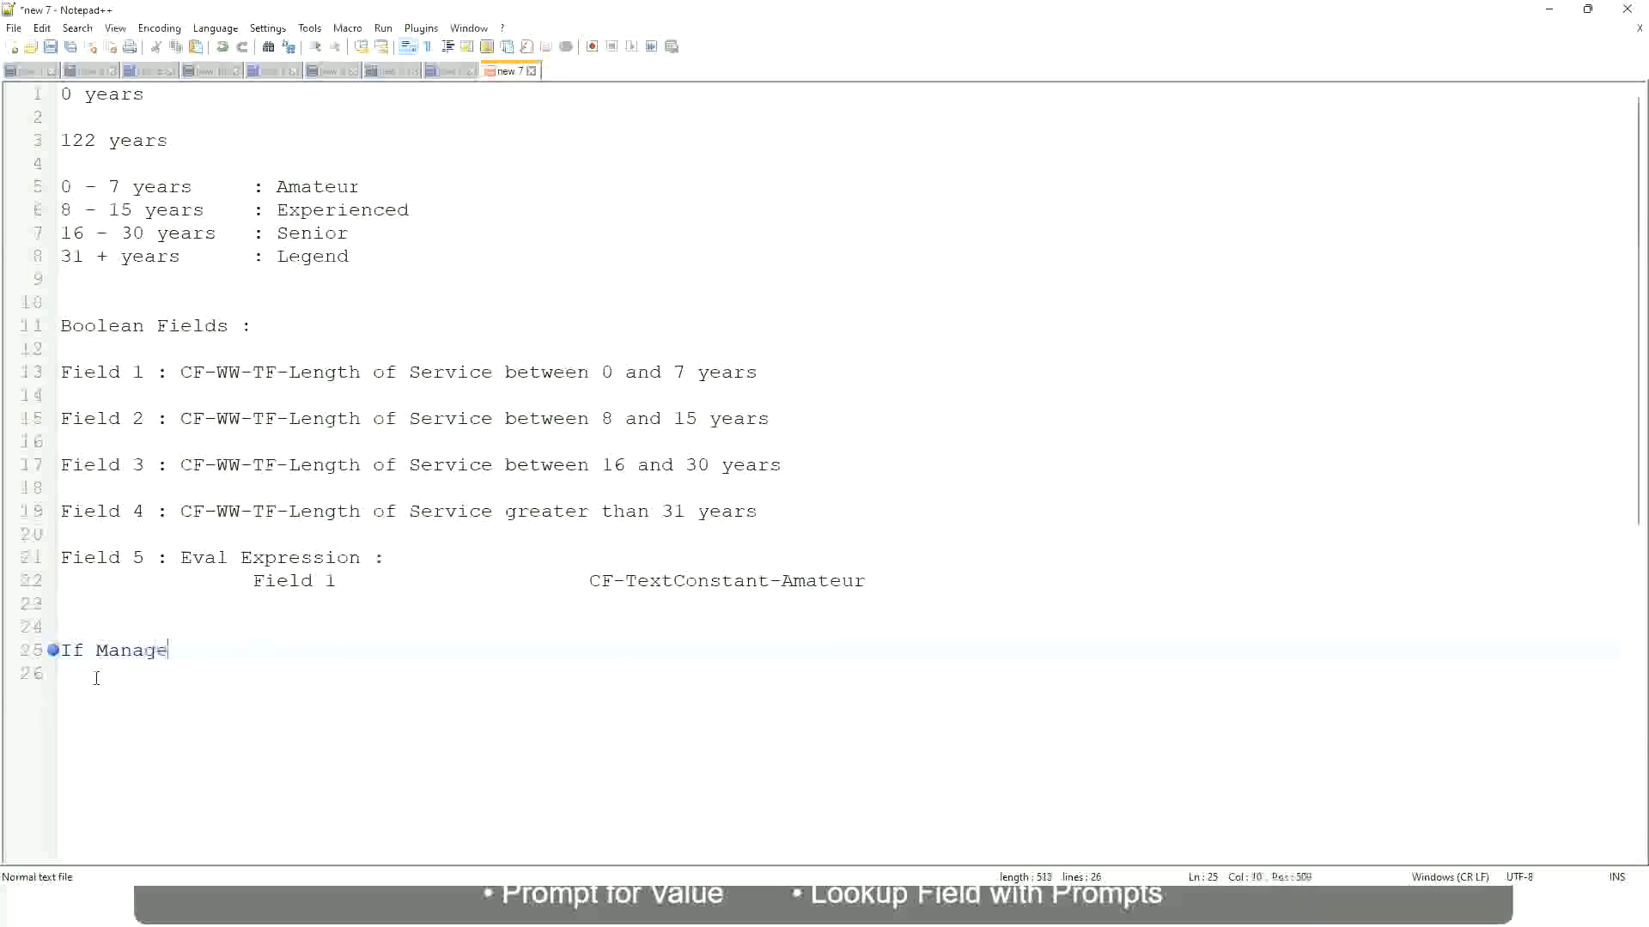
pyautogui.write('ment Level is Manager ')
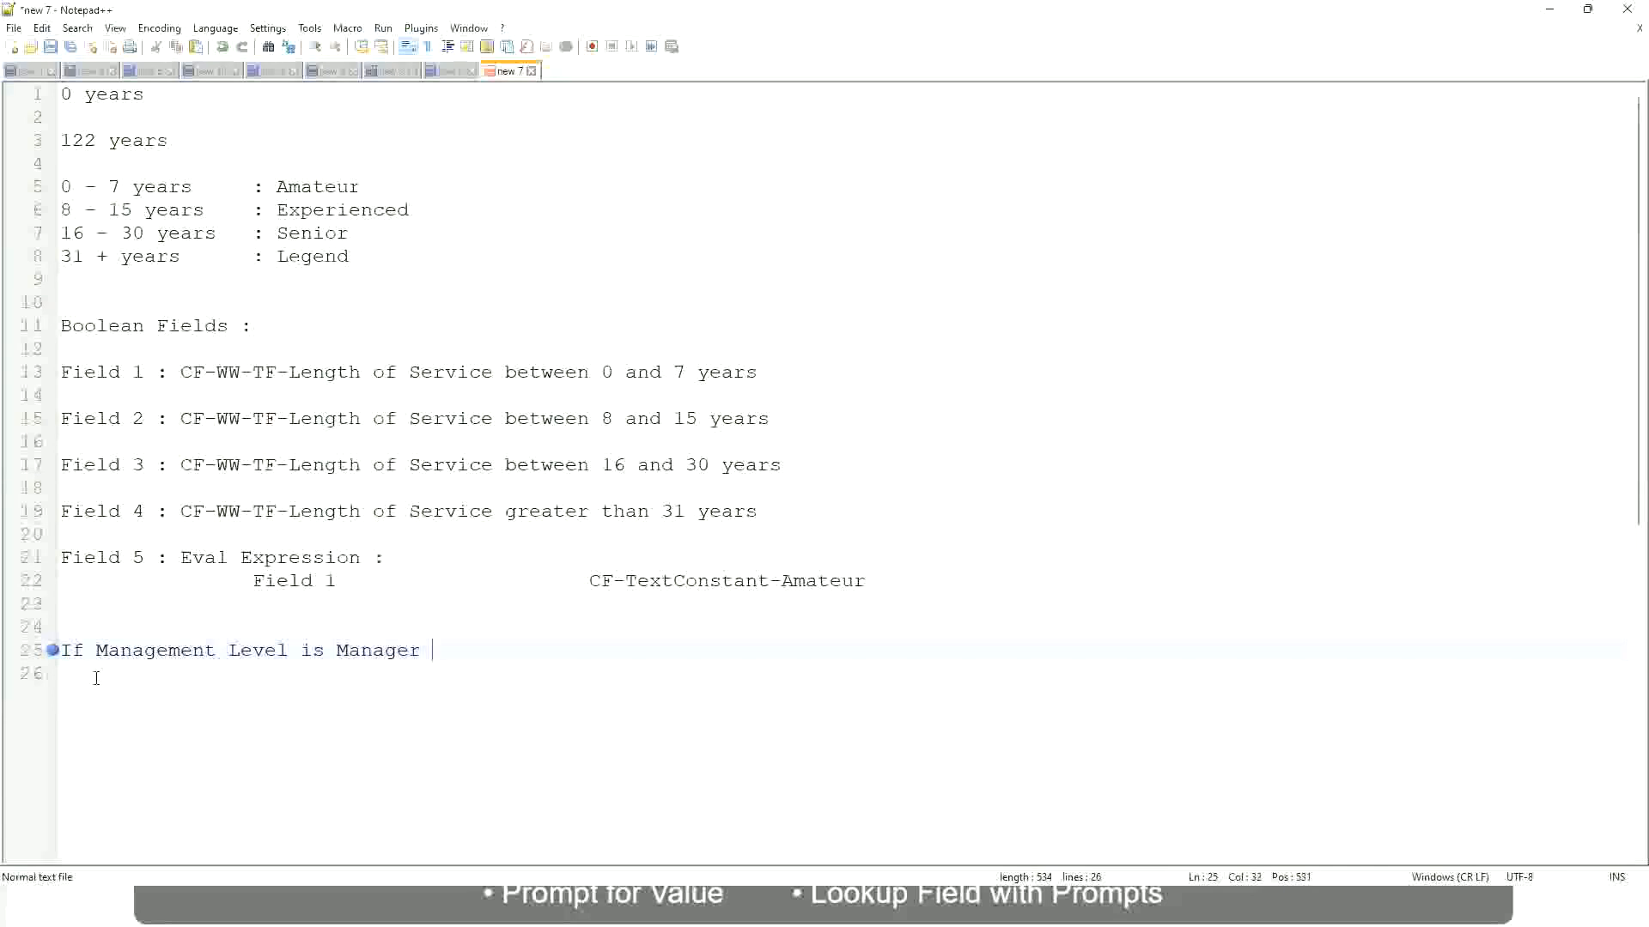
pyautogui.write('or Above')
pyautogui.press('Tab')
pyautogui.press('Tab')
pyautogui.press('Tab')
pyautogui.press('Tab')
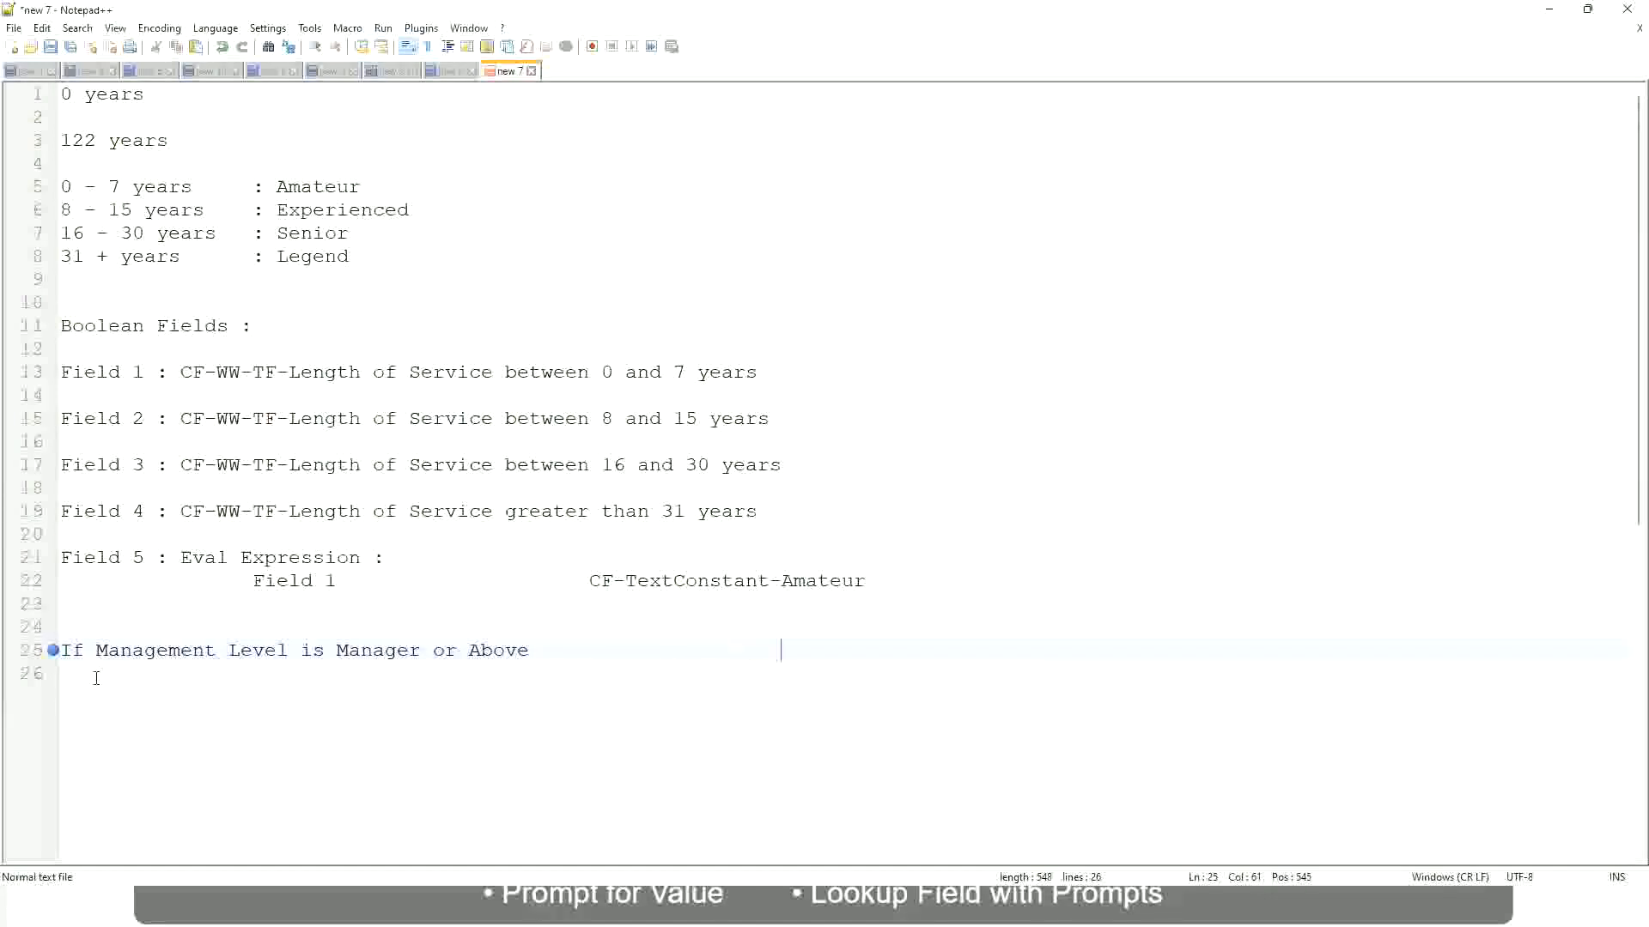
# Enter "Proposed Allowance Plan : Car Allowance" as the outcome of the manager condition and start a new line.
pyautogui.write('Proposed')
pyautogui.write('Allowance ')
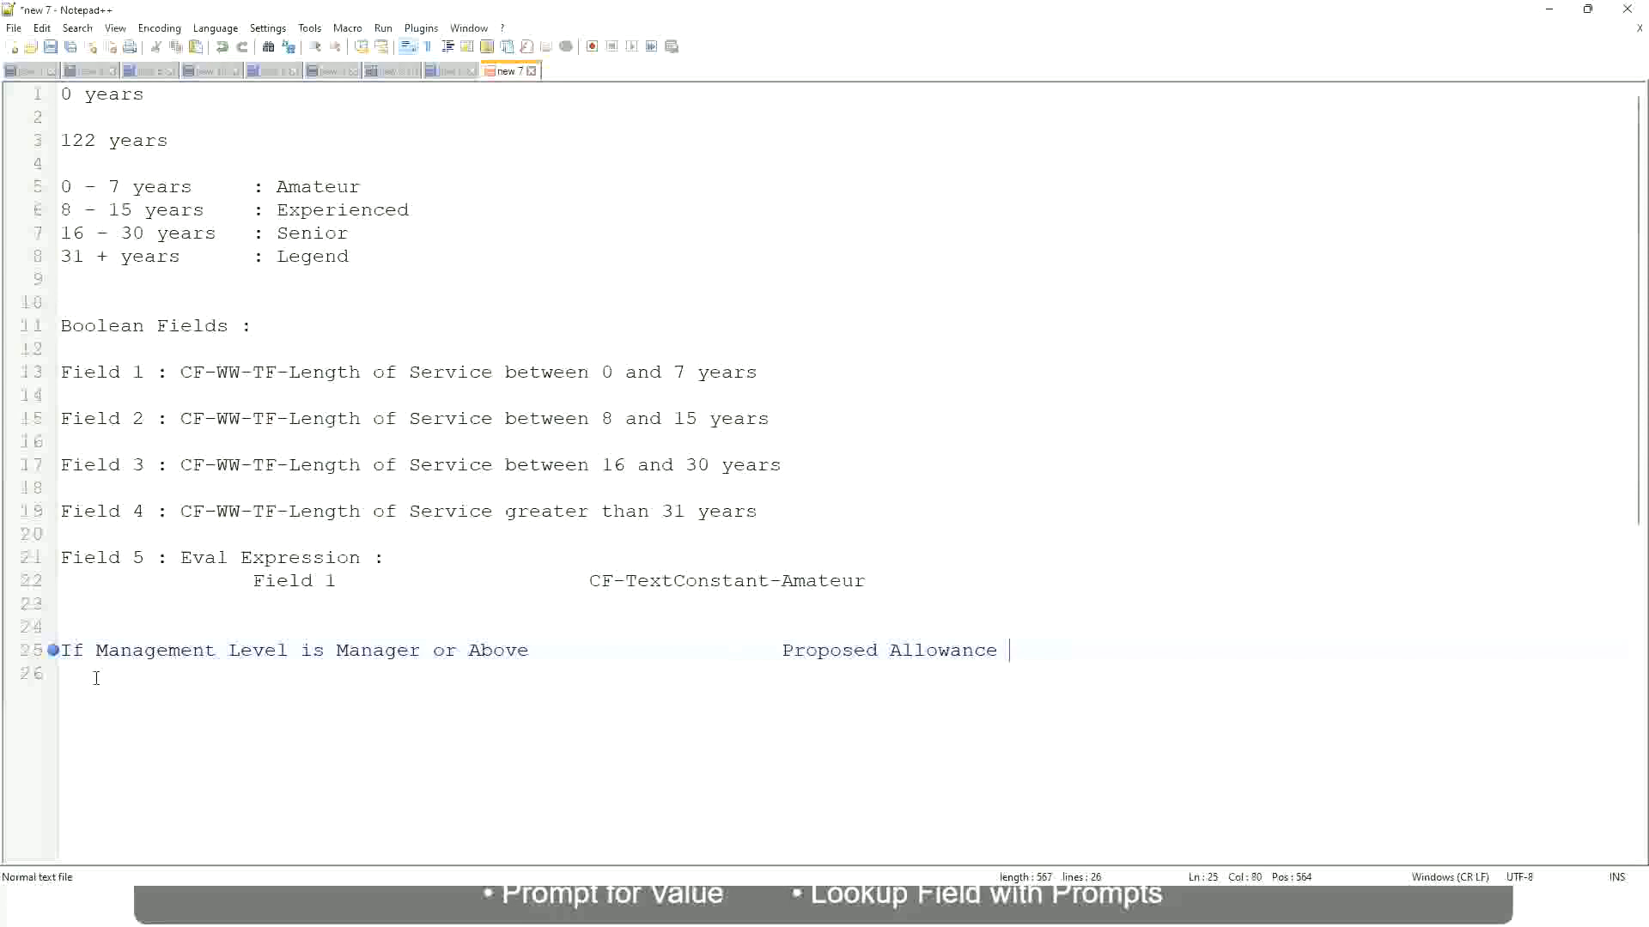
pyautogui.write('Plan')
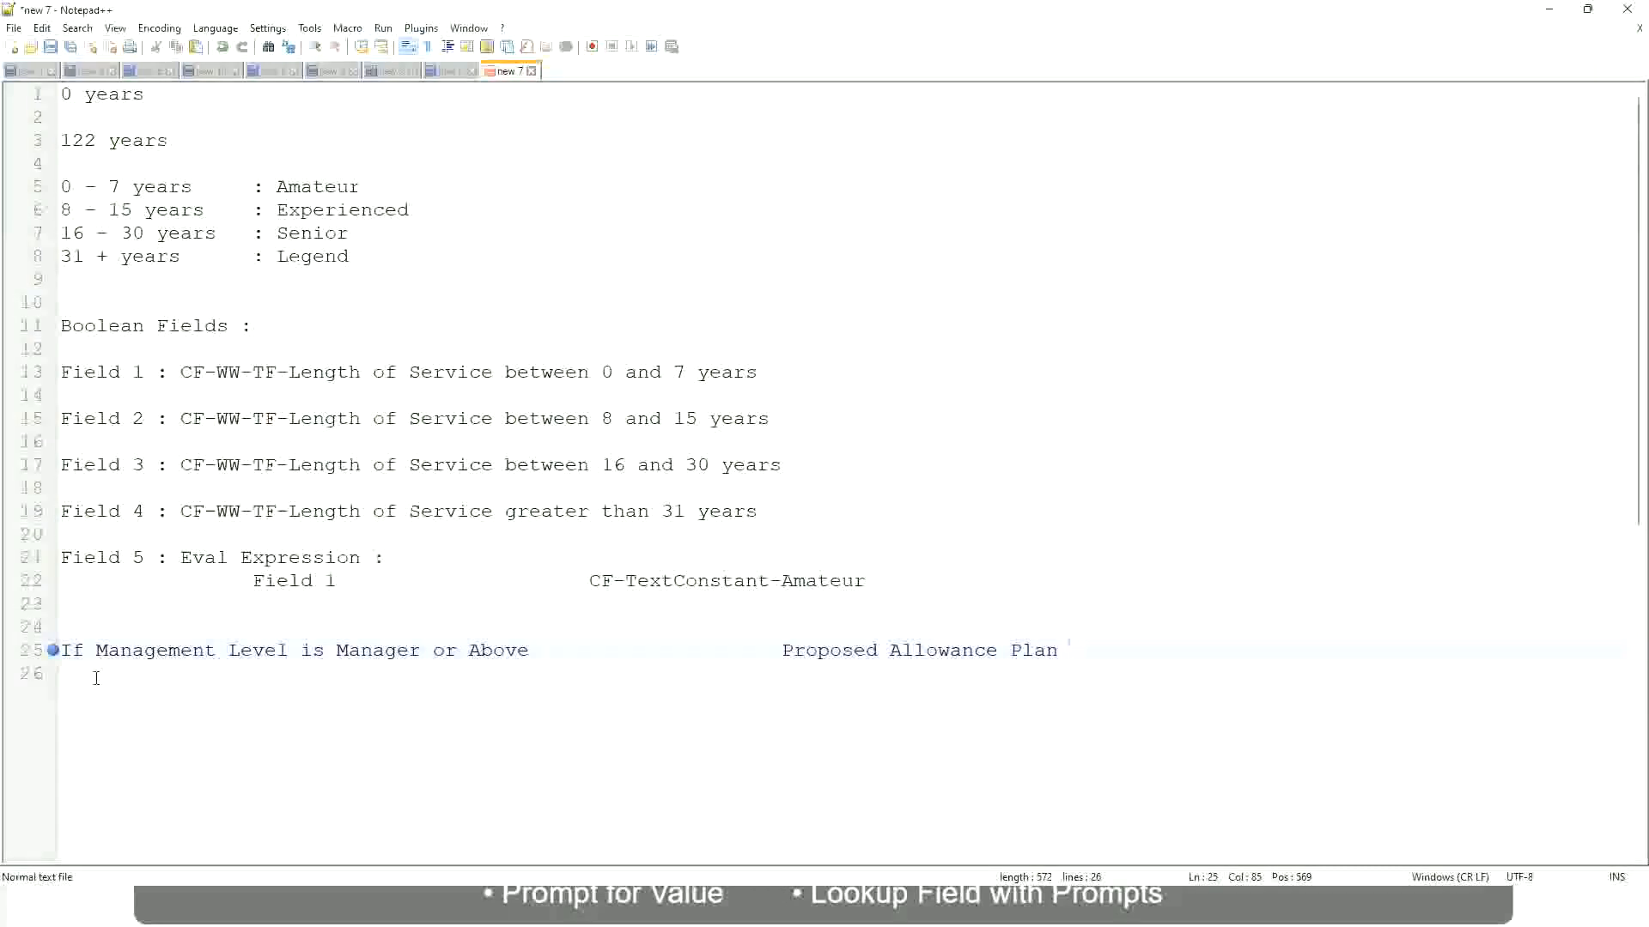
pyautogui.write(': Car Allowance')
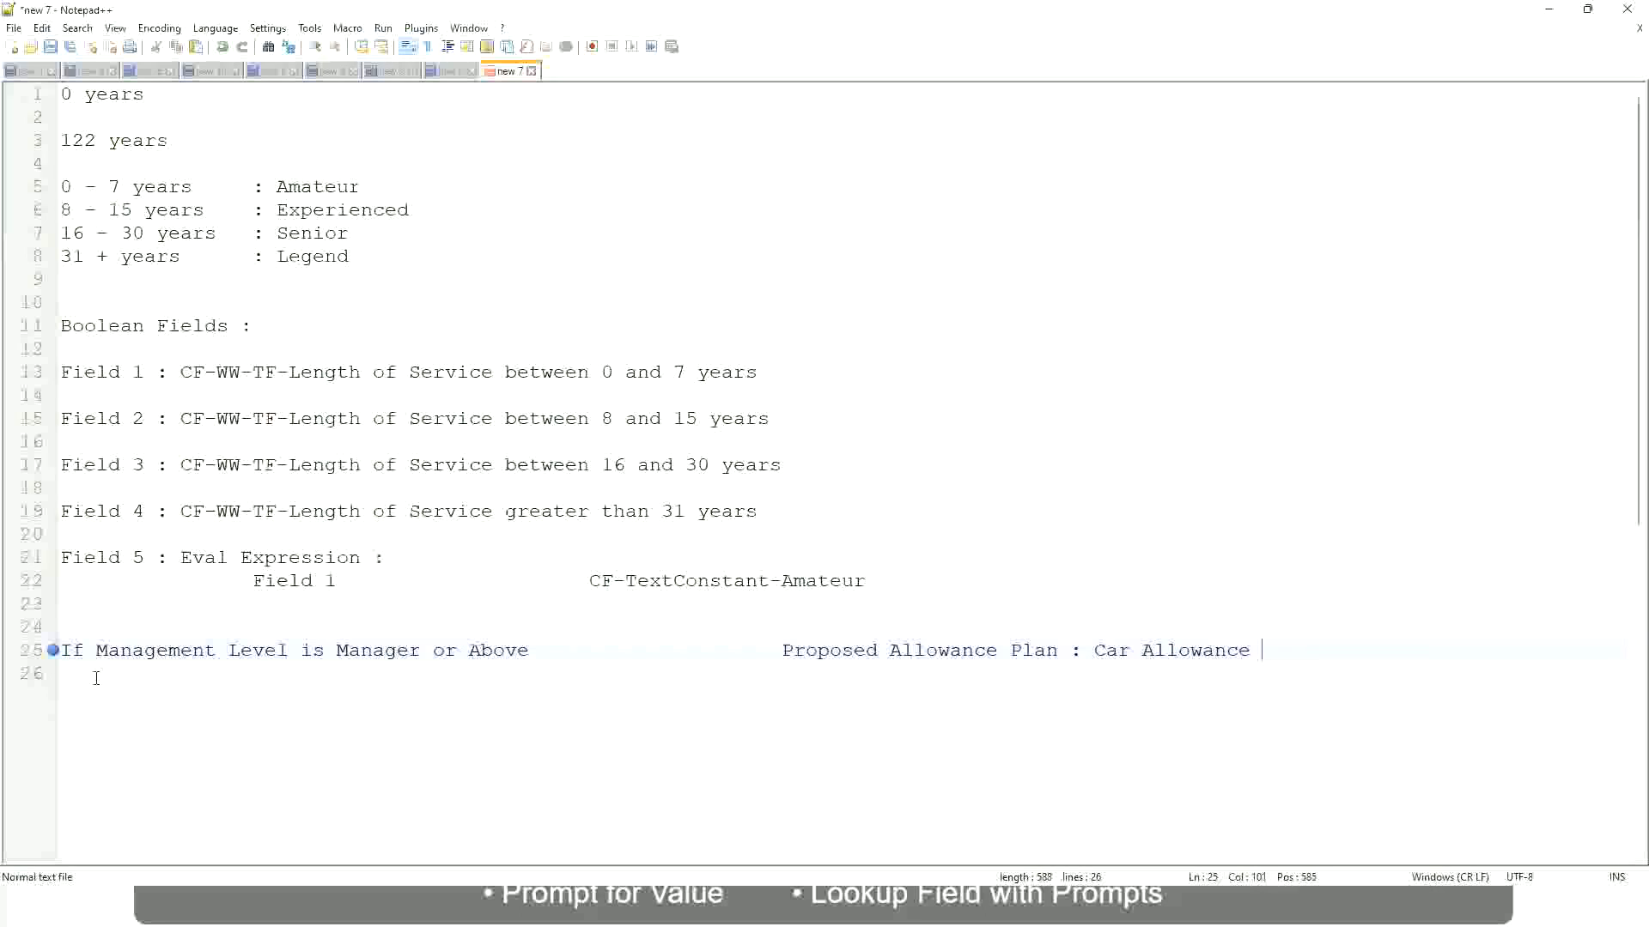
pyautogui.press('Return')
# Begin the second condition with "If Management Level is" and remove "or Above" from the manager condition.
pyautogui.write('If Management Level is')
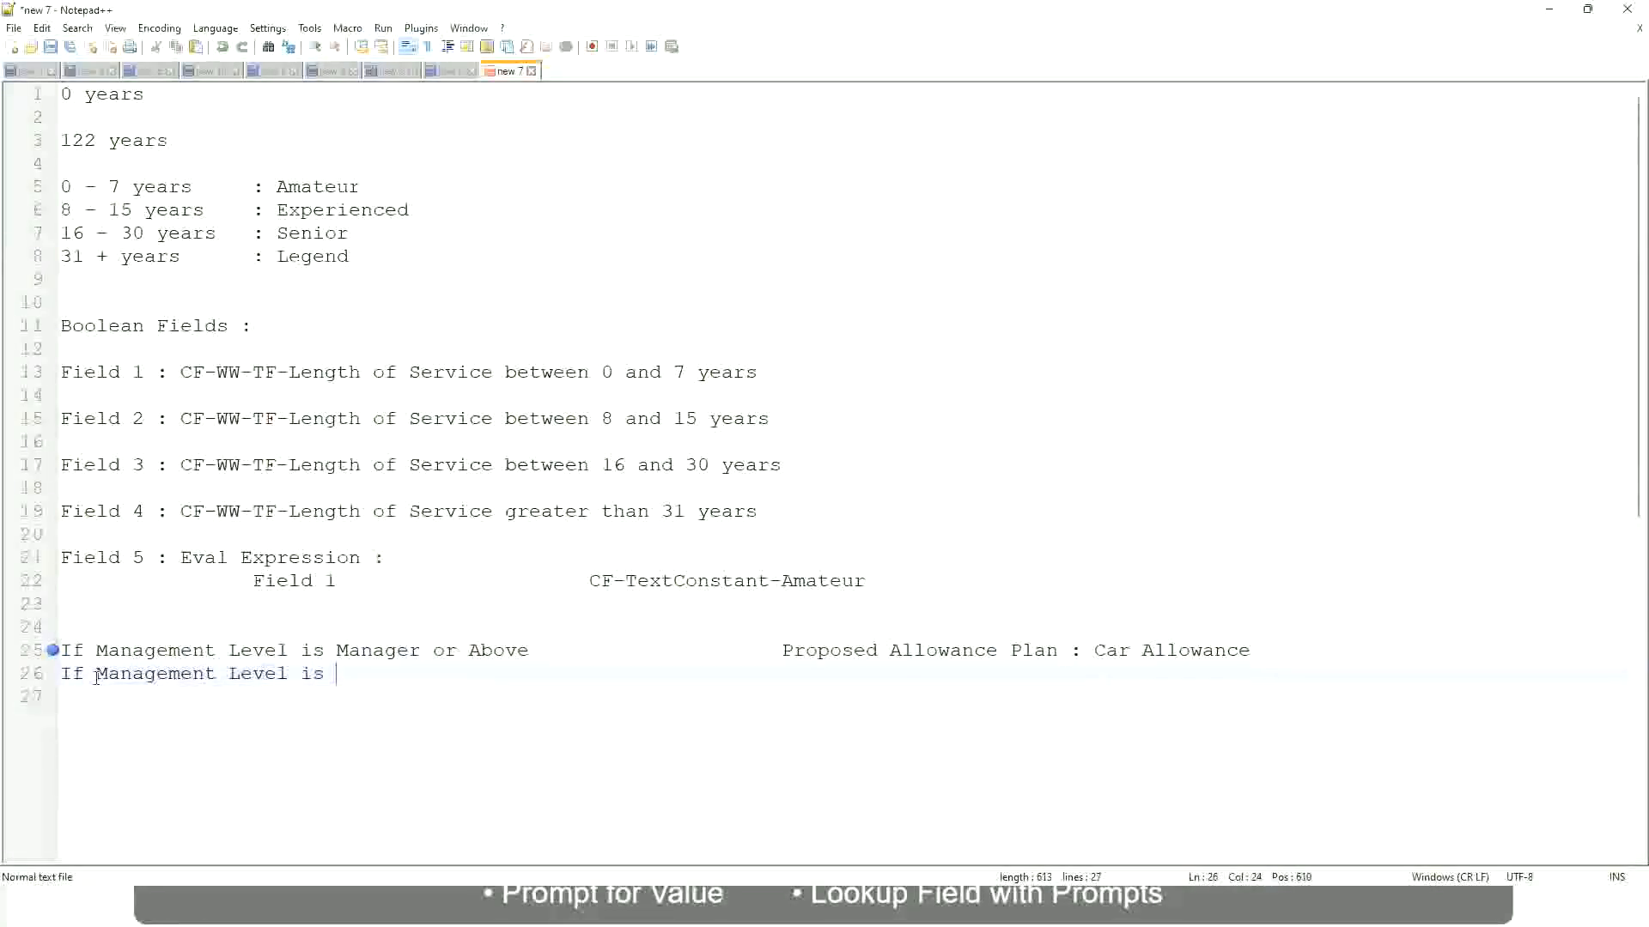
pyautogui.press('Up')
pyautogui.press('Right')
pyautogui.press('Right')
pyautogui.press('Right')
pyautogui.press('Right')
pyautogui.press('Right')
pyautogui.press('Right')
pyautogui.press('Right')
pyautogui.hotkey('shift', 'Right')
pyautogui.hotkey('shift', 'Right')
pyautogui.hotkey('shift', 'Right')
pyautogui.hotkey('shift', 'Right')
pyautogui.hotkey('shift', 'Right')
pyautogui.hotkey('shift', 'Right')
pyautogui.hotkey('shift', 'Right')
pyautogui.hotkey('shift', 'Right')
pyautogui.hotkey('shift', 'Right')
pyautogui.press('Delete')
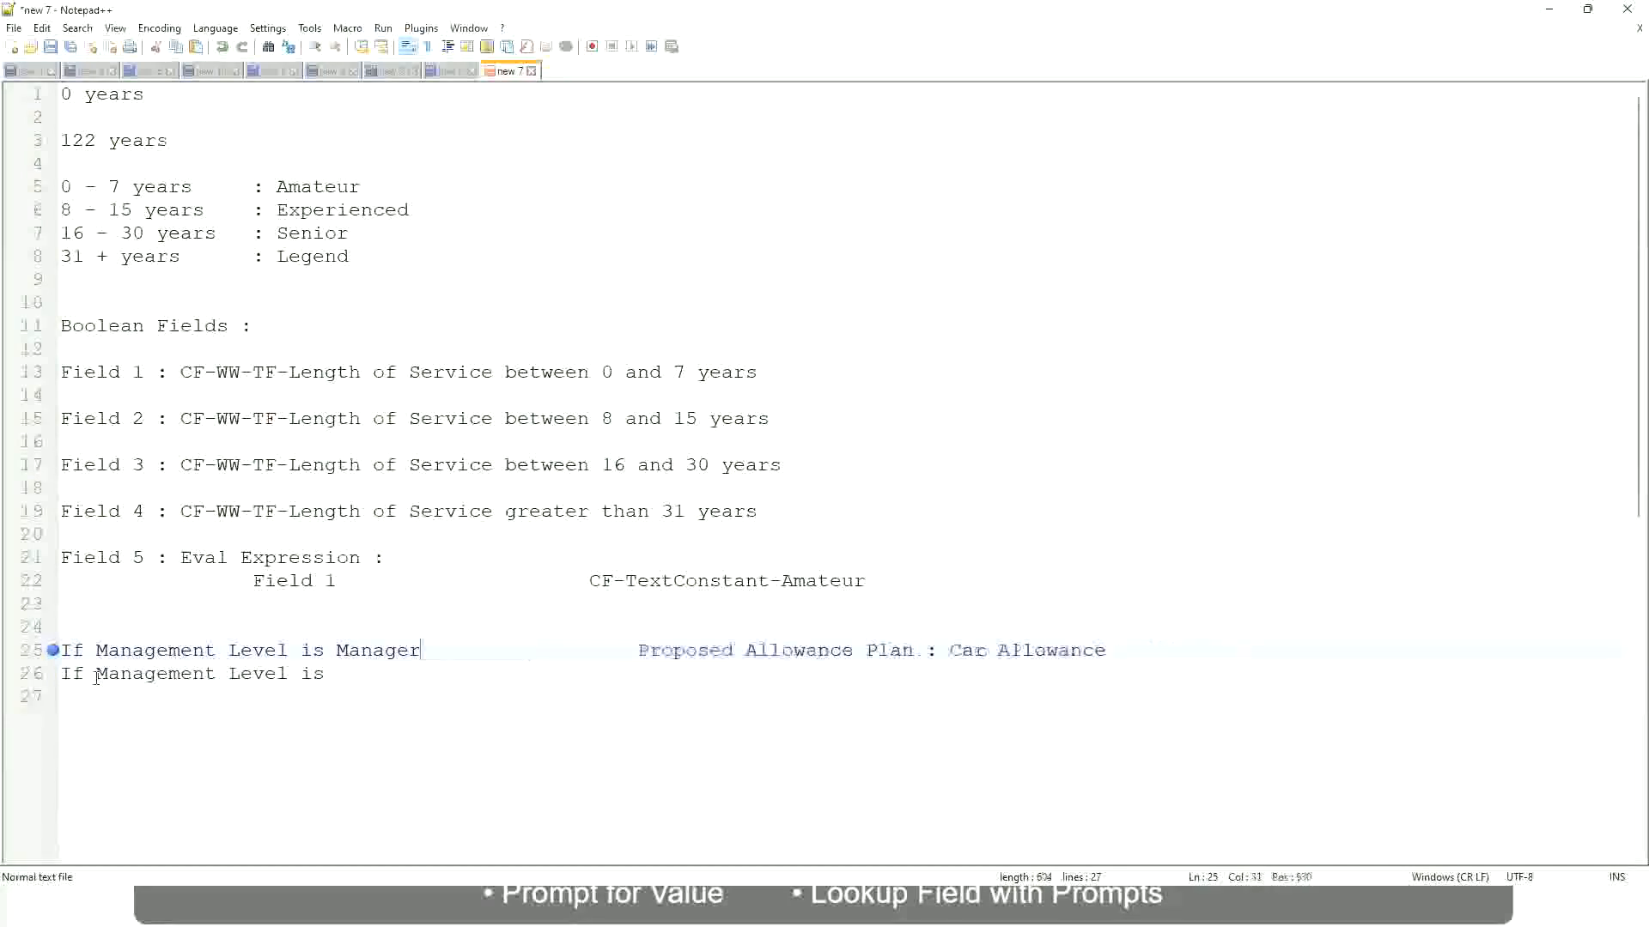
# Complete the second condition with Director and the aligned outcome Executive Allowance, ending with a new line.
pyautogui.press('Down')
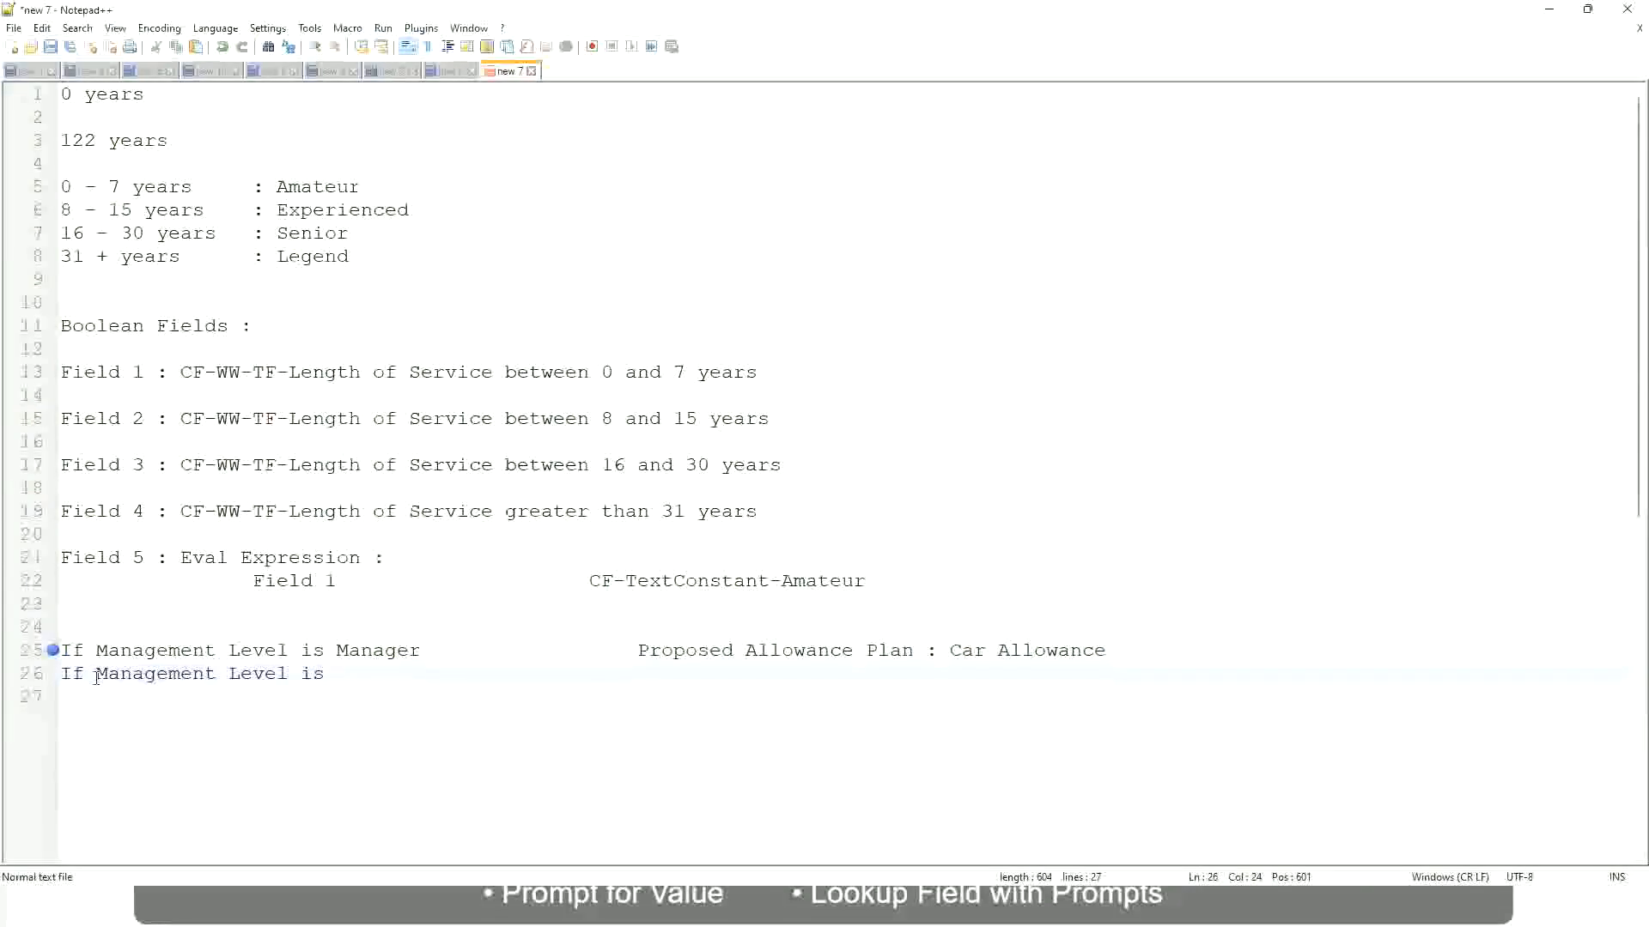
pyautogui.write('Director                 ')
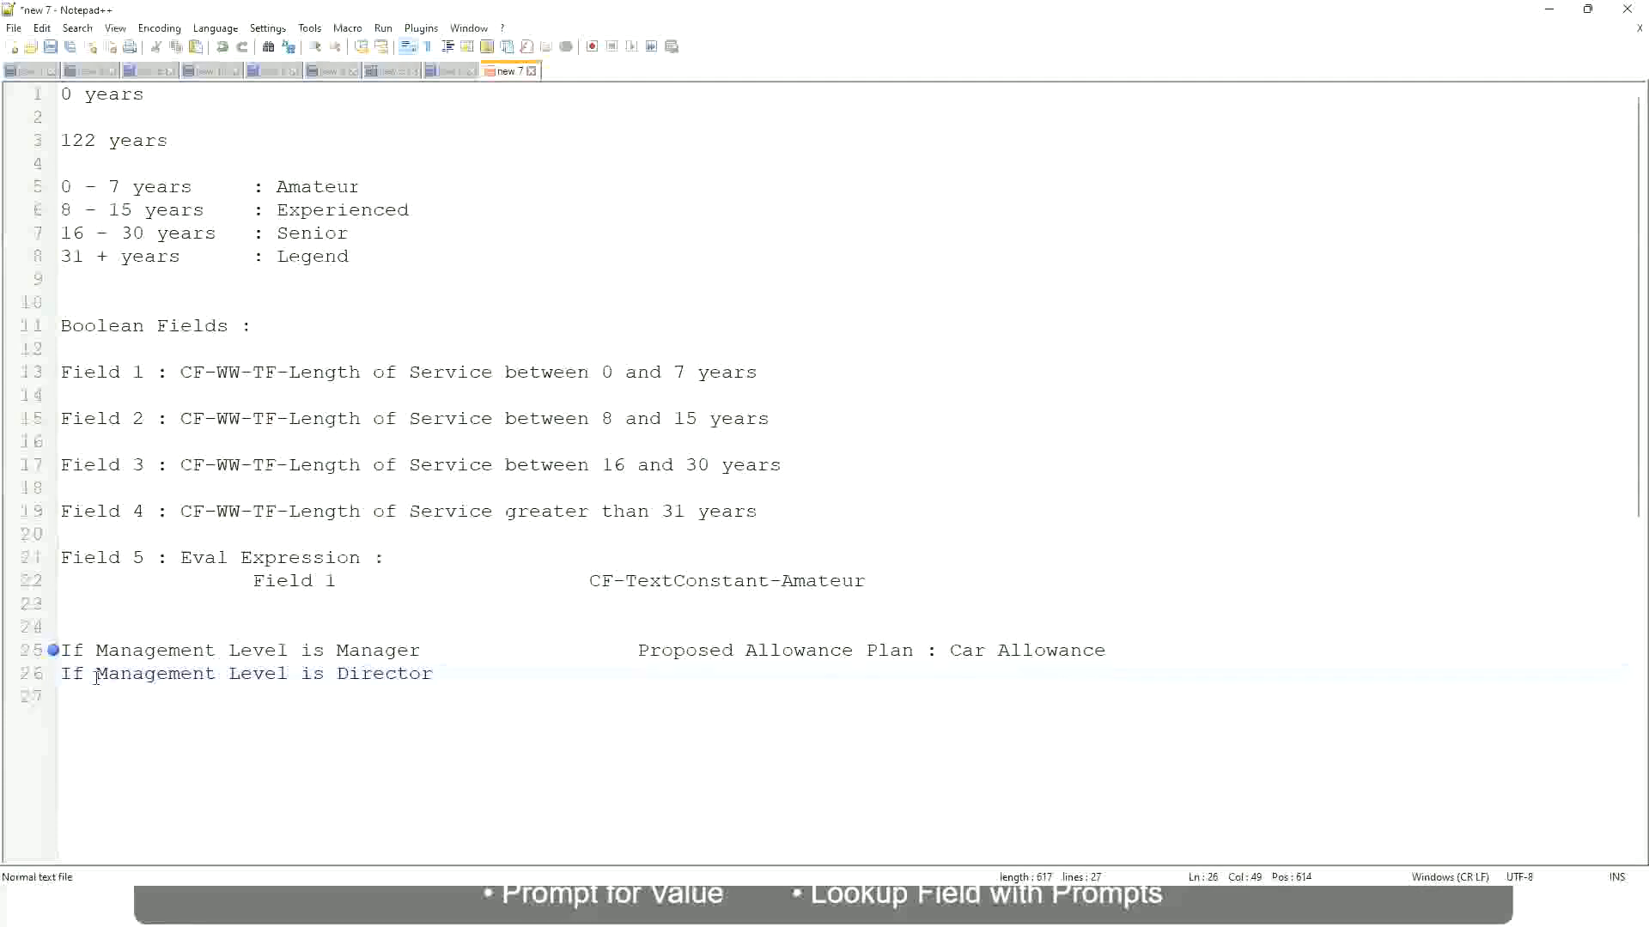
pyautogui.write('Executive ')
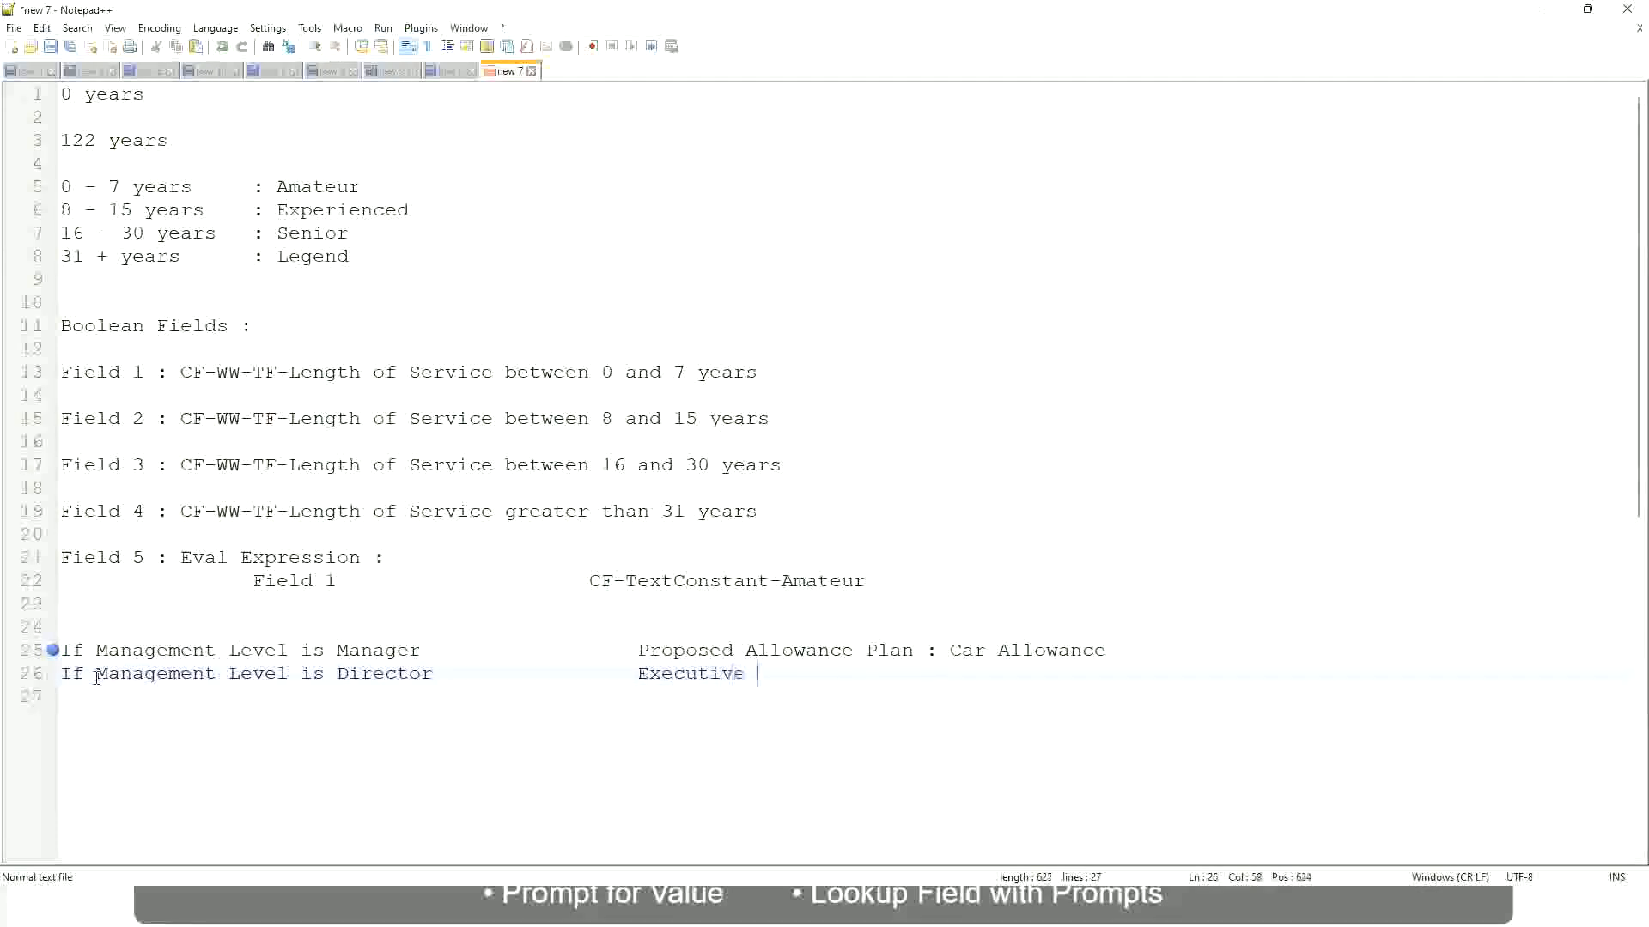
pyautogui.write('Allowance')
pyautogui.press('Return')
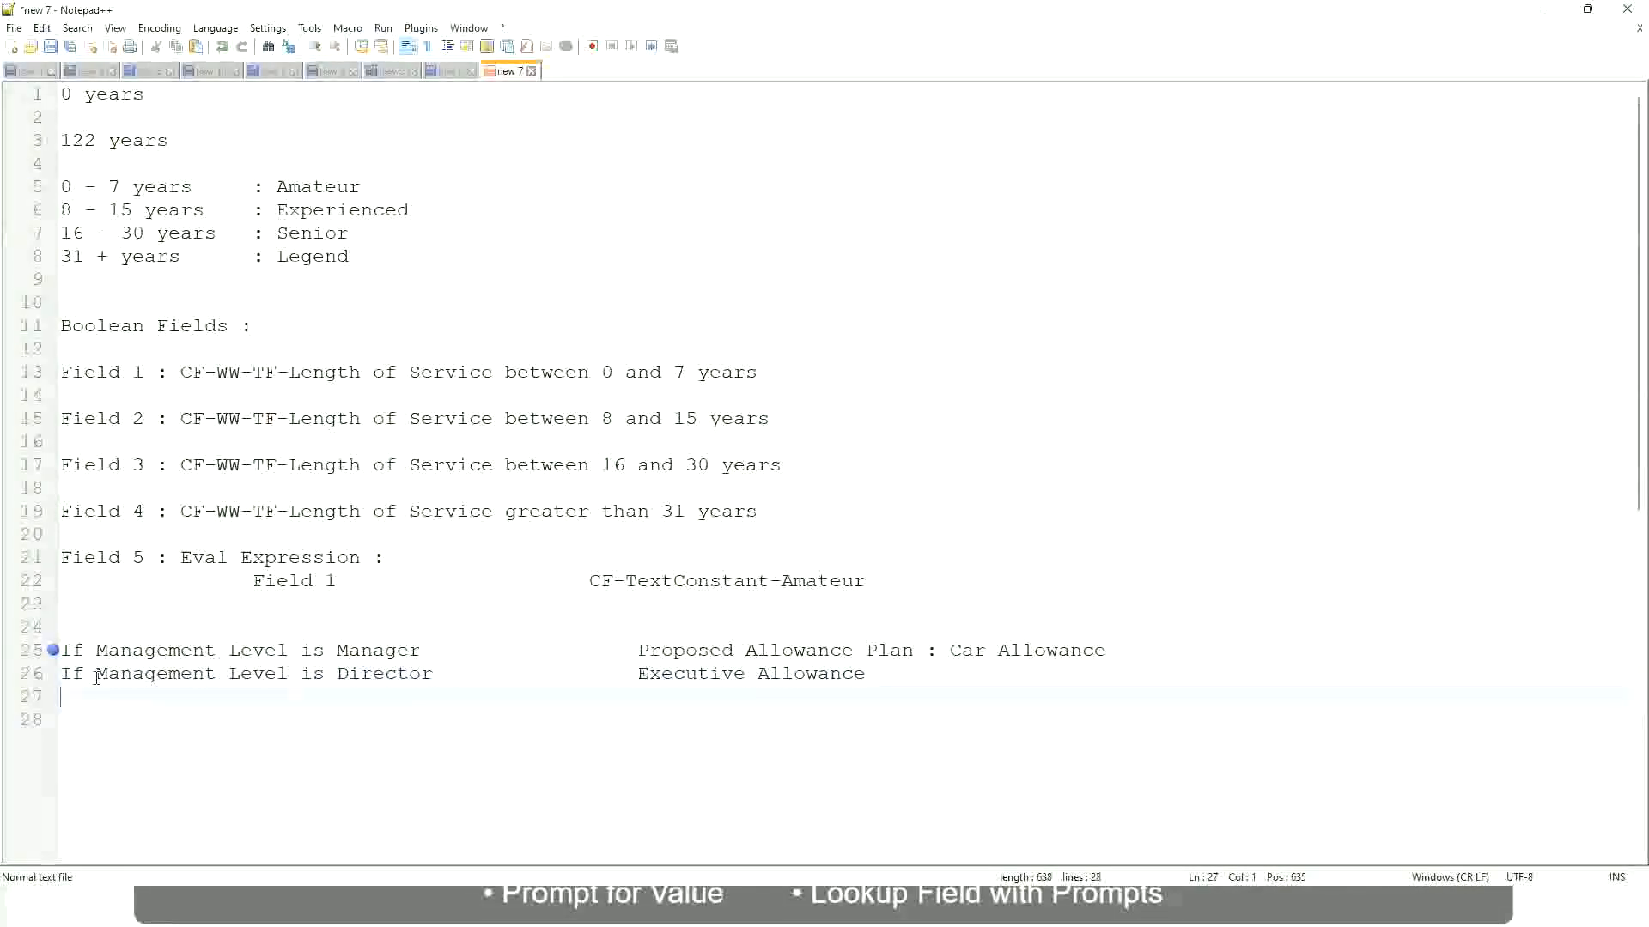
# Write the third condition as "If Management Level is CEO" with the aligned outcome CEO Allowance.
pyautogui.write('If Management')
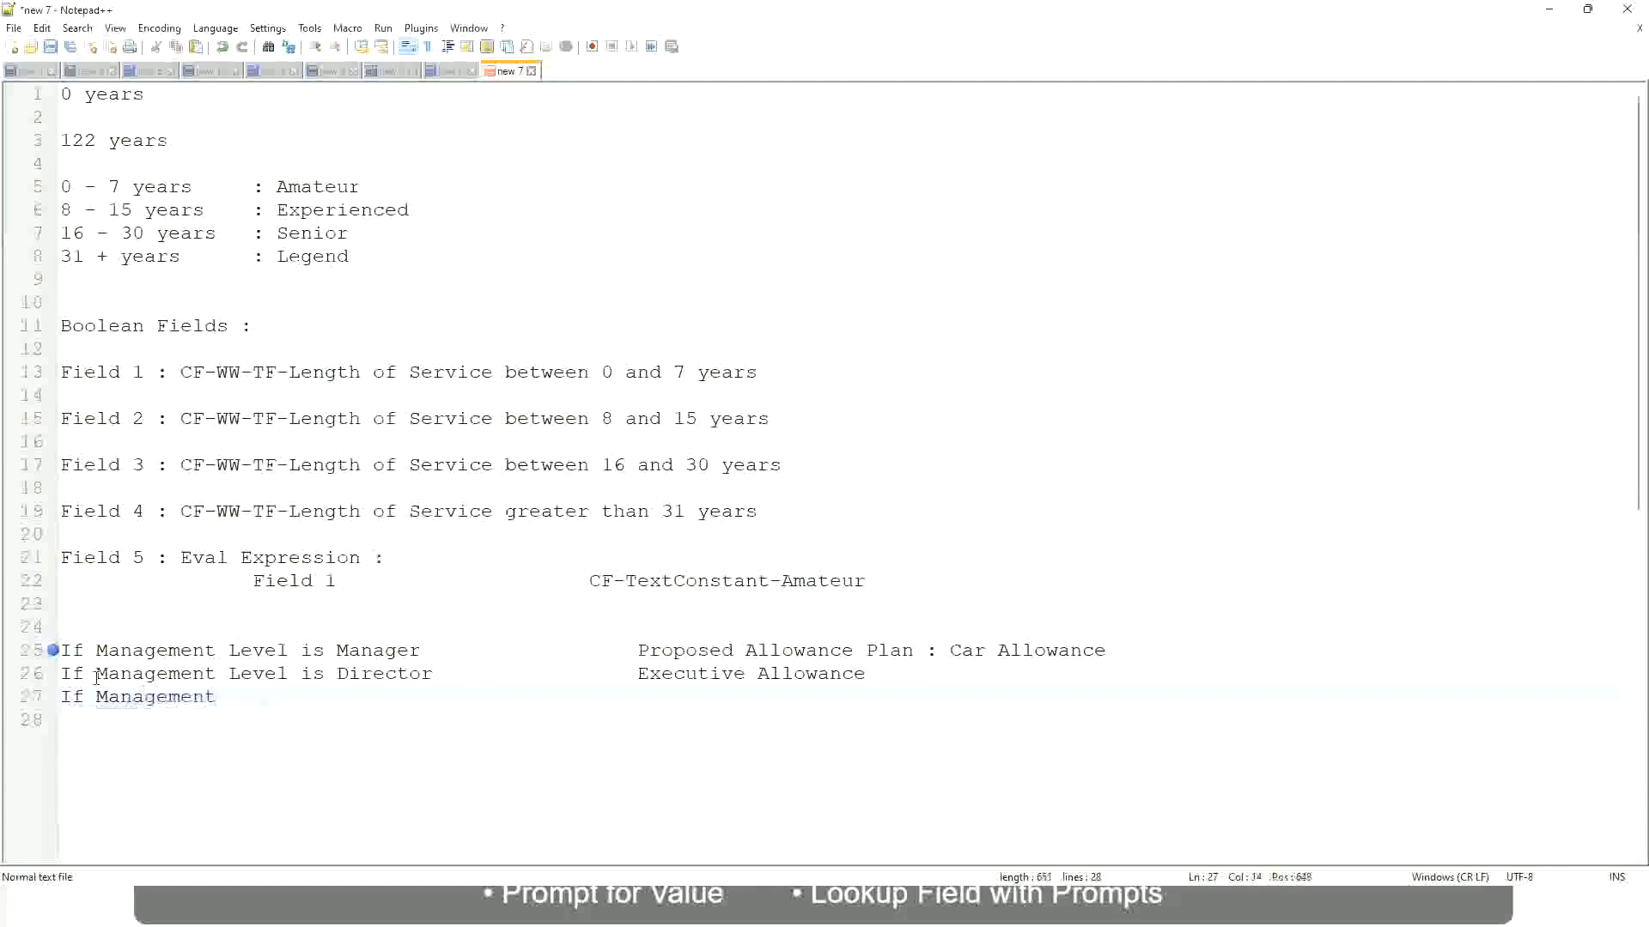
pyautogui.write(' Level is')
pyautogui.press('BackSpace')
pyautogui.press('BackSpace')
pyautogui.press('BackSpace')
pyautogui.write('le')
pyautogui.press('BackSpace')
pyautogui.press('BackSpace')
pyautogui.write('Le')
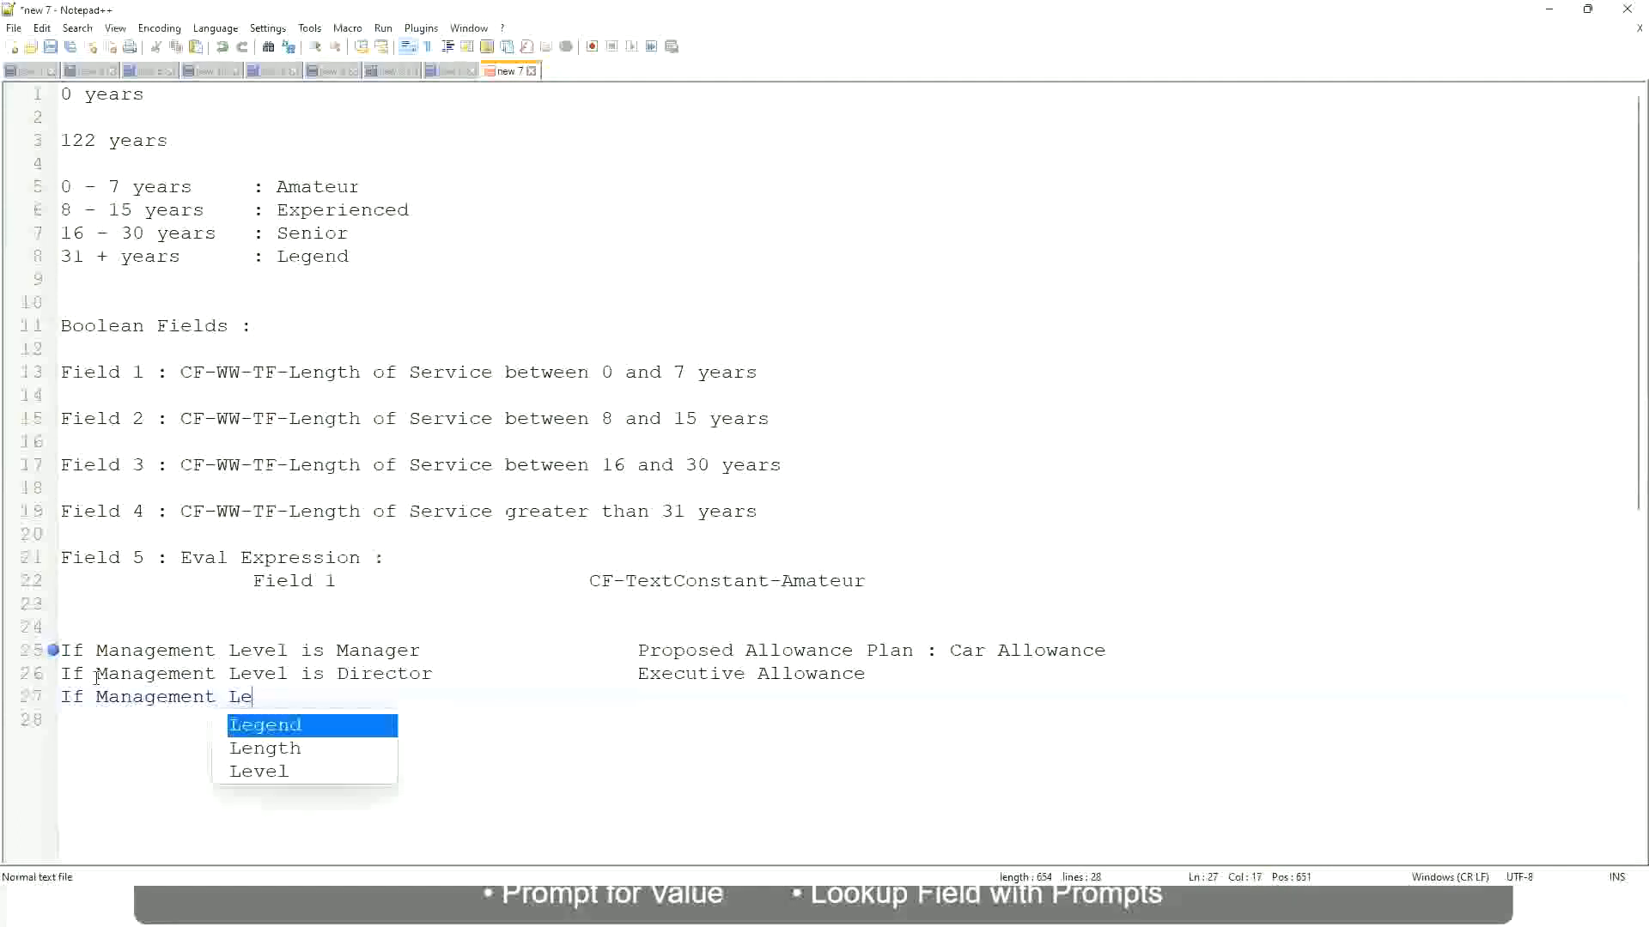
pyautogui.press('Down')
pyautogui.press('Down')
pyautogui.press('Return')
pyautogui.write('is ')
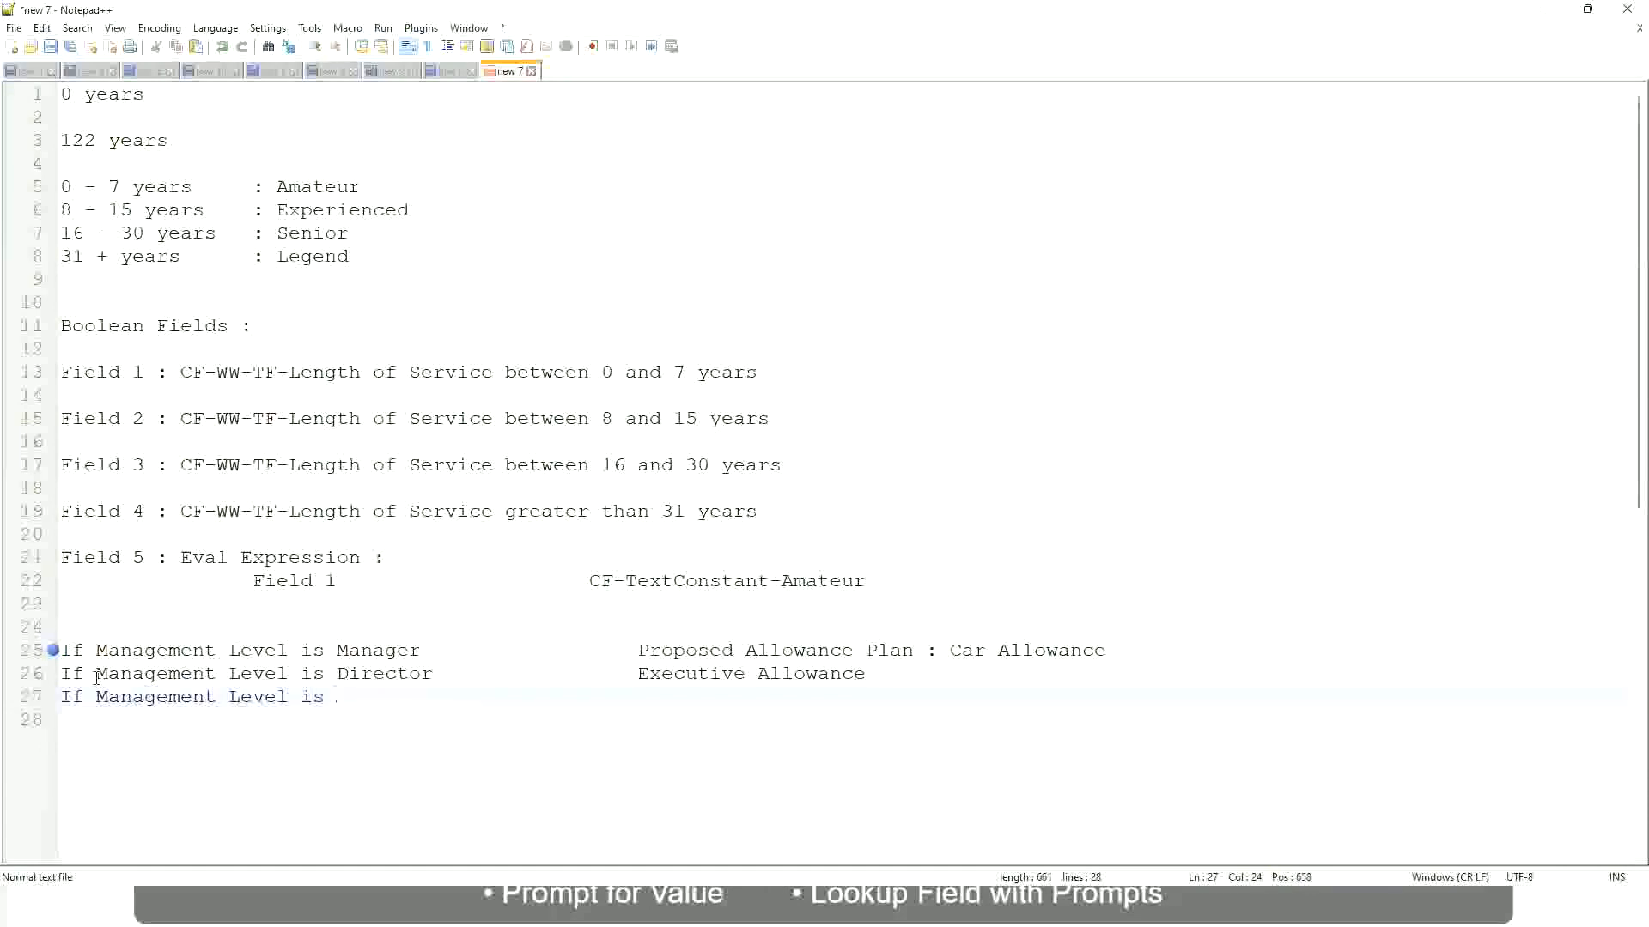
pyautogui.write('CEO')
pyautogui.write('CEO Allowance')
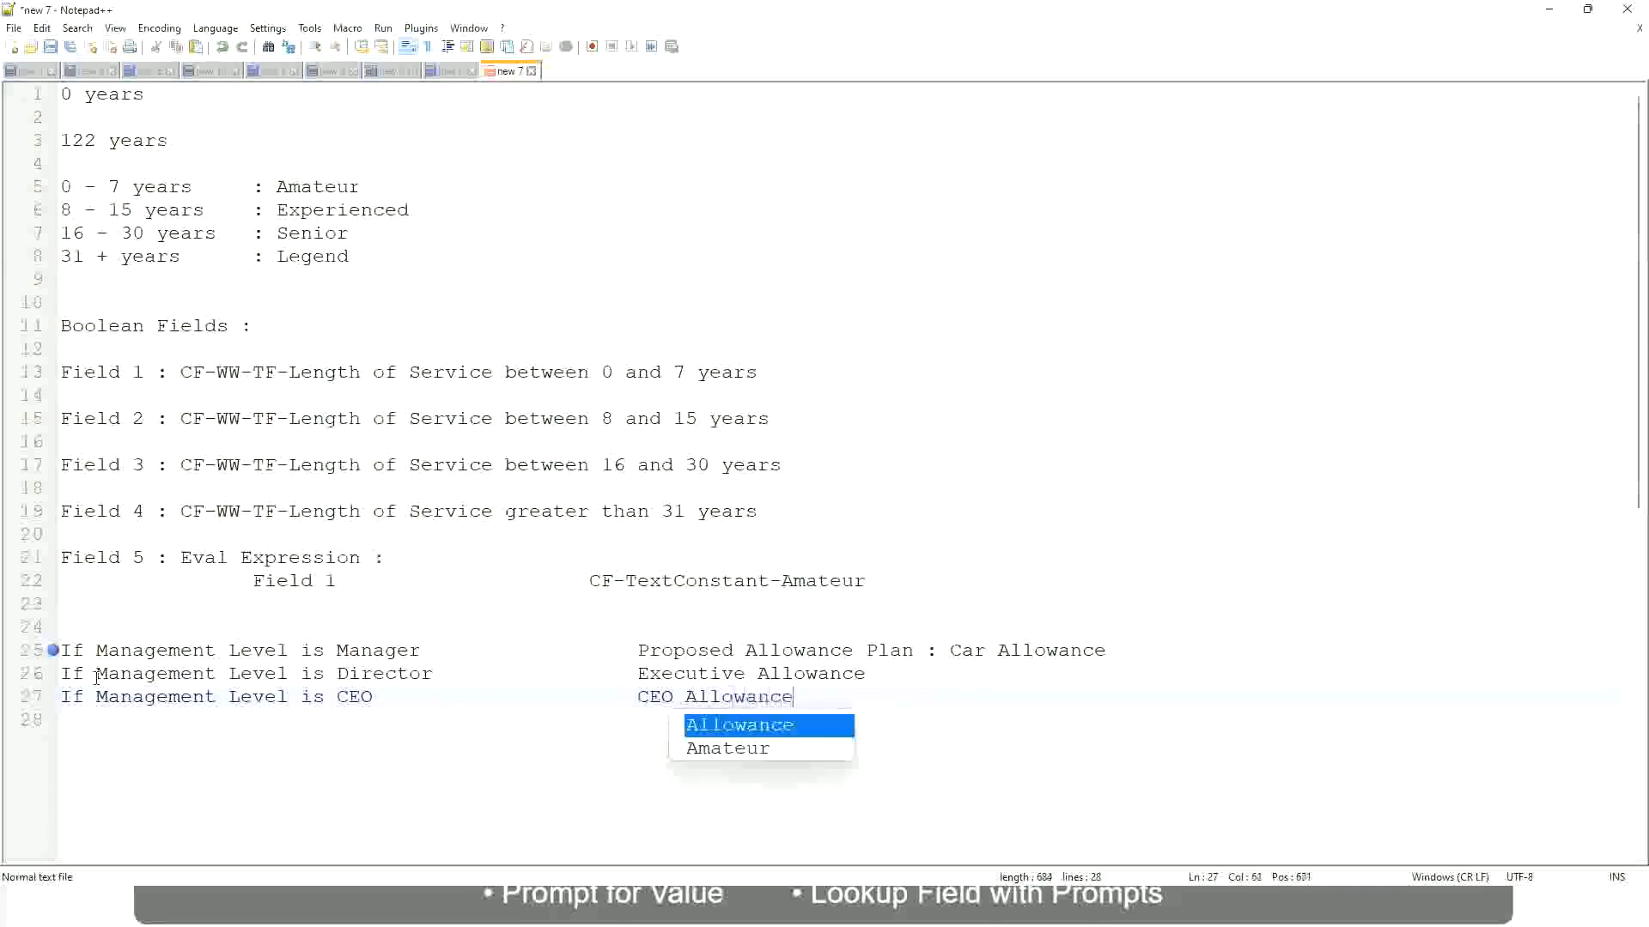
pyautogui.press('Escape')
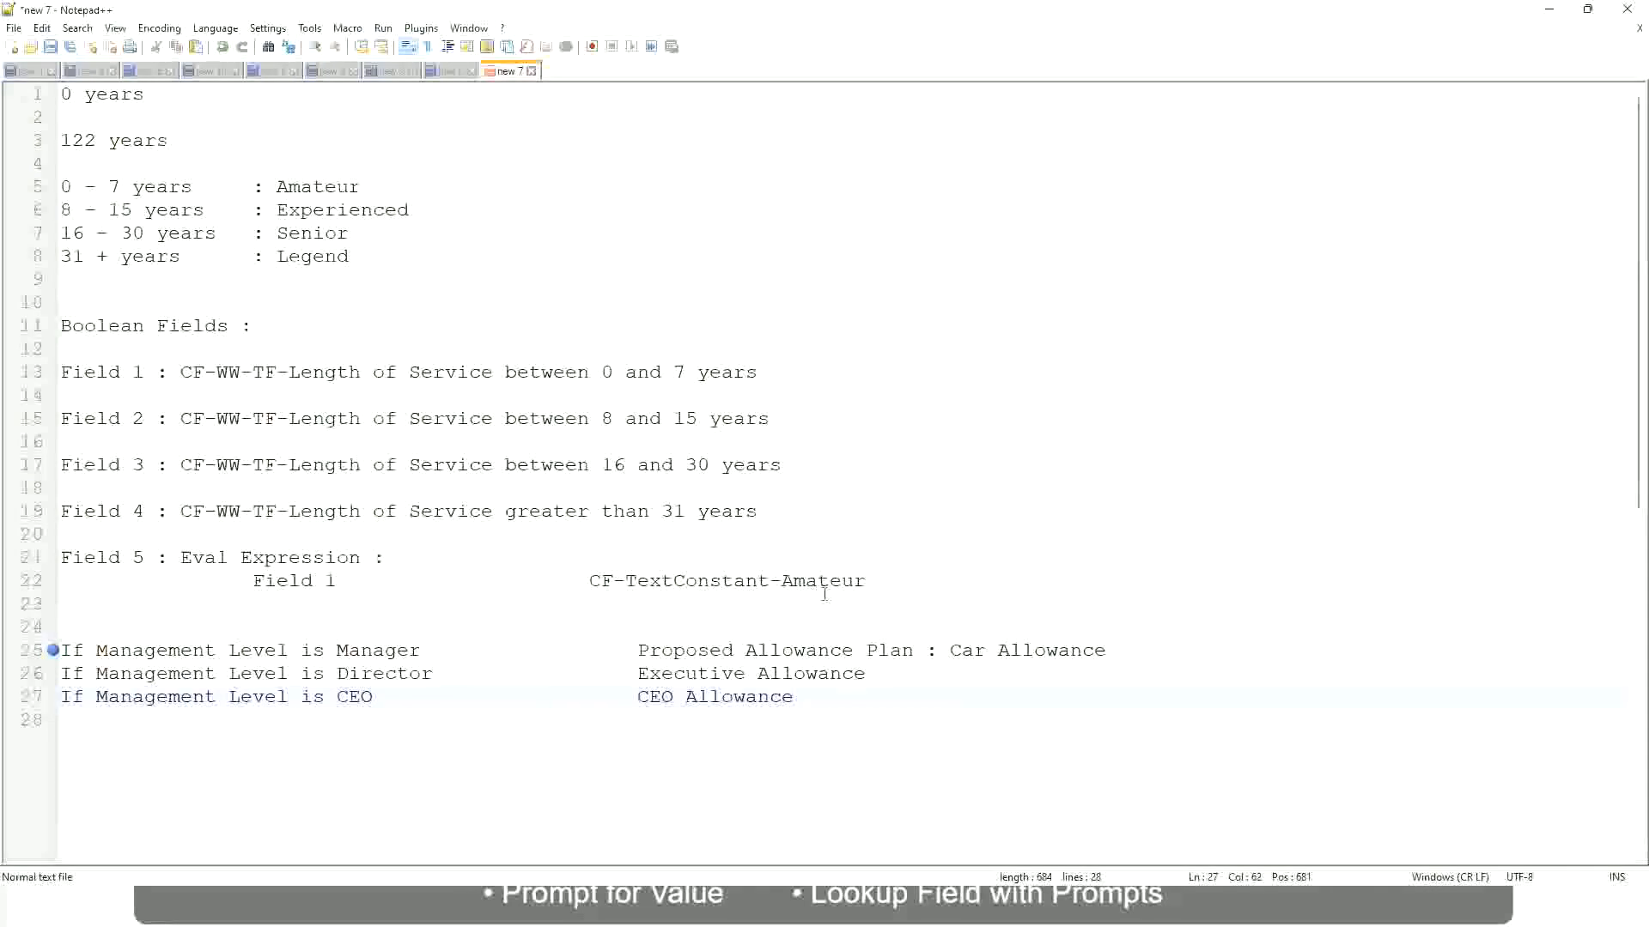
# Highlight the Car Allowance outcome in the manager condition for review.
pyautogui.click(949, 650)
pyautogui.moveTo(950, 650); pyautogui.dragTo(1108, 644)
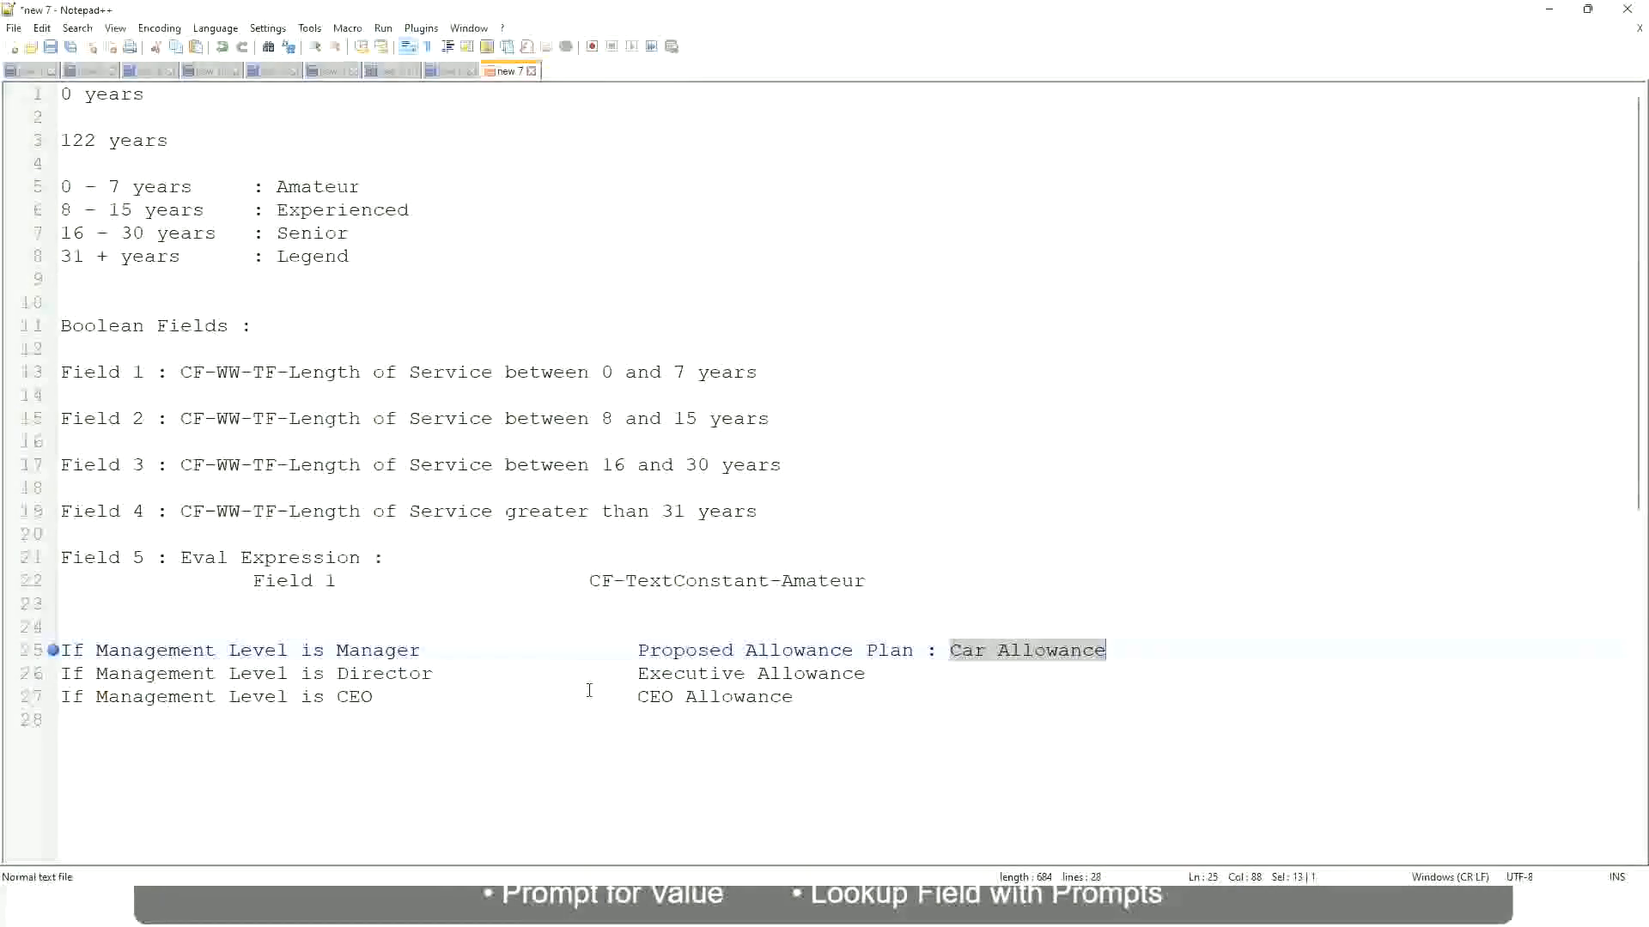
pyautogui.click(763, 650)
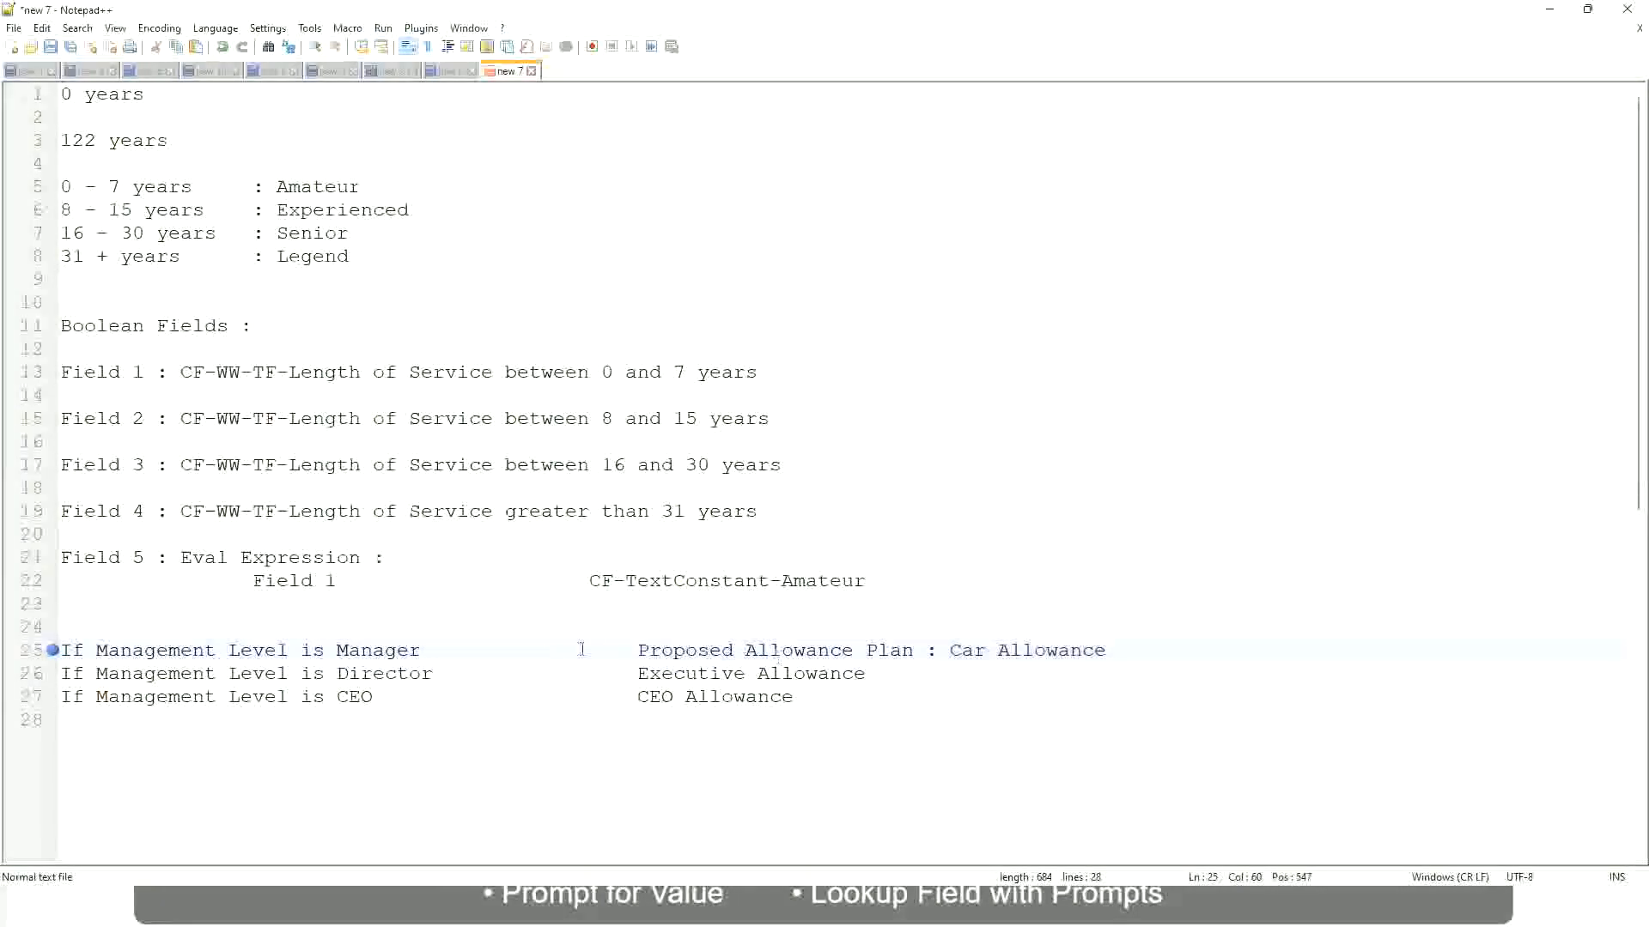
# Replace the manager condition's proposed allowance outcome with "First Line Manager".
pyautogui.click(194, 650)
pyautogui.click(337, 650)
pyautogui.moveTo(640, 650); pyautogui.dragTo(1130, 646)
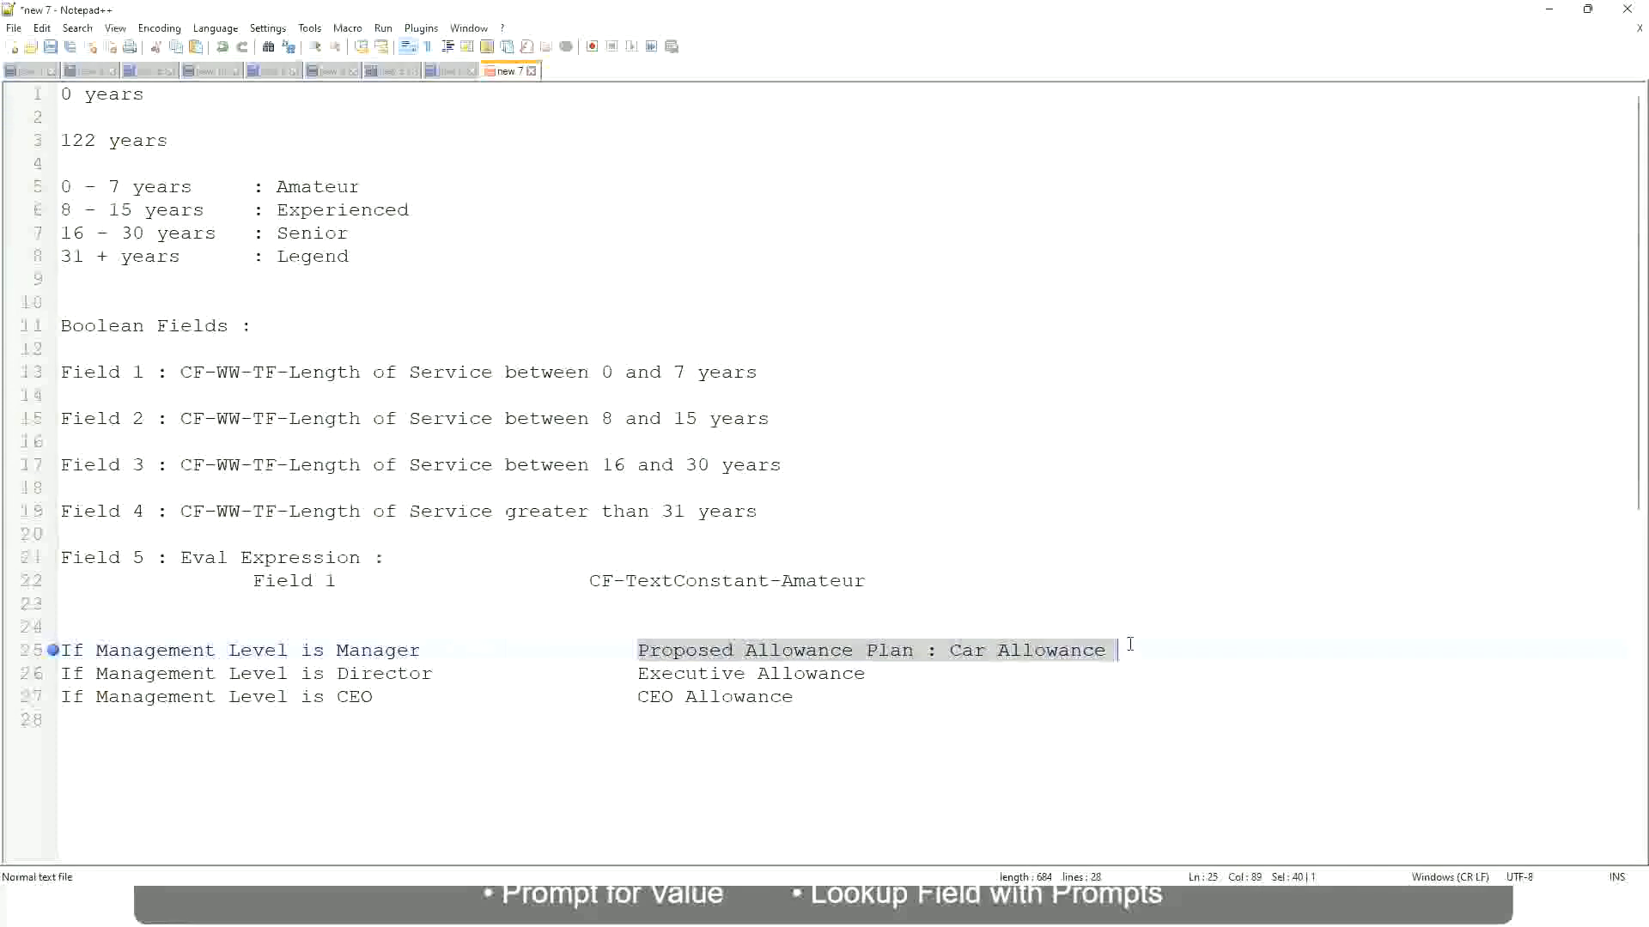
pyautogui.write('Managers')
pyautogui.press('BackSpace')
pyautogui.press('BackSpace')
pyautogui.press('BackSpace')
pyautogui.press('BackSpace')
pyautogui.press('BackSpace')
pyautogui.press('BackSpace')
pyautogui.press('BackSpace')
pyautogui.press('BackSpace')
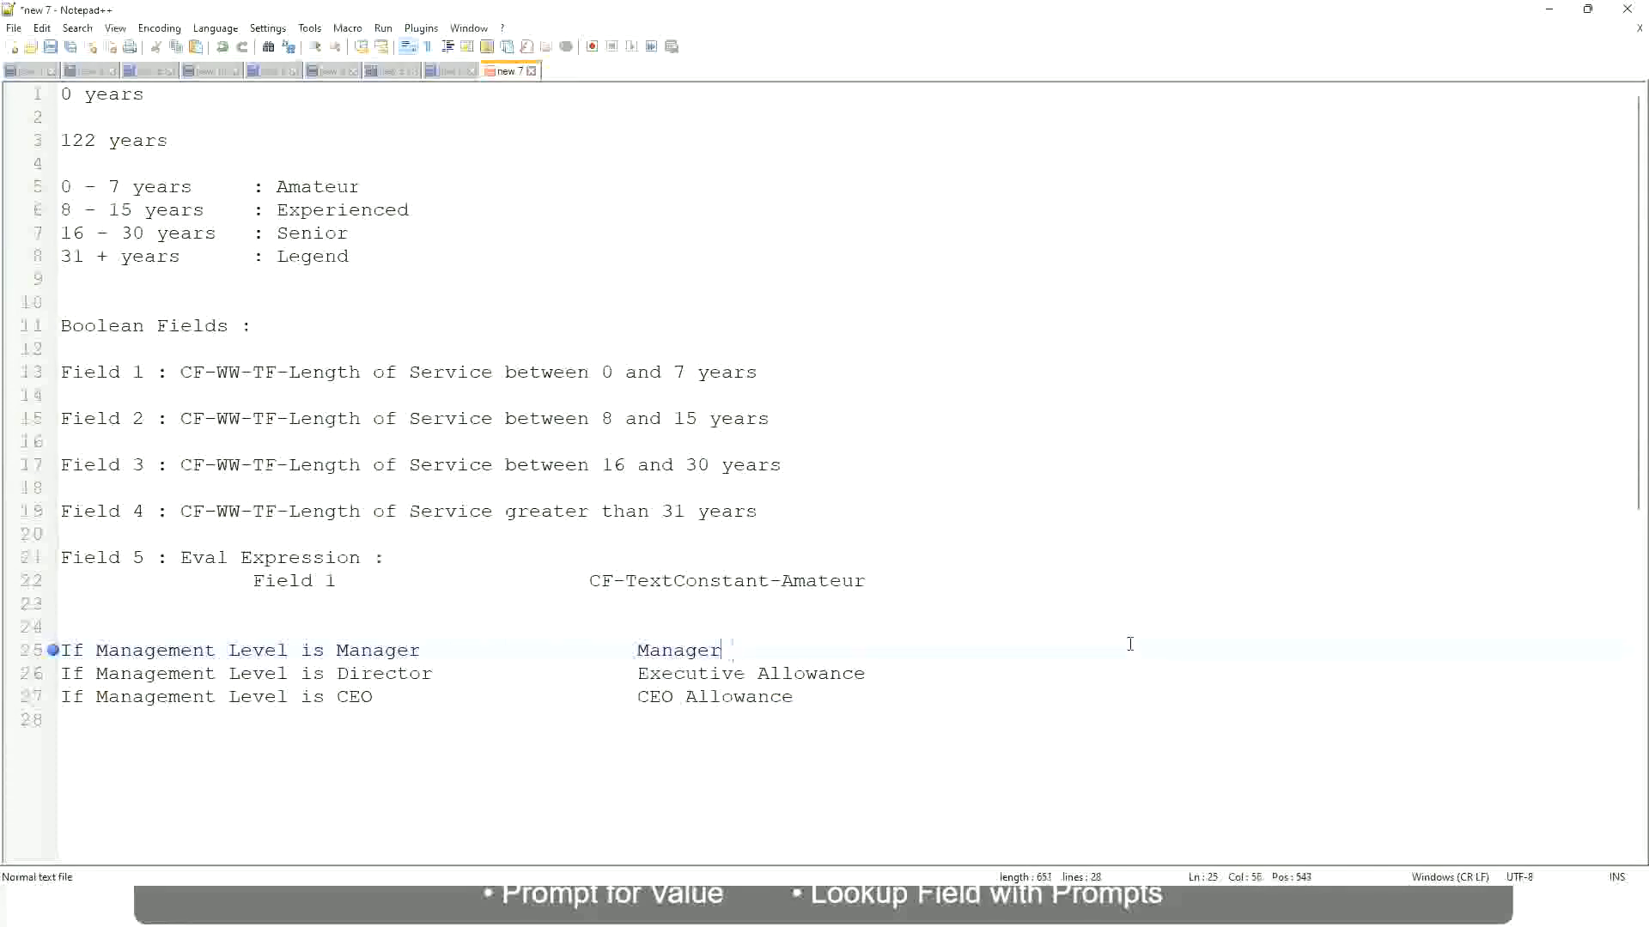
pyautogui.write('First Line Ma')
pyautogui.write('nager')
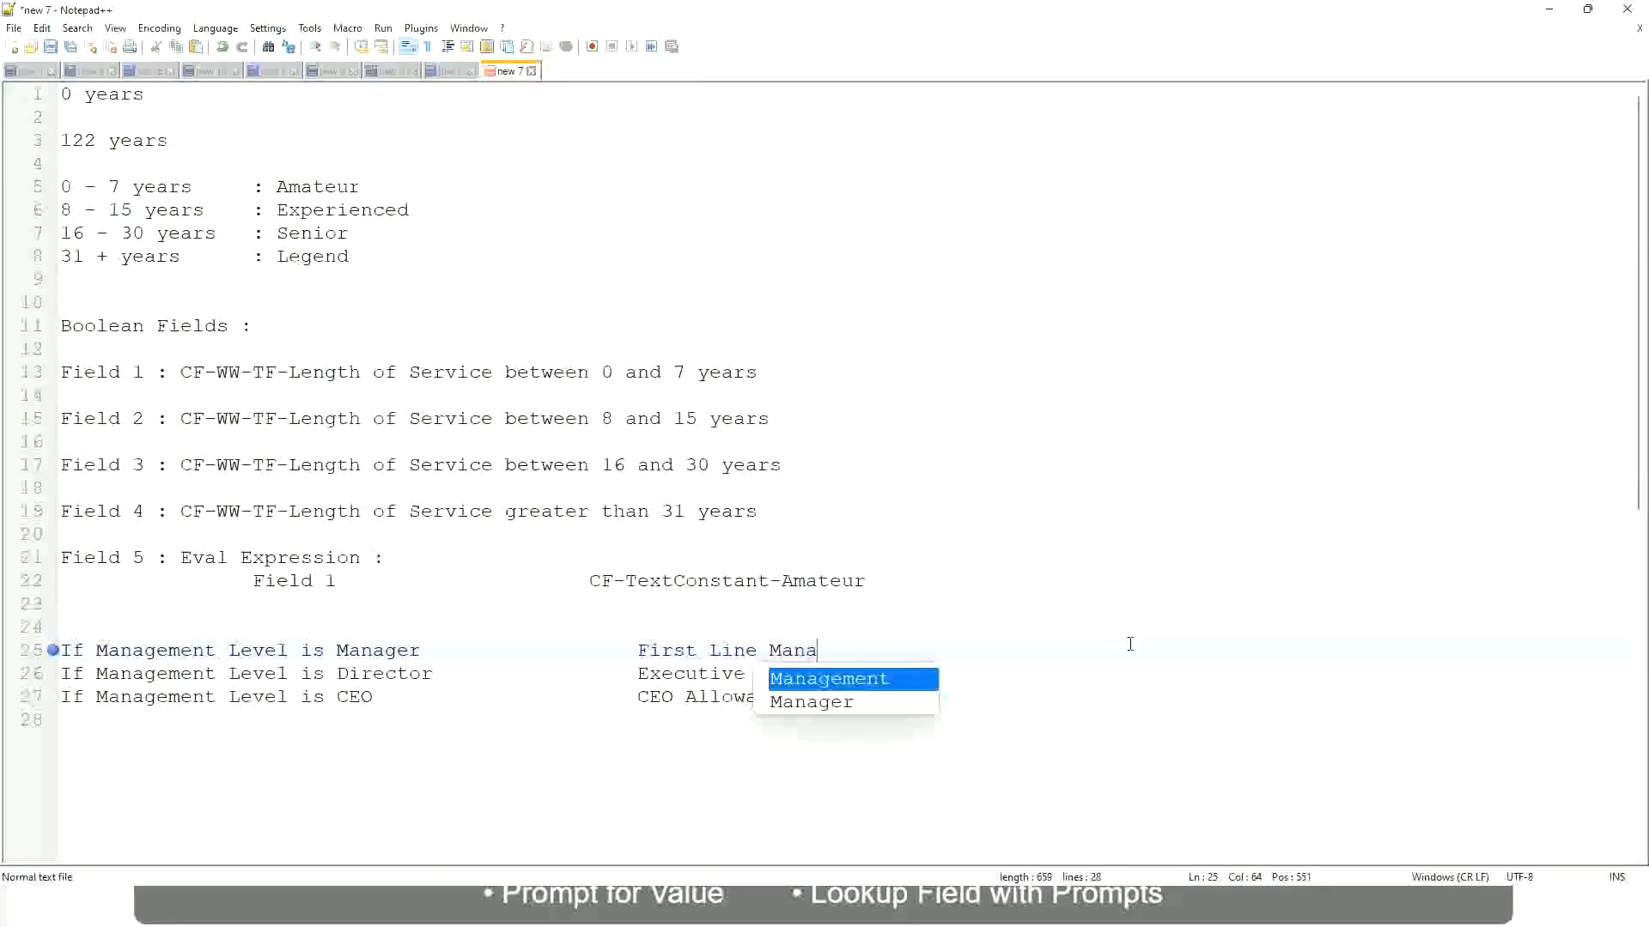
# Prefix the manager condition's outcome with "Name of the".
pyautogui.press('Left')
pyautogui.press('Left')
pyautogui.press('Left')
pyautogui.press('Left')
pyautogui.press('Left')
pyautogui.press('Left')
pyautogui.press('Left')
pyautogui.press('Left')
pyautogui.press('Left')
pyautogui.press('Left')
pyautogui.press('Left')
pyautogui.press('Left')
pyautogui.press('Left')
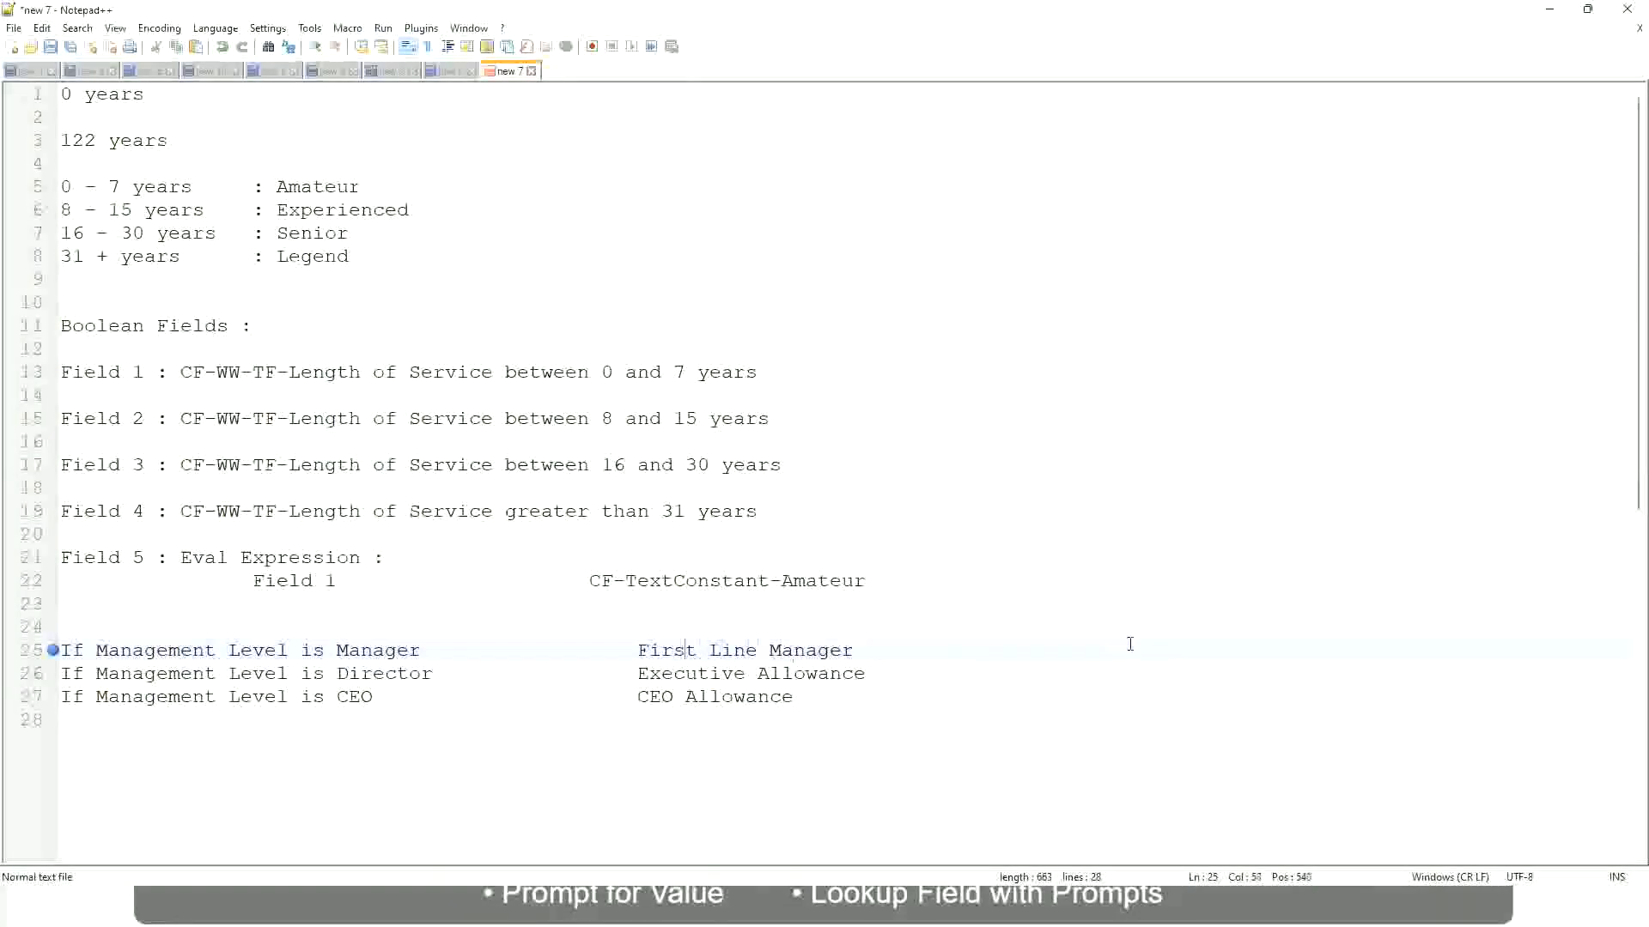
pyautogui.write('Name of the')
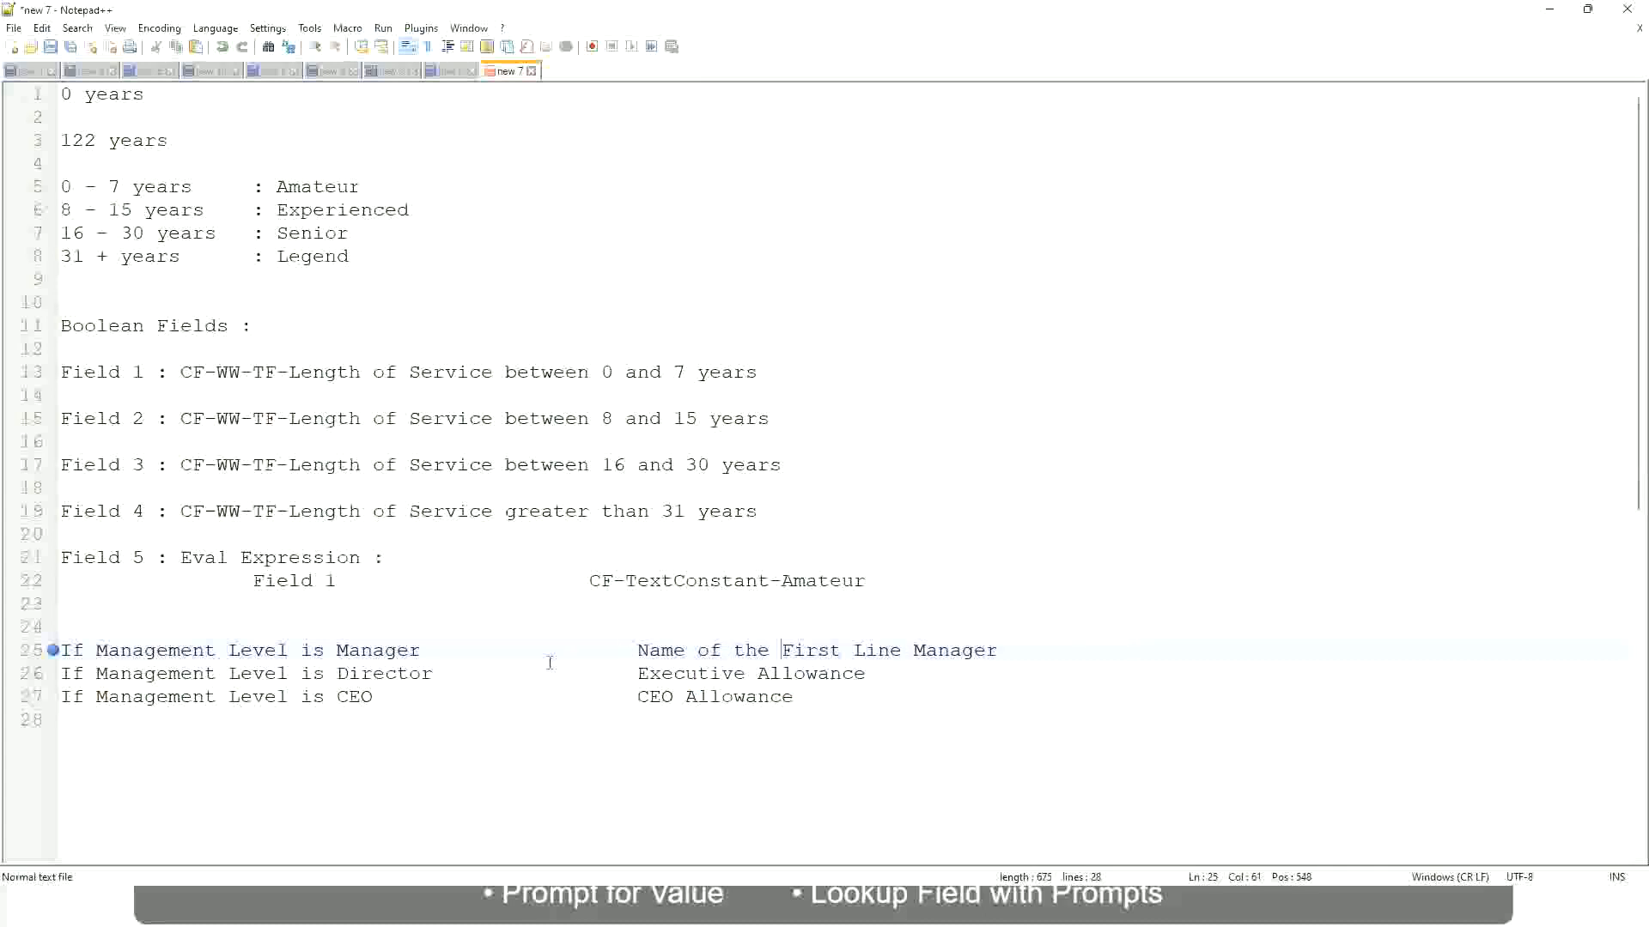
# Replace the Director condition's outcome with the beginning "Name of".
pyautogui.click(637, 675)
pyautogui.moveTo(637, 673); pyautogui.dragTo(868, 673)
pyautogui.write('Name')
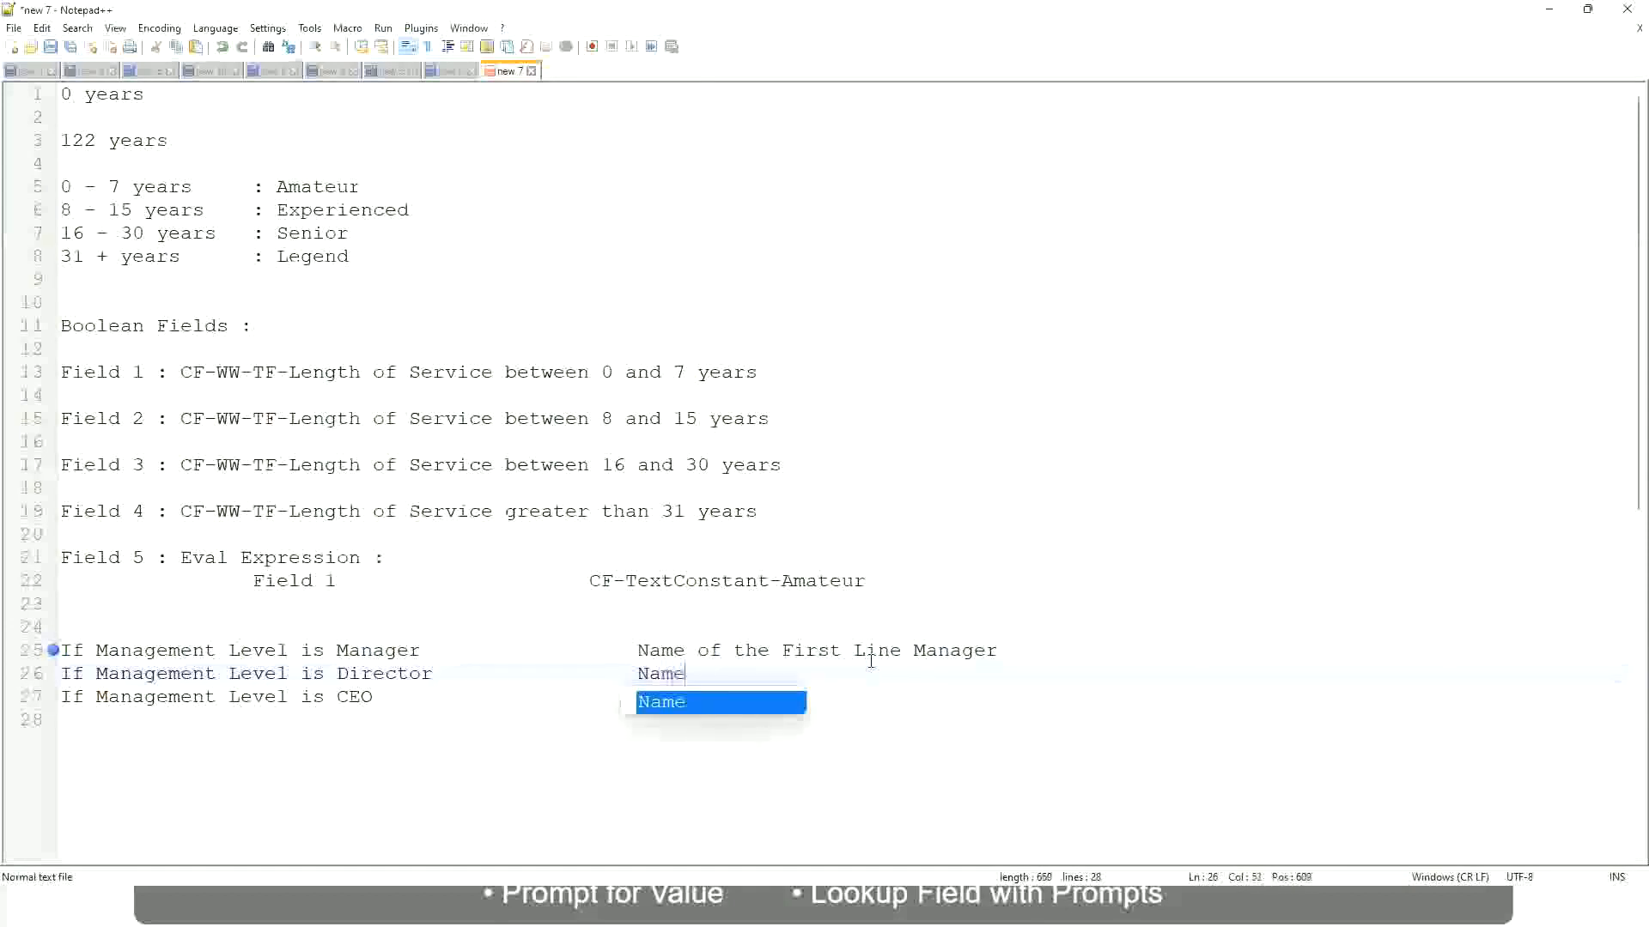
pyautogui.write(' of ')
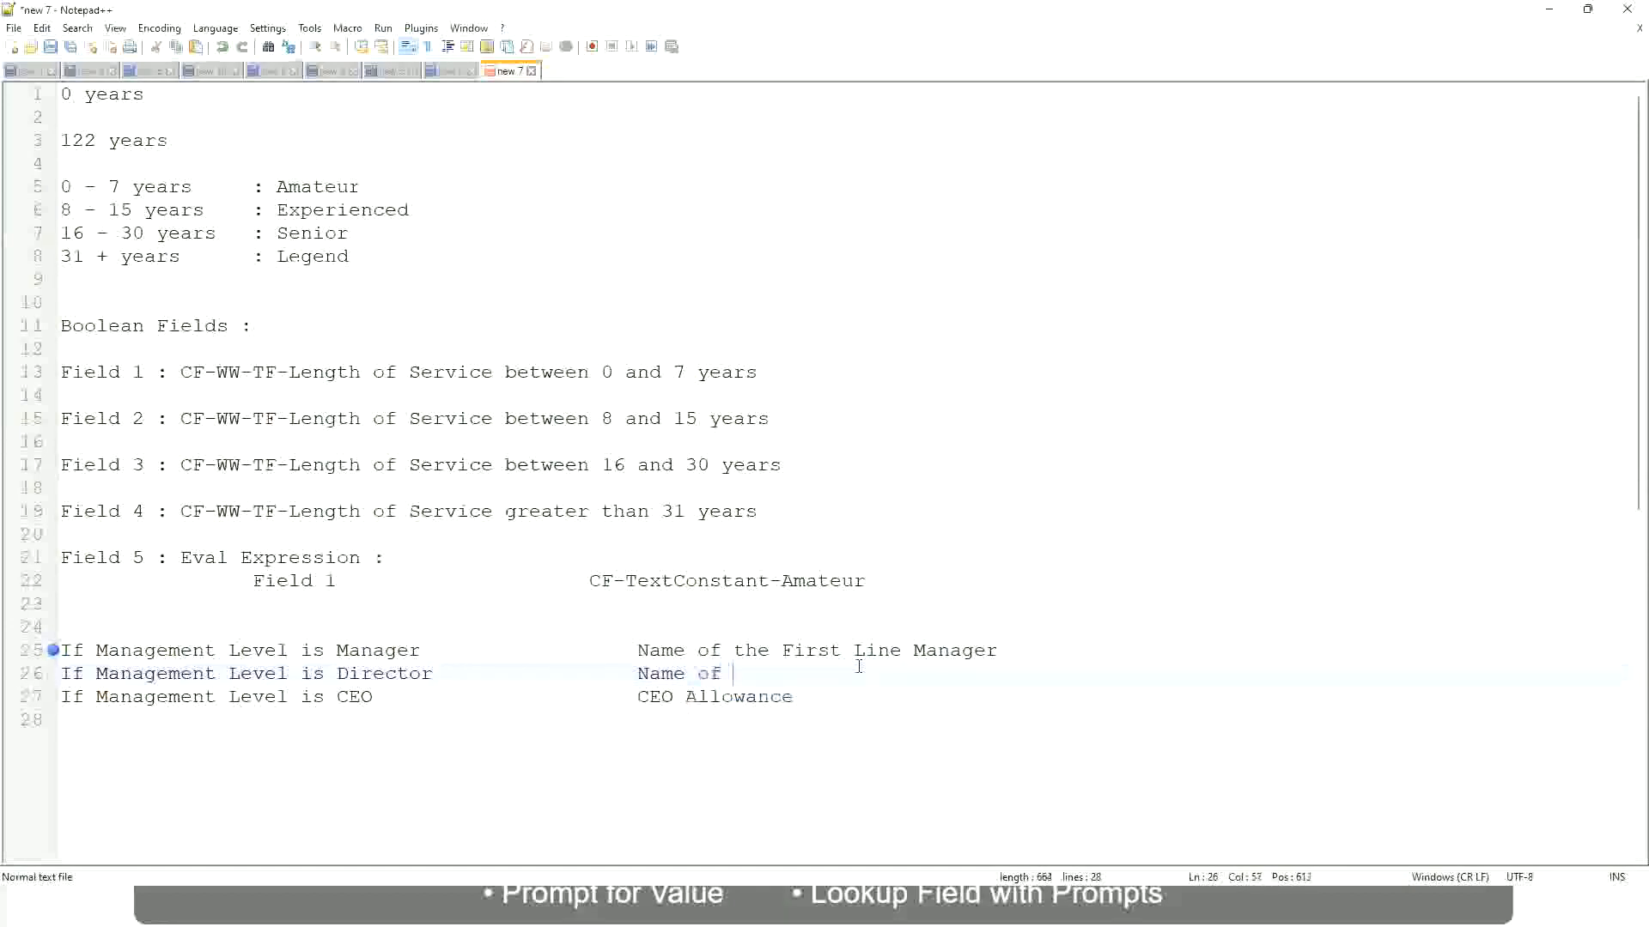
pyautogui.write('First')
pyautogui.press('BackSpace')
pyautogui.press('BackSpace')
pyautogui.press('BackSpace')
pyautogui.press('BackSpace')
pyautogui.press('BackSpace')
pyautogui.press('BackSpace')
# Change "First" to "Second" in the manager condition's outcome.
pyautogui.doubleClick(807, 650)
pyautogui.write('Second')
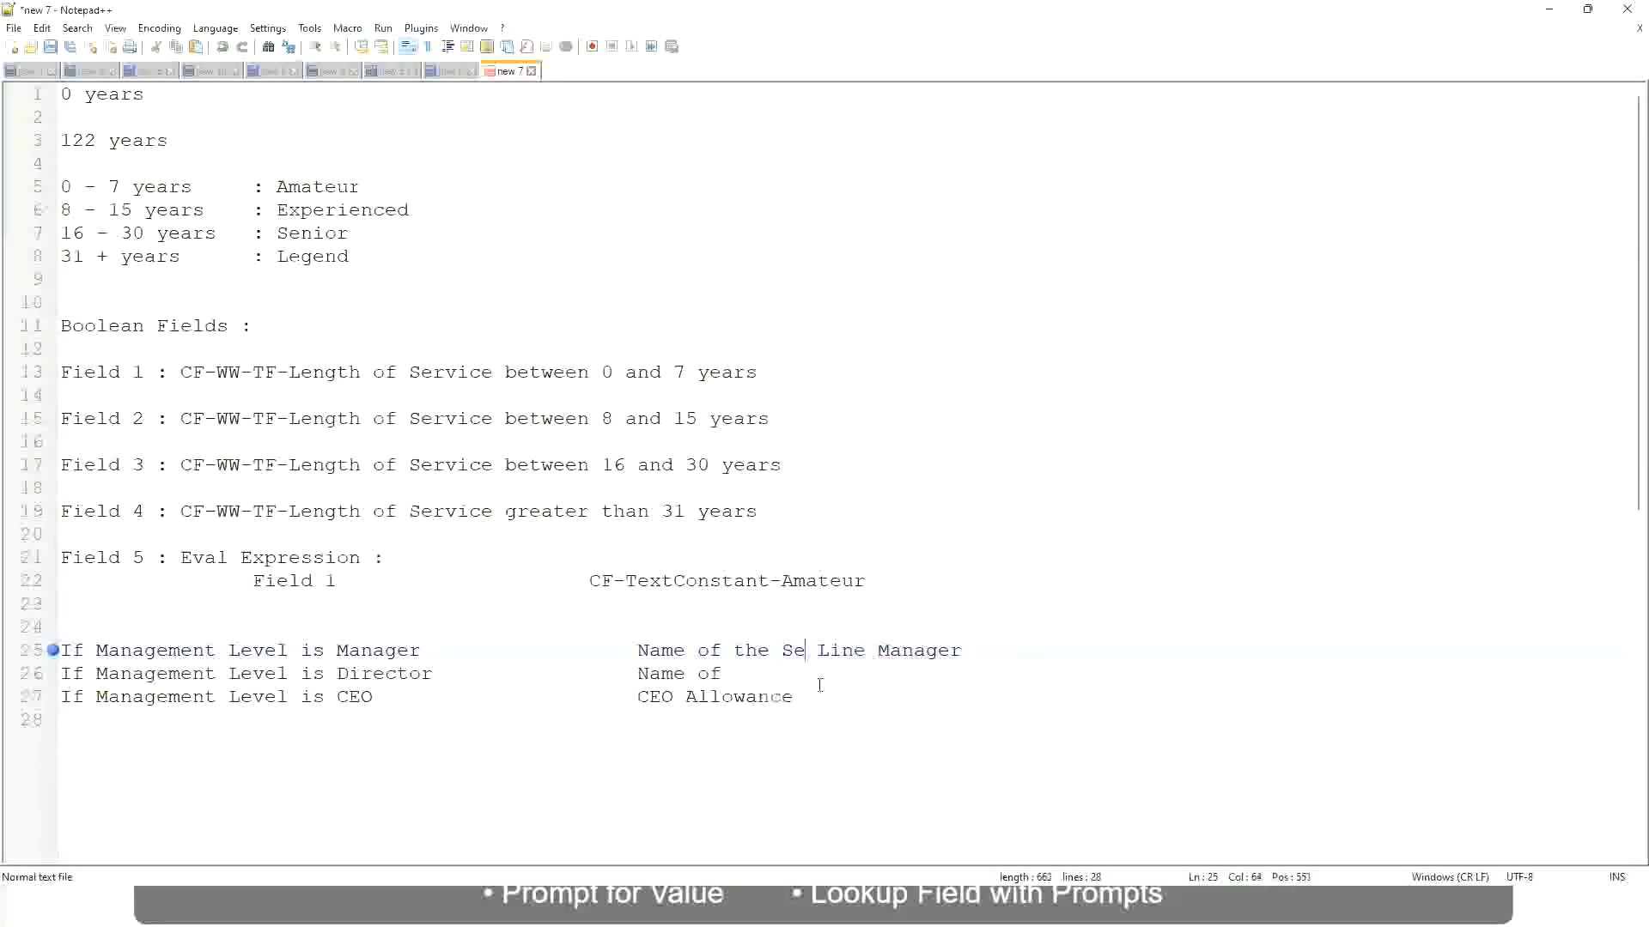
pyautogui.press('BackSpace')
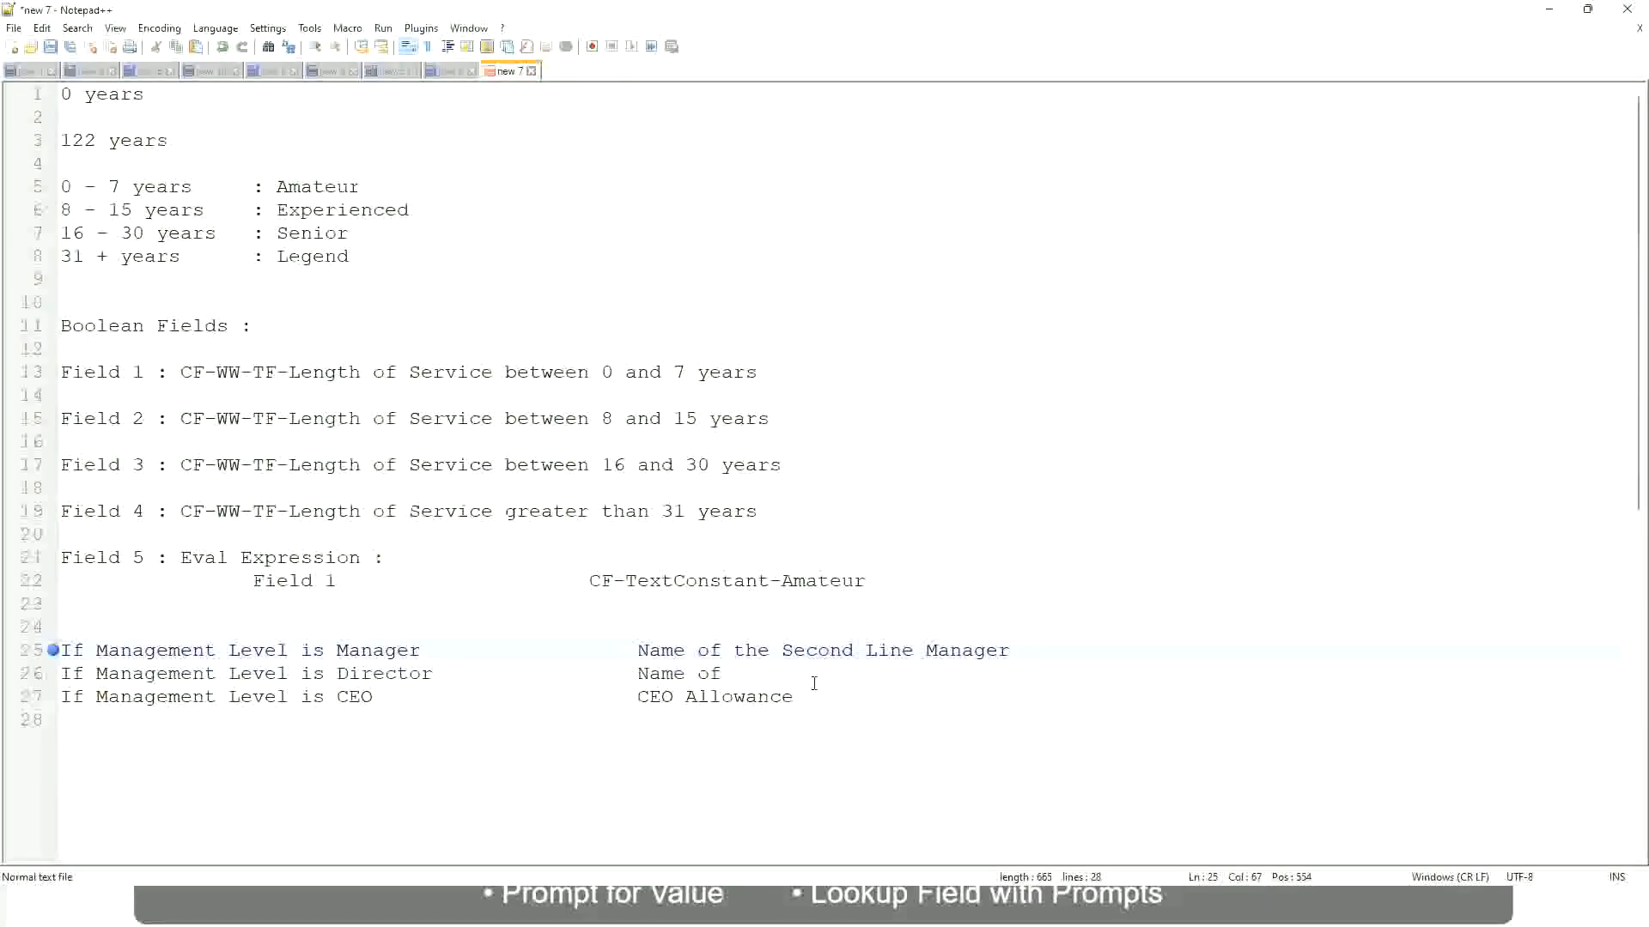
# Complete the Director outcome as "Name of Manager" and replace the CEO outcome with "name of CEO/Himself/Herself".
pyautogui.click(746, 673)
pyautogui.write('Manager')
pyautogui.click(348, 696)
pyautogui.moveTo(637, 696); pyautogui.dragTo(815, 696)
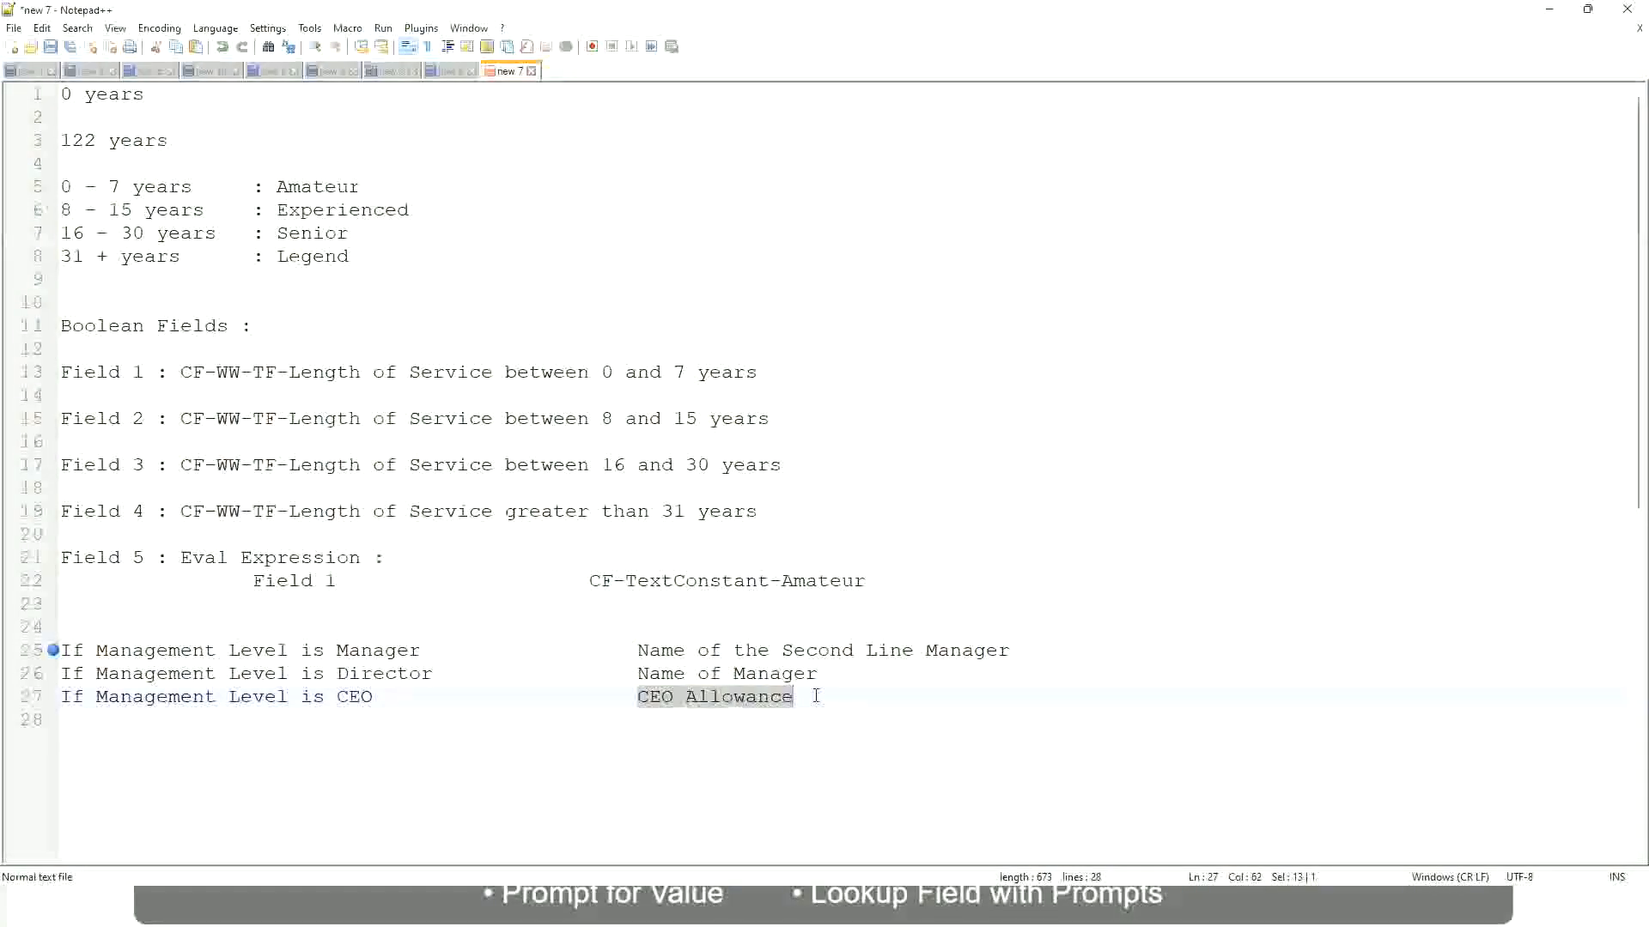
pyautogui.write('name of CEO ')
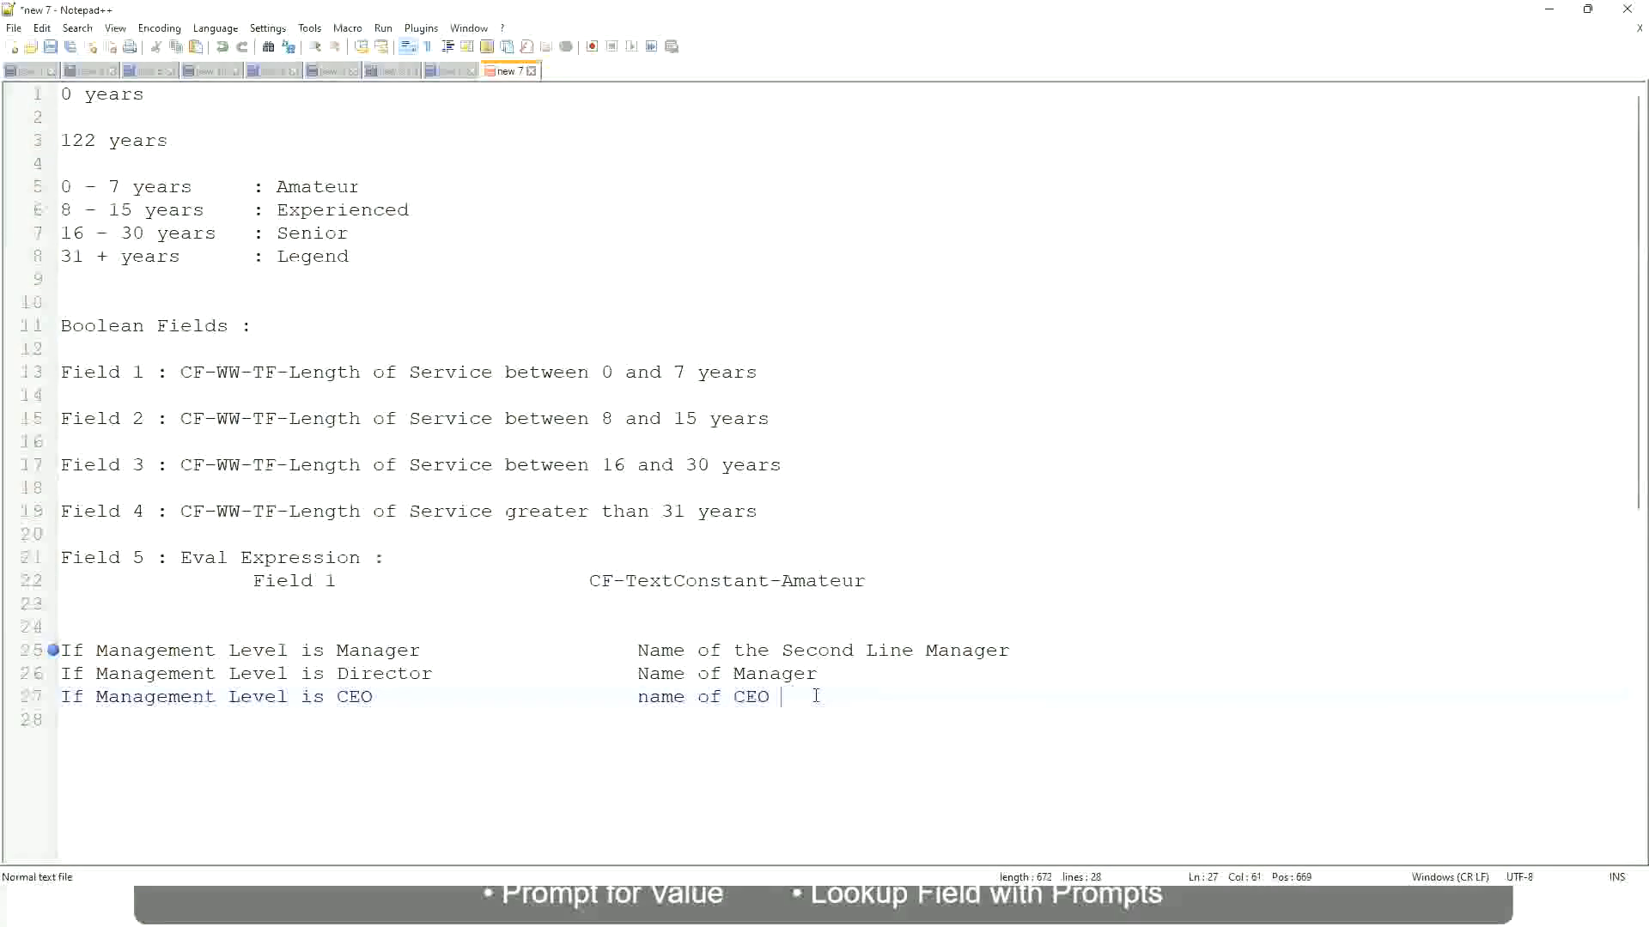
pyautogui.write('/Himself/Herself')
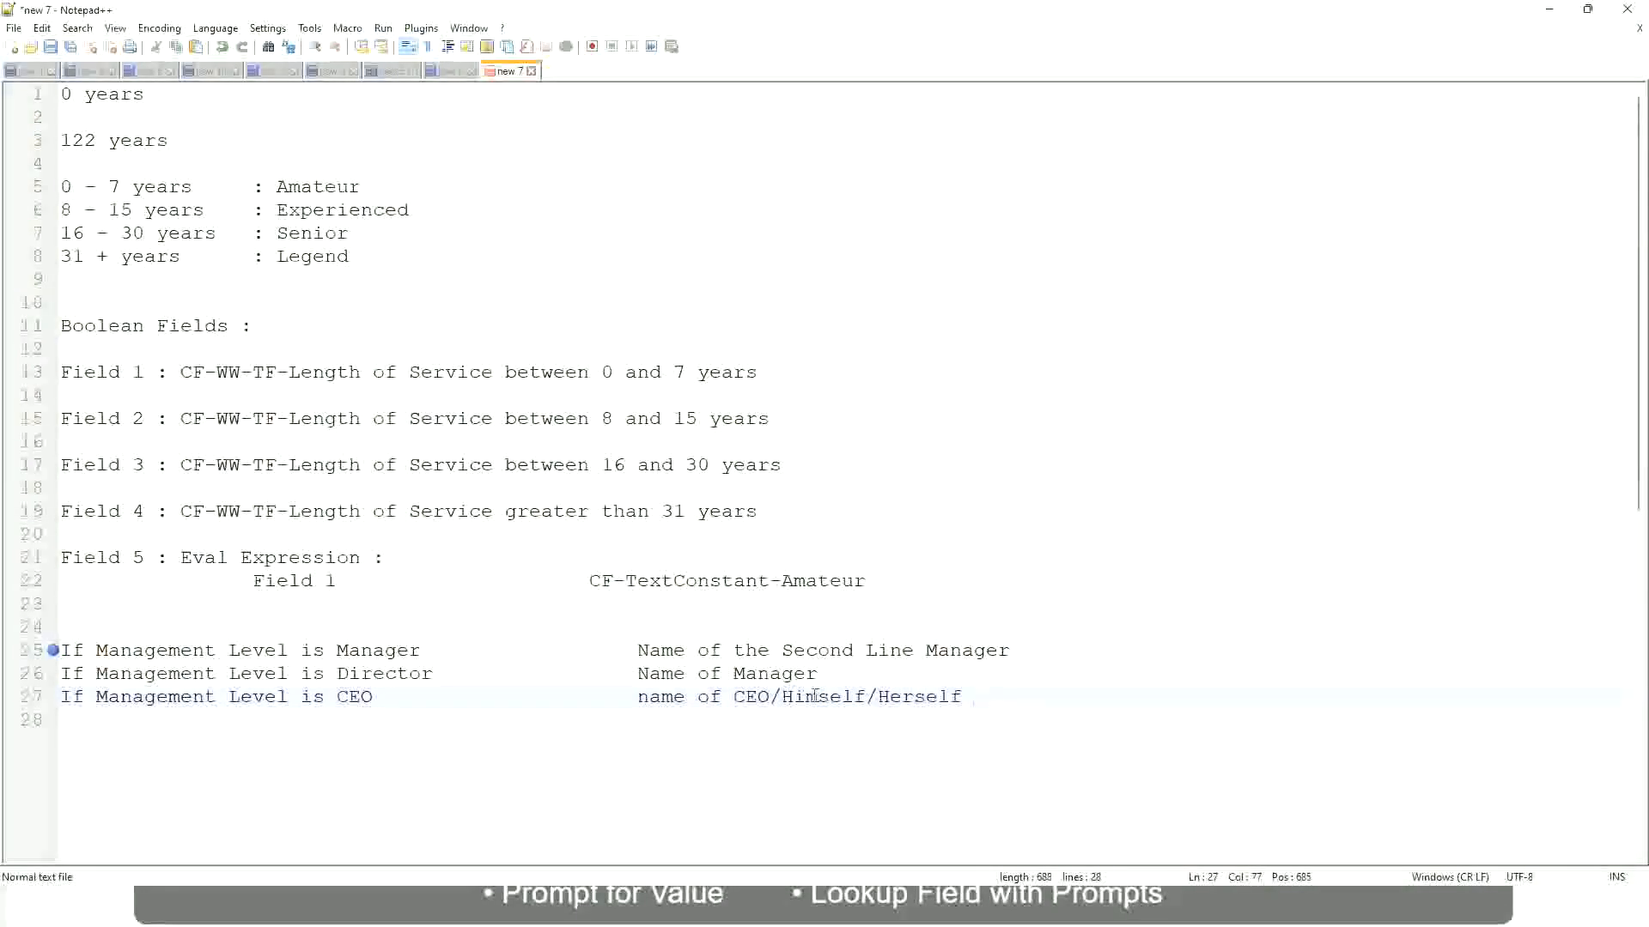
# Examine the three management-level conditions together with their matching outcomes.
pyautogui.click(589, 697)
pyautogui.click(250, 652)
pyautogui.click(383, 653)
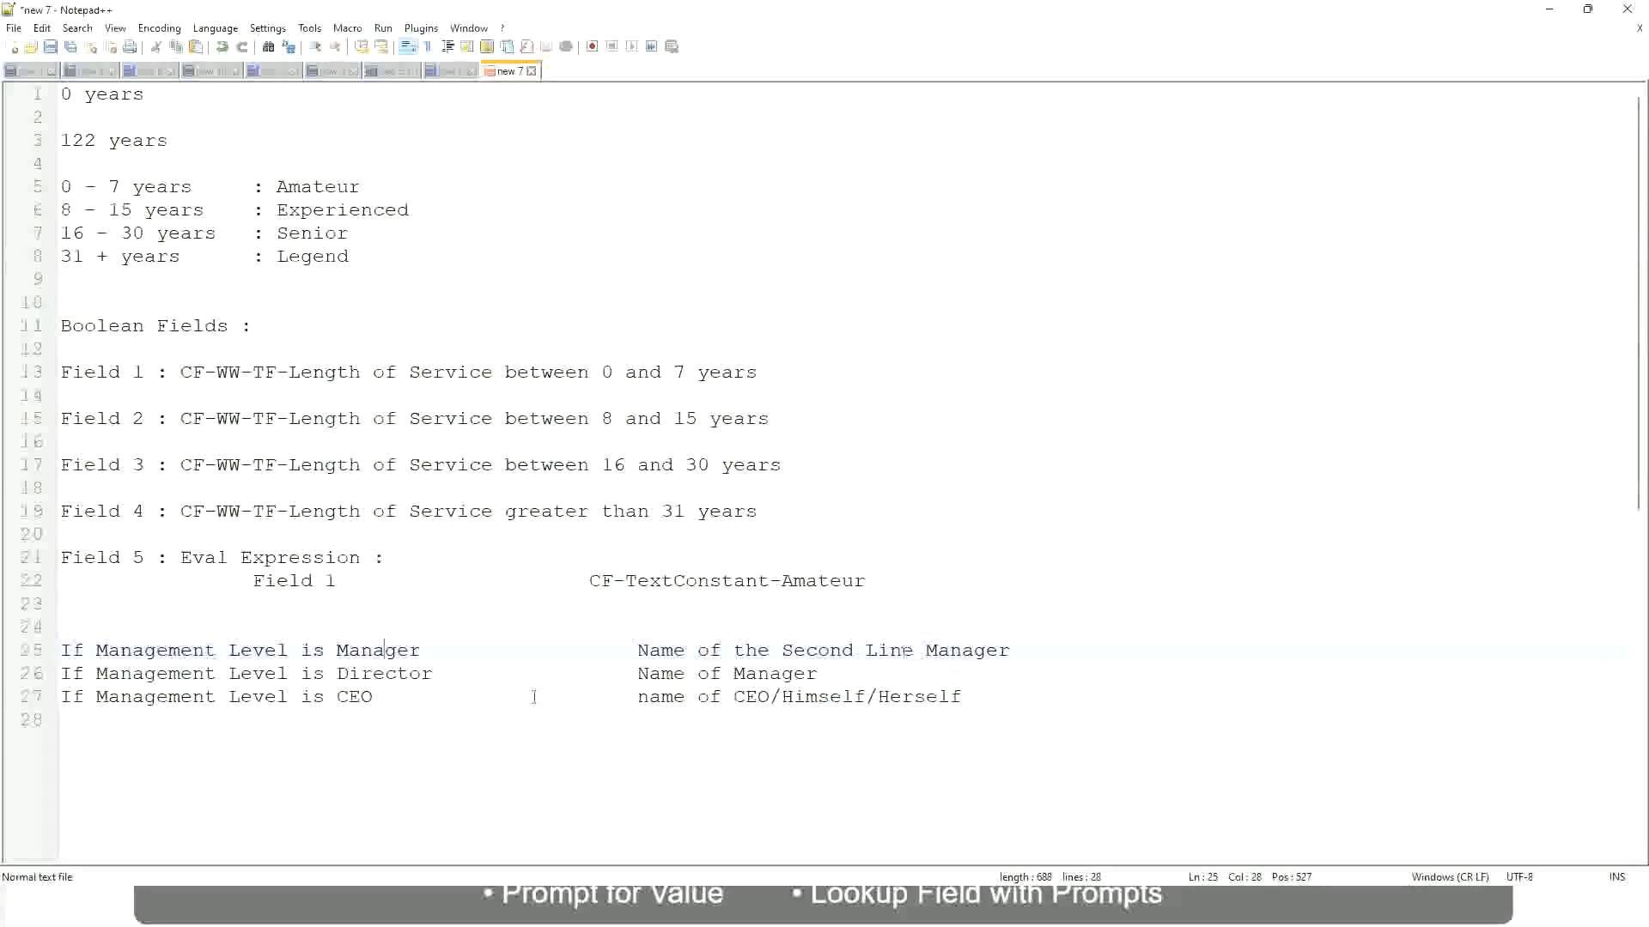
pyautogui.click(337, 674)
pyautogui.click(407, 673)
pyautogui.click(819, 674)
pyautogui.click(370, 675)
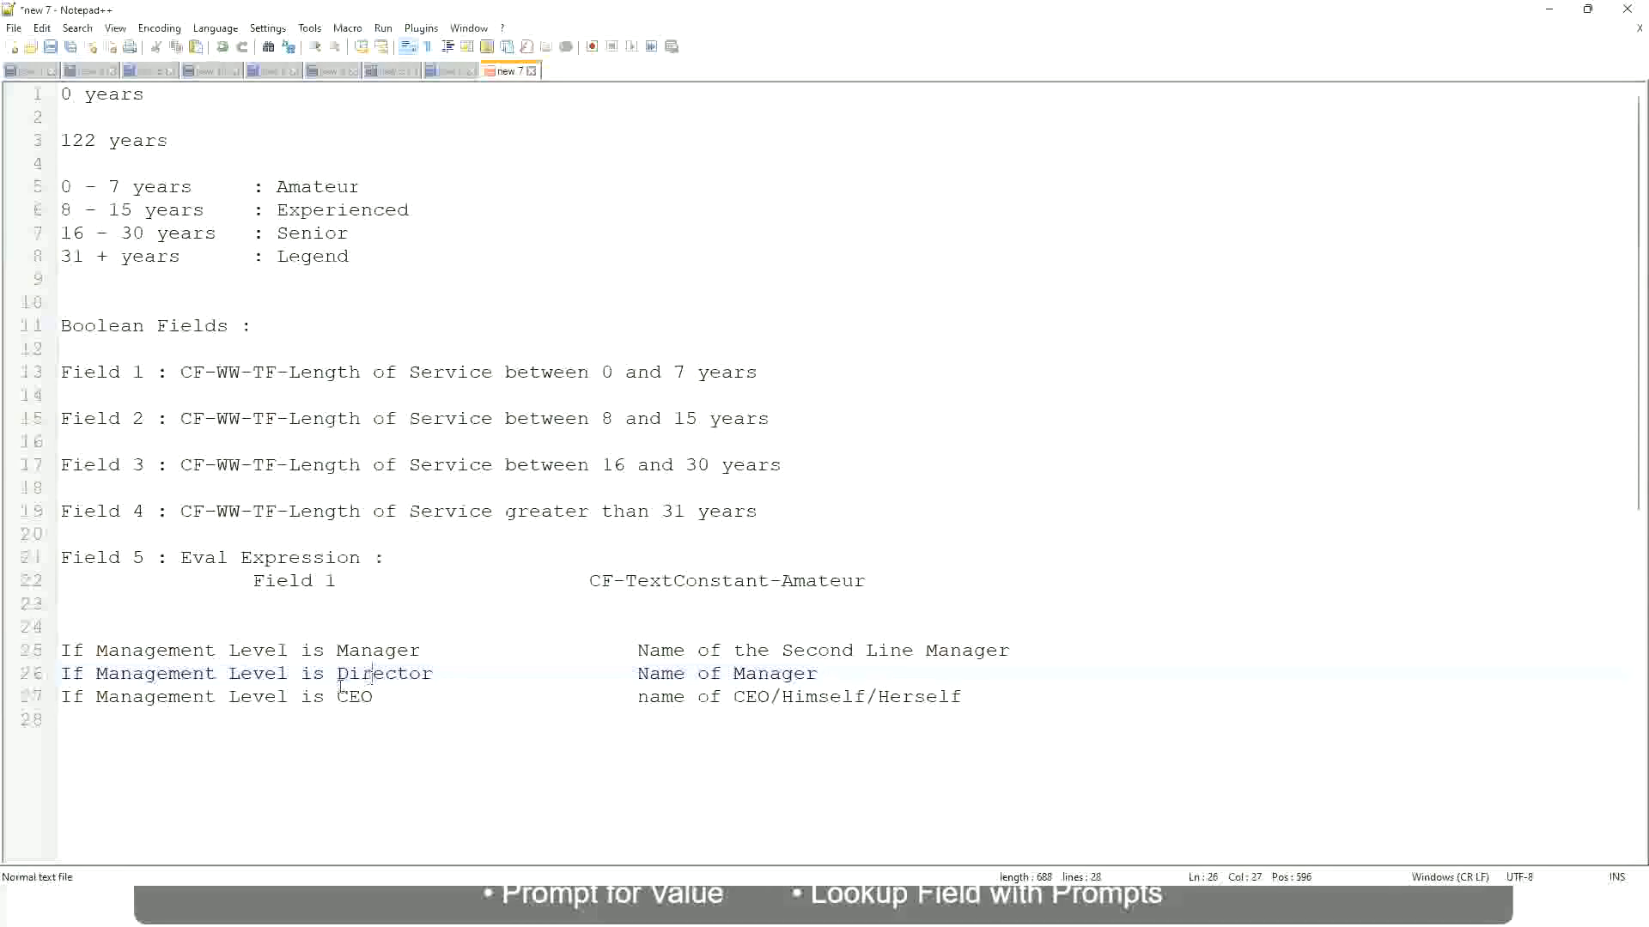
pyautogui.click(356, 698)
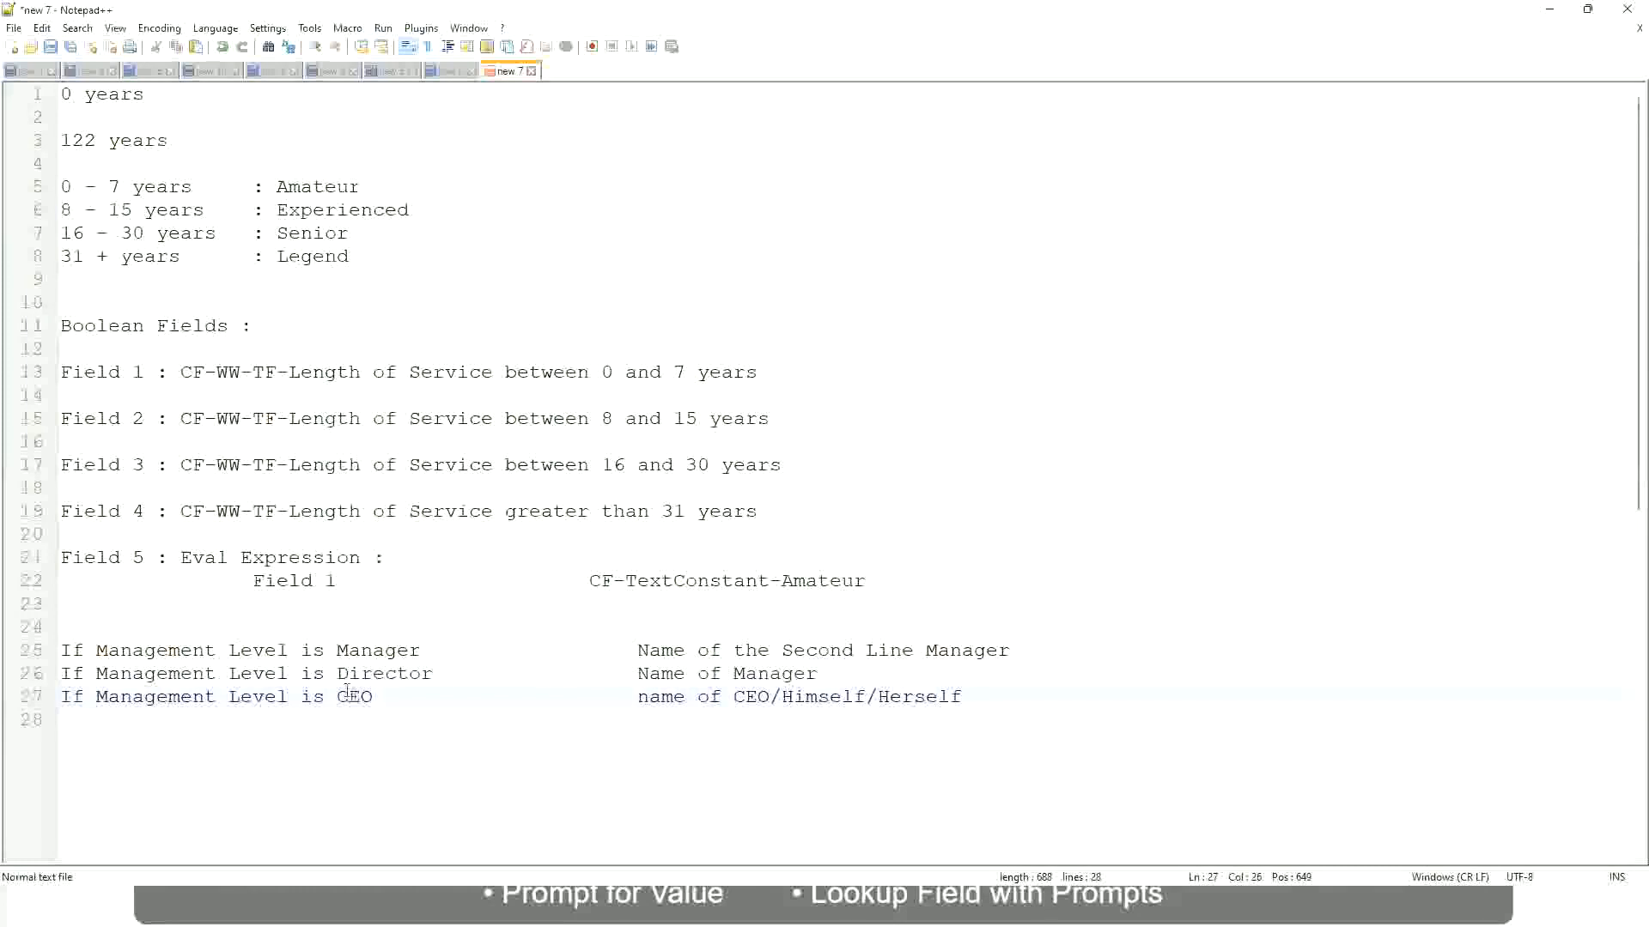
pyautogui.click(771, 700)
pyautogui.press('End')
pyautogui.moveTo(987, 696); pyautogui.dragTo(31, 660)
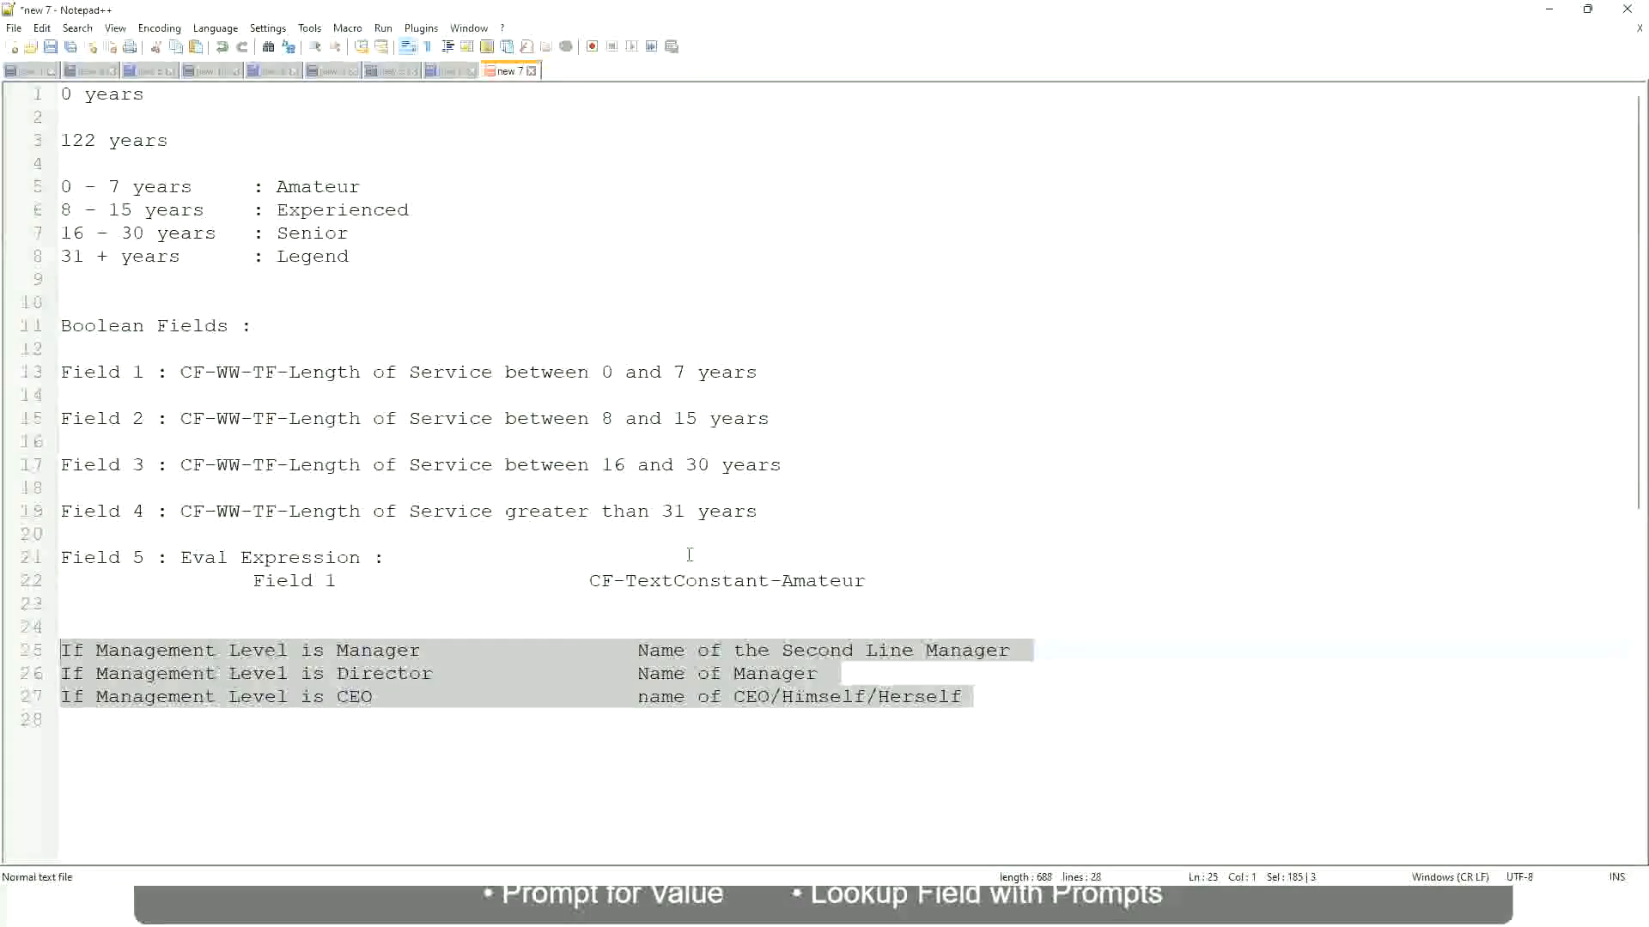
# Examine the manager condition's outcome, focusing on how the second line manager's name would be returned.
pyautogui.click(697, 650)
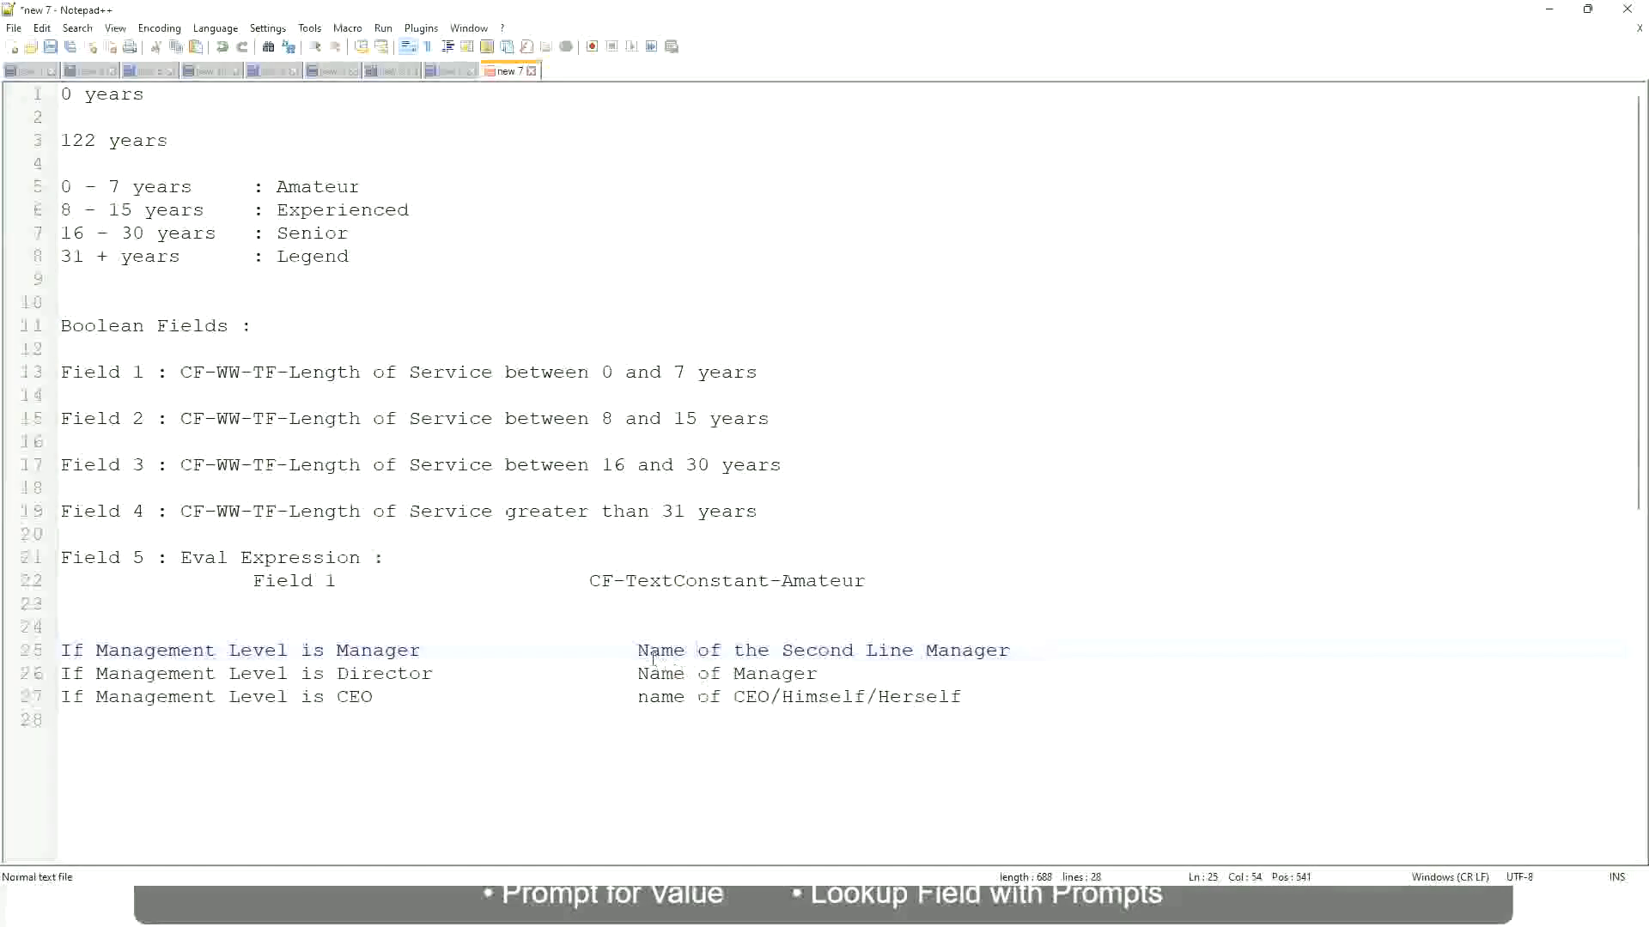
pyautogui.moveTo(637, 650); pyautogui.dragTo(1011, 650)
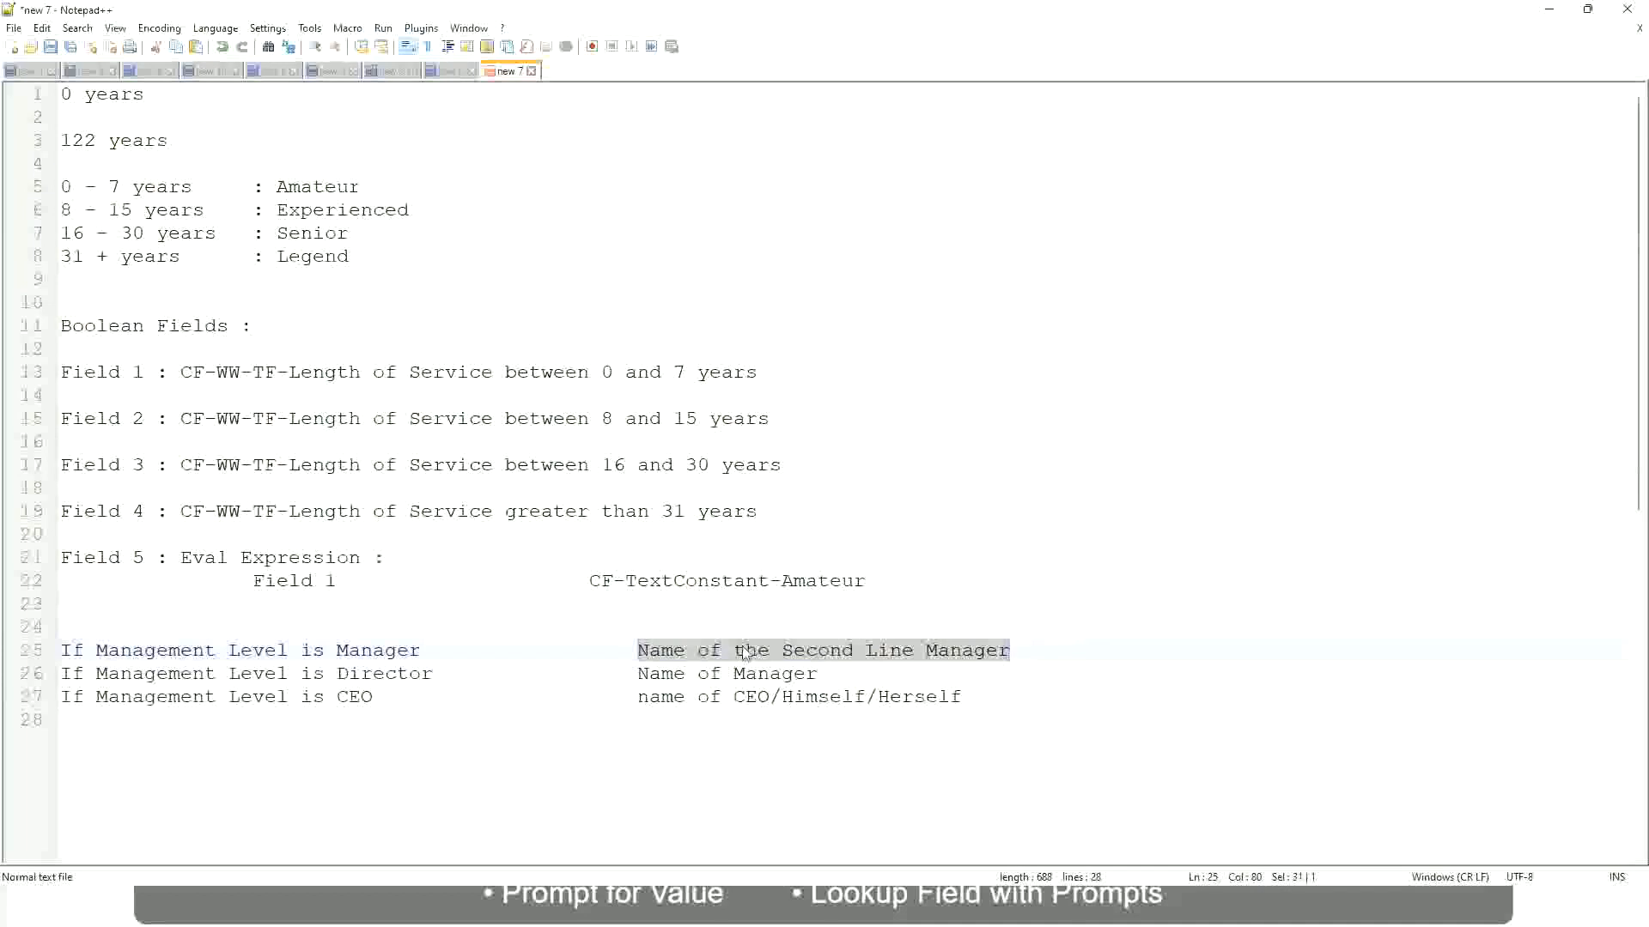
pyautogui.click(770, 654)
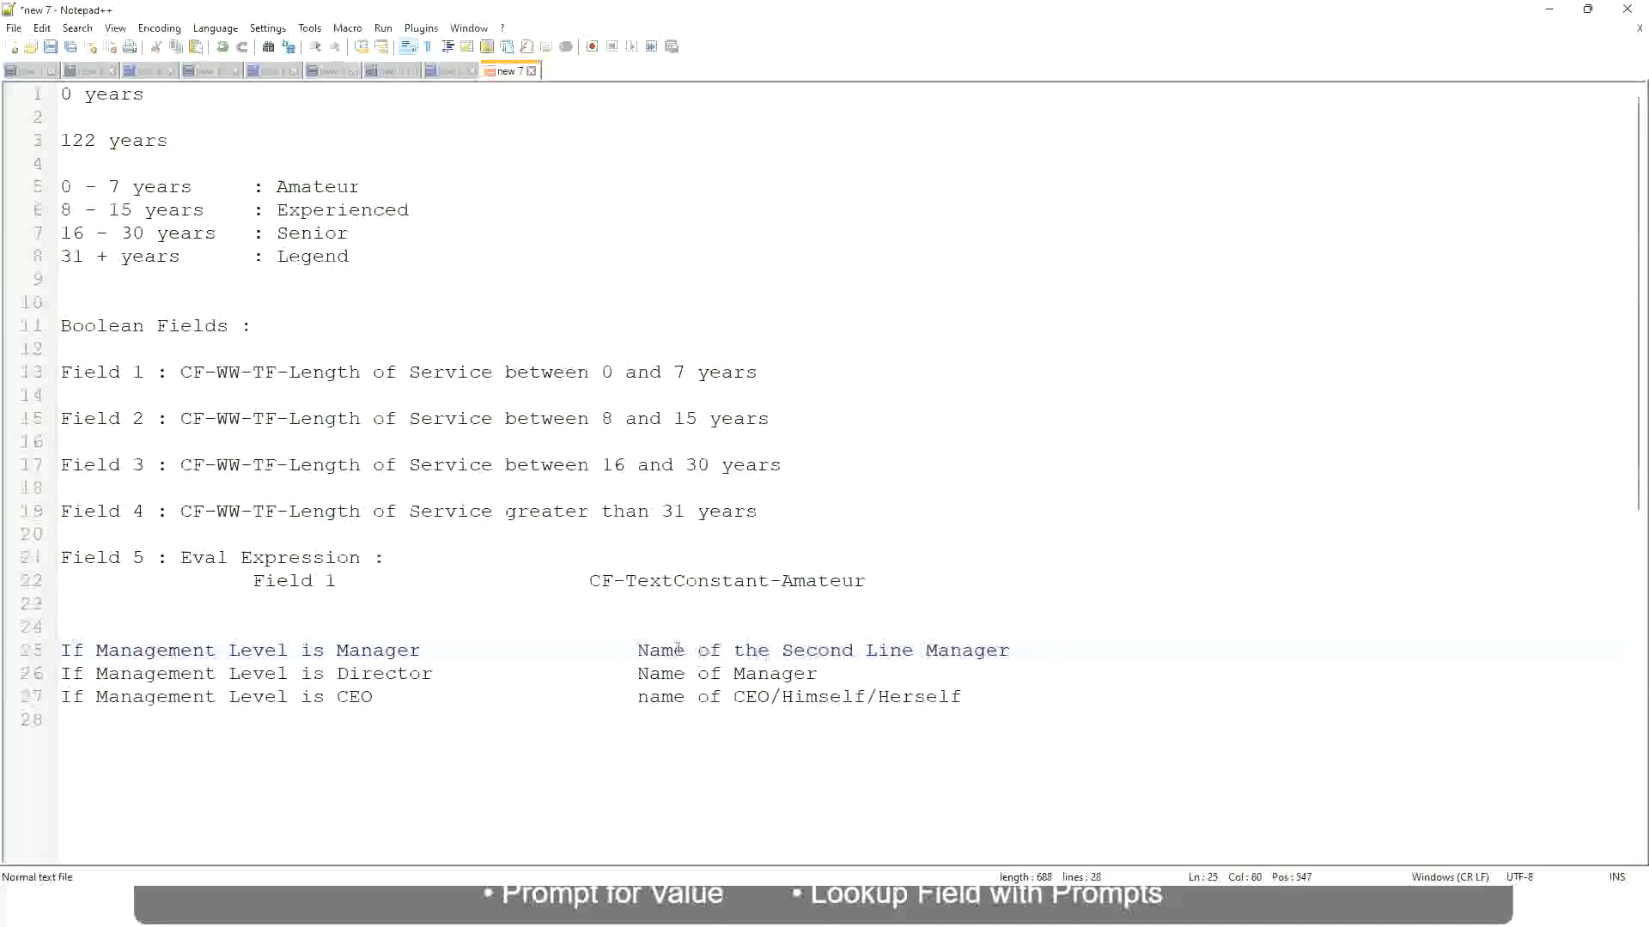
pyautogui.moveTo(637, 650); pyautogui.dragTo(1014, 648)
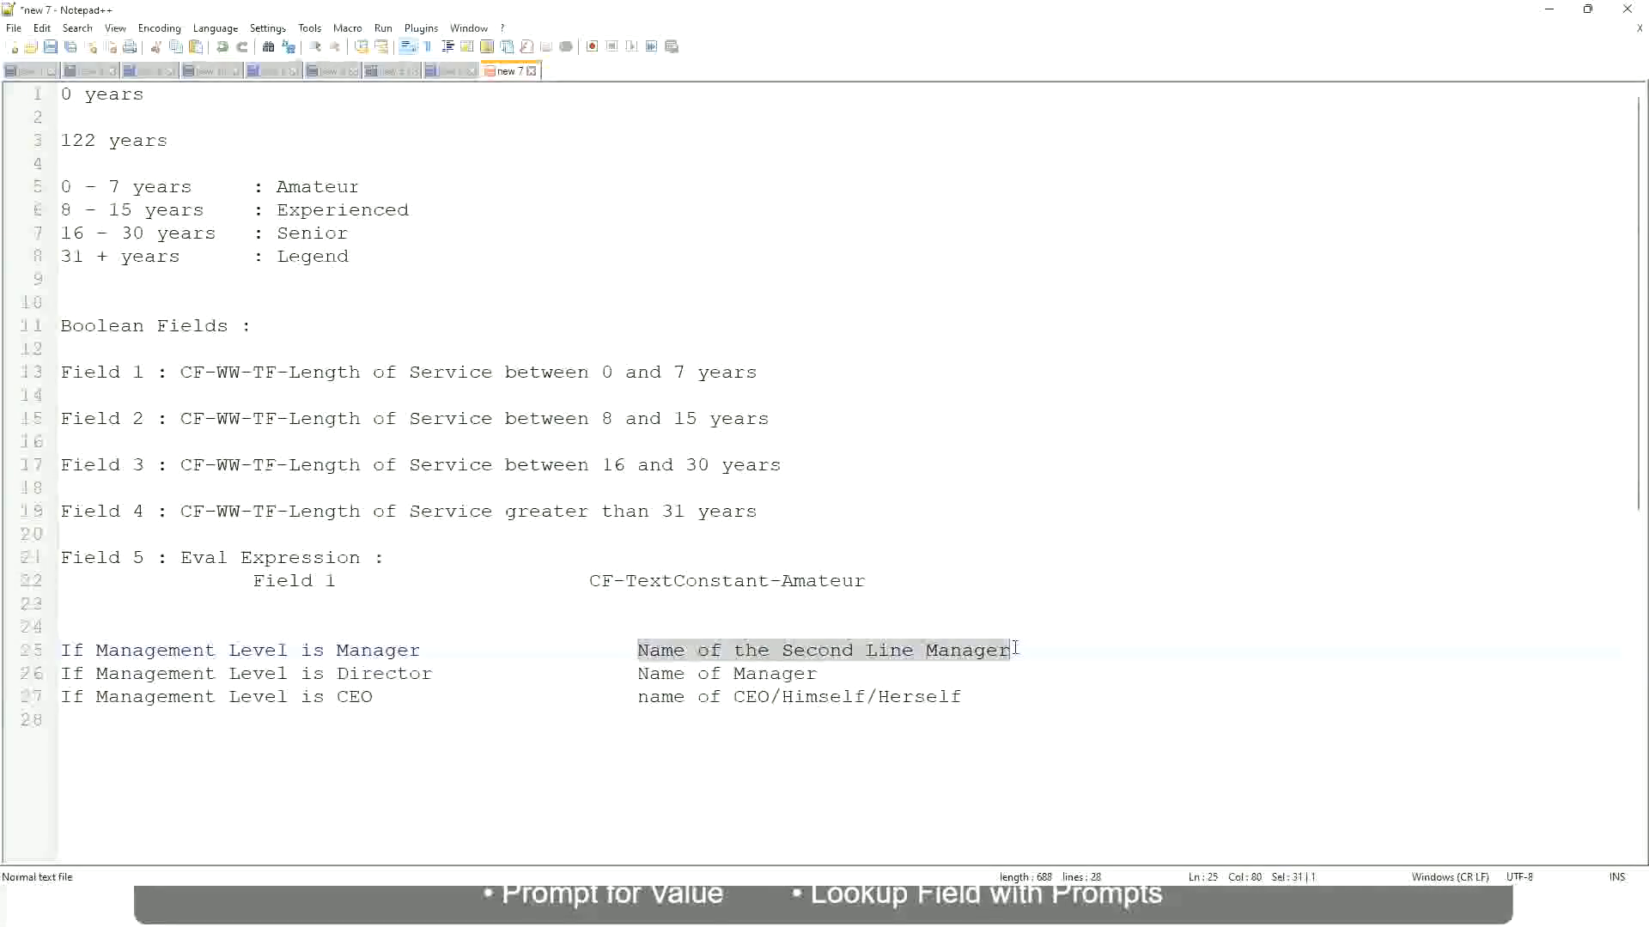
pyautogui.click(845, 655)
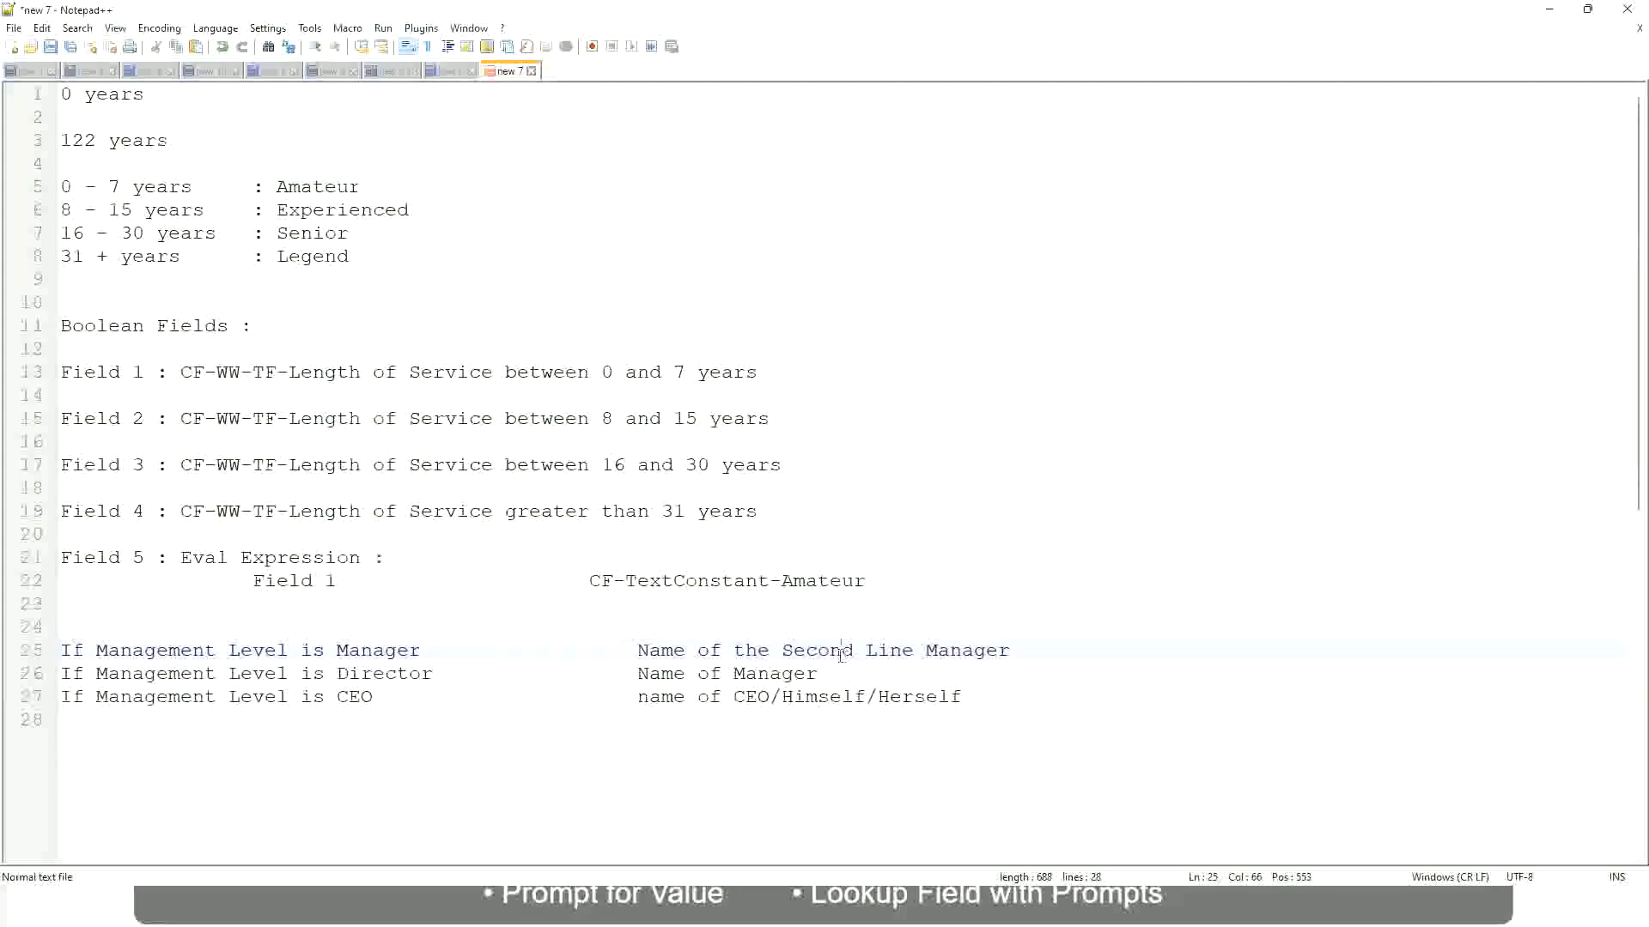
pyautogui.click(429, 650)
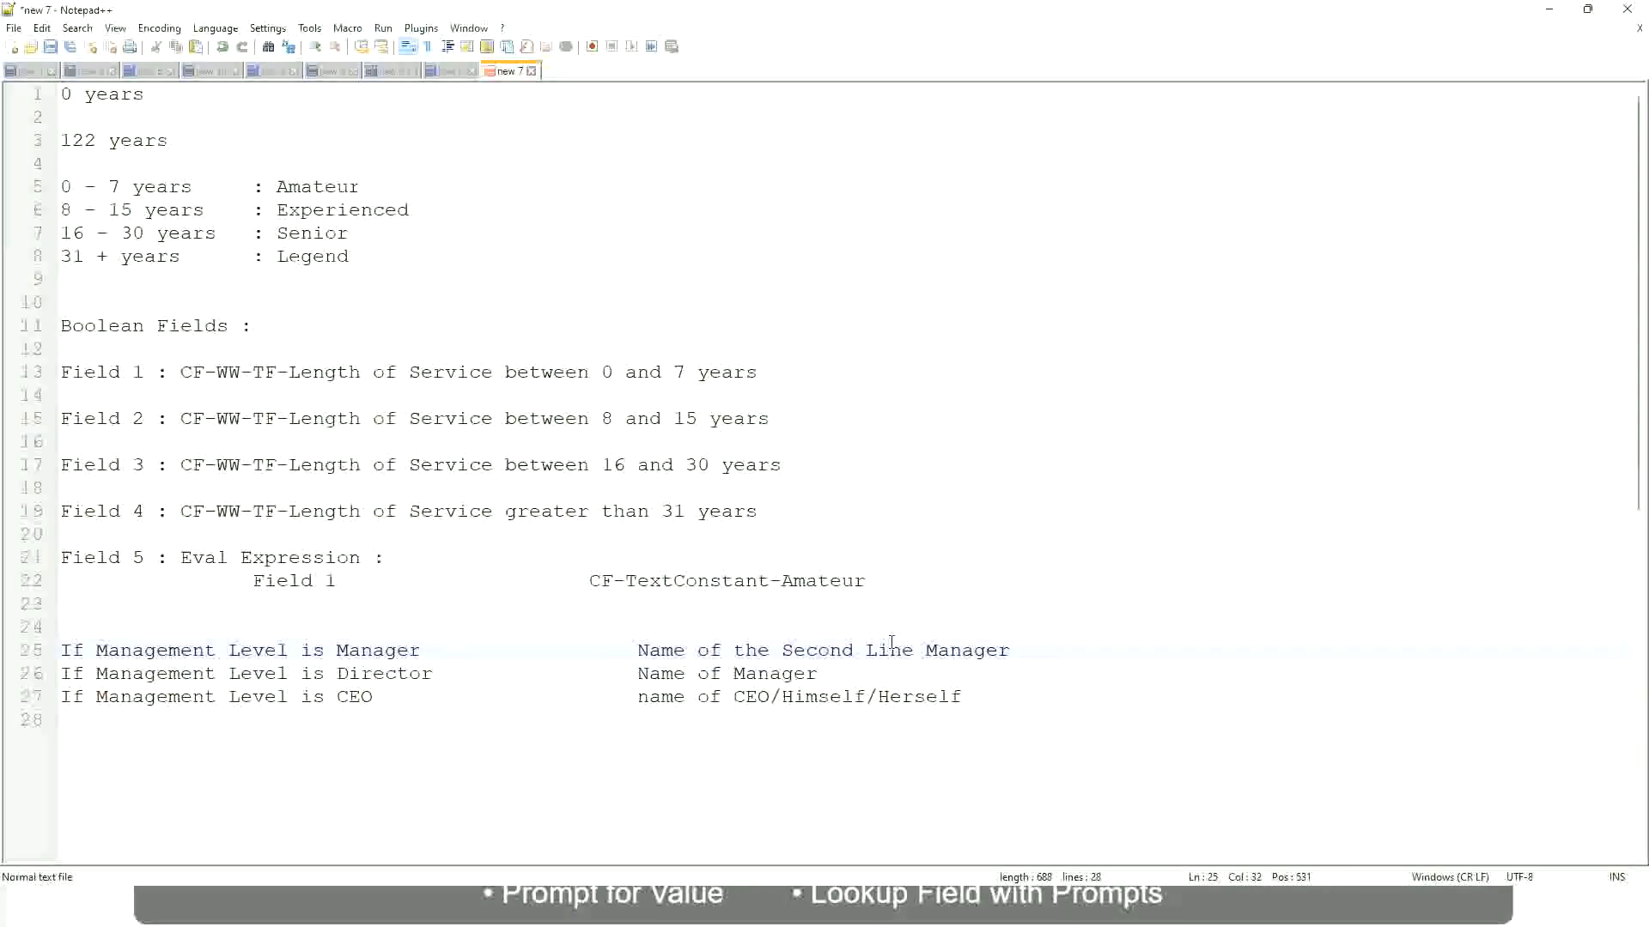
pyautogui.click(845, 649)
pyautogui.moveTo(902, 650); pyautogui.dragTo(914, 651)
pyautogui.click(1034, 646)
pyautogui.click(973, 650)
# Compare the fixed experience band labels with the name outcomes of the management-level conditions.
pyautogui.doubleClick(317, 189)
pyautogui.doubleClick(332, 211)
pyautogui.doubleClick(313, 232)
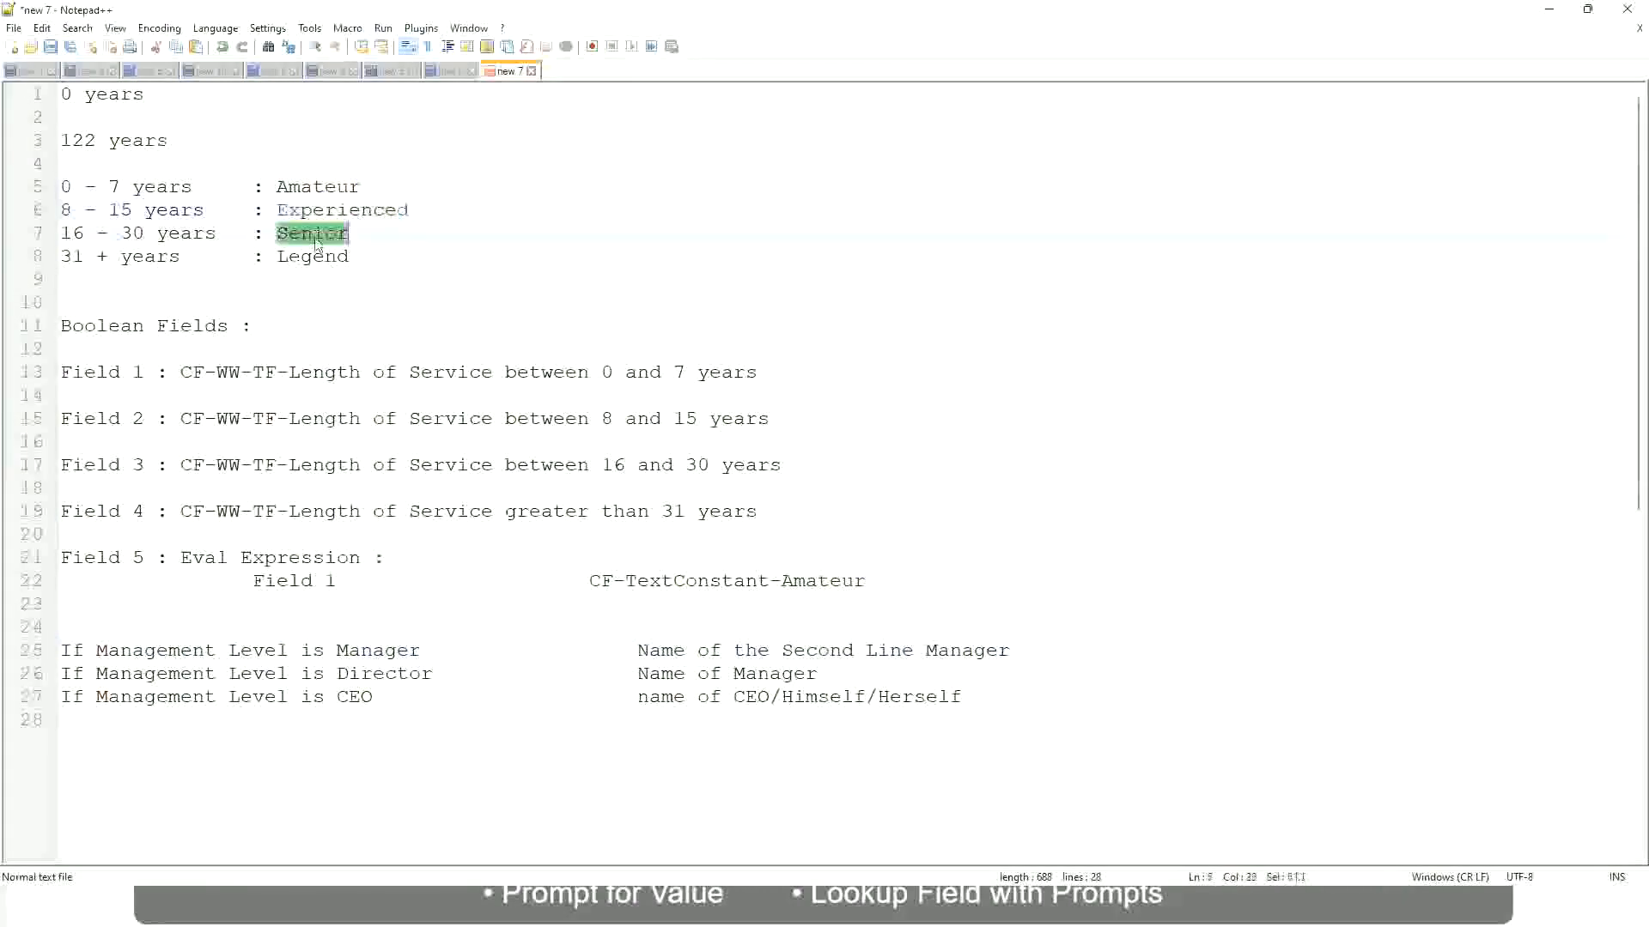
pyautogui.click(313, 256)
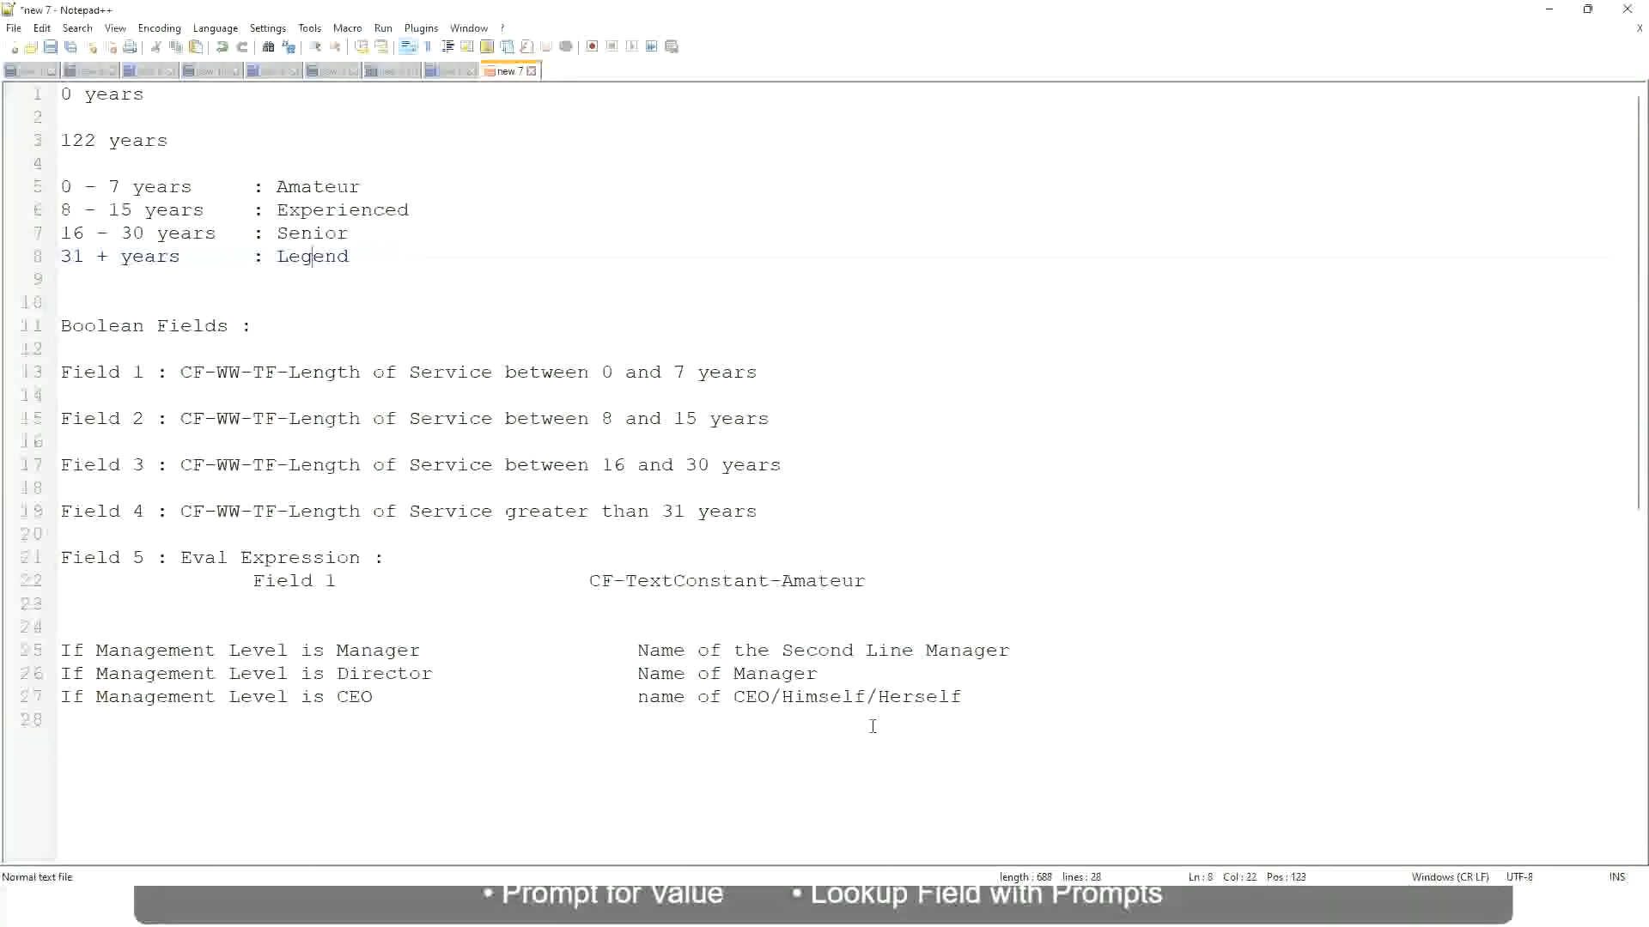
pyautogui.click(842, 697)
pyautogui.click(792, 651)
pyautogui.click(447, 681)
# Switch to Workday, copy the name of the saved Lookup Range Band calculated field, and close its save confirmation.
pyautogui.hotkey('alt', 'Tab')
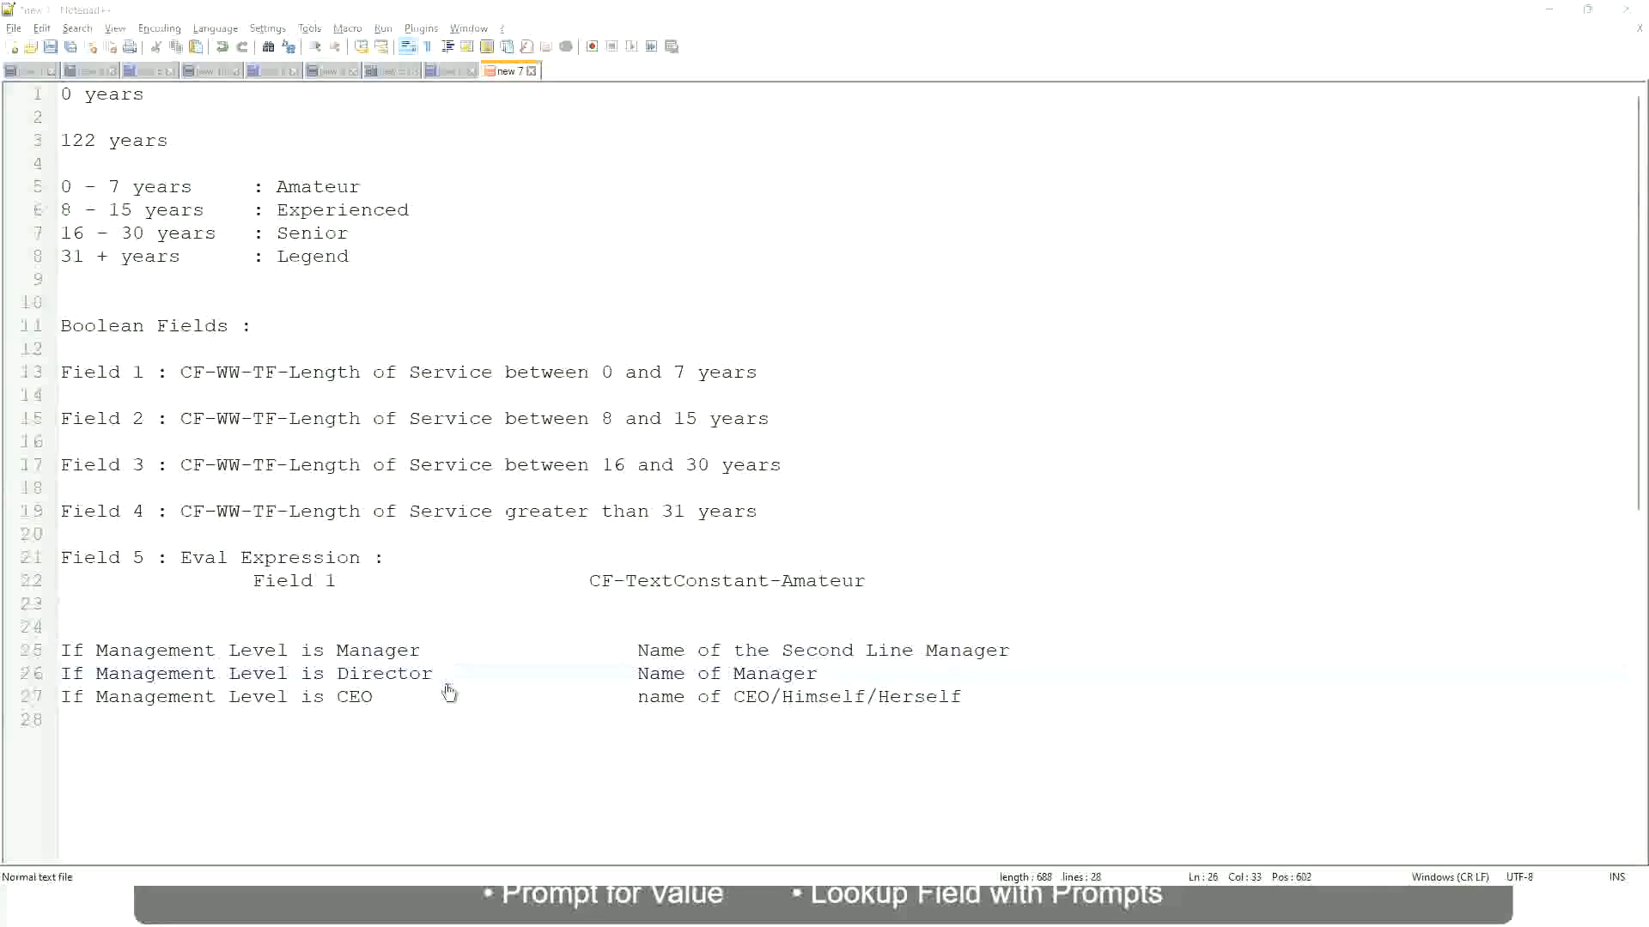
pyautogui.scroll(-4, 611, 297)
pyautogui.scroll(4, 640, 330)
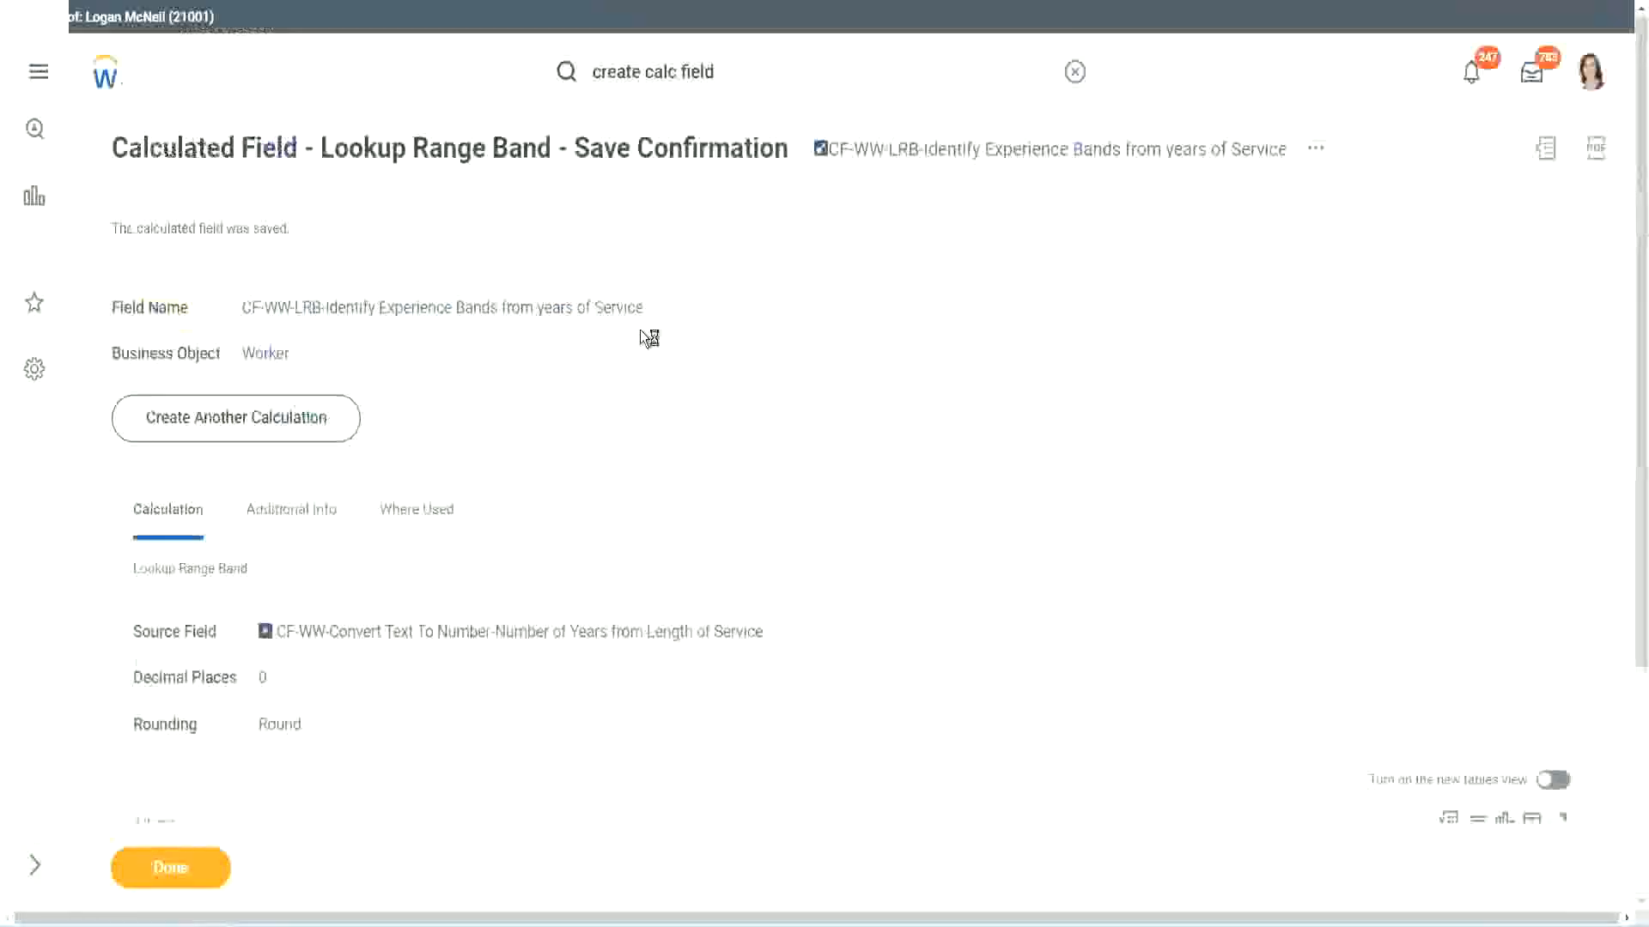
pyautogui.rightClick(967, 160)
pyautogui.click(1021, 258)
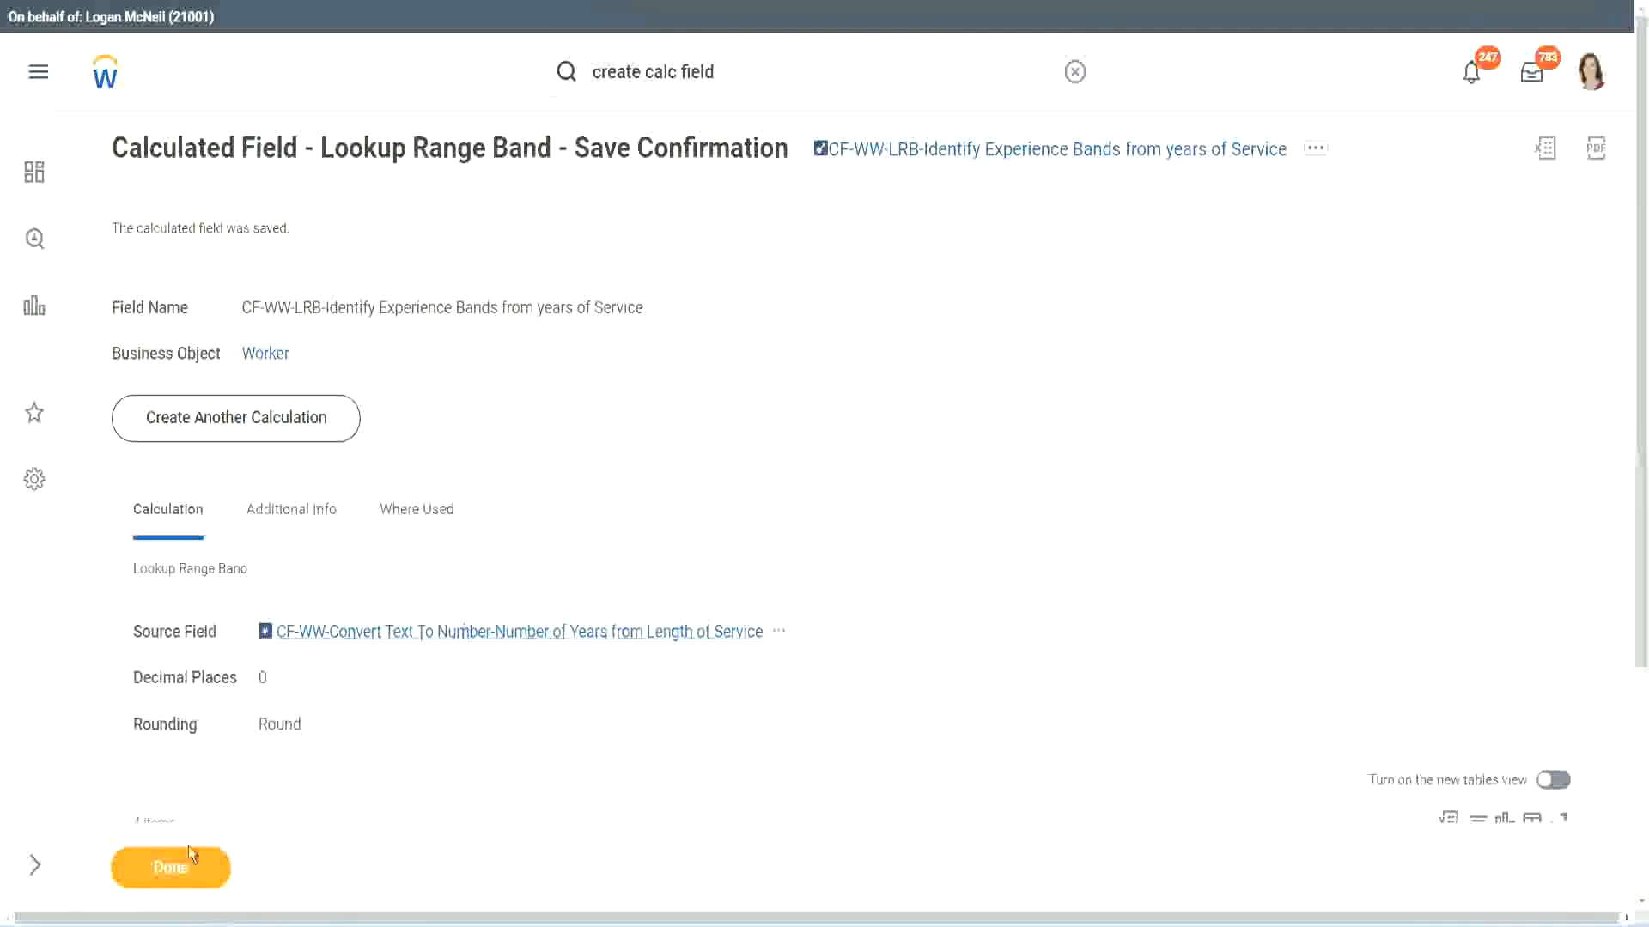
pyautogui.click(168, 869)
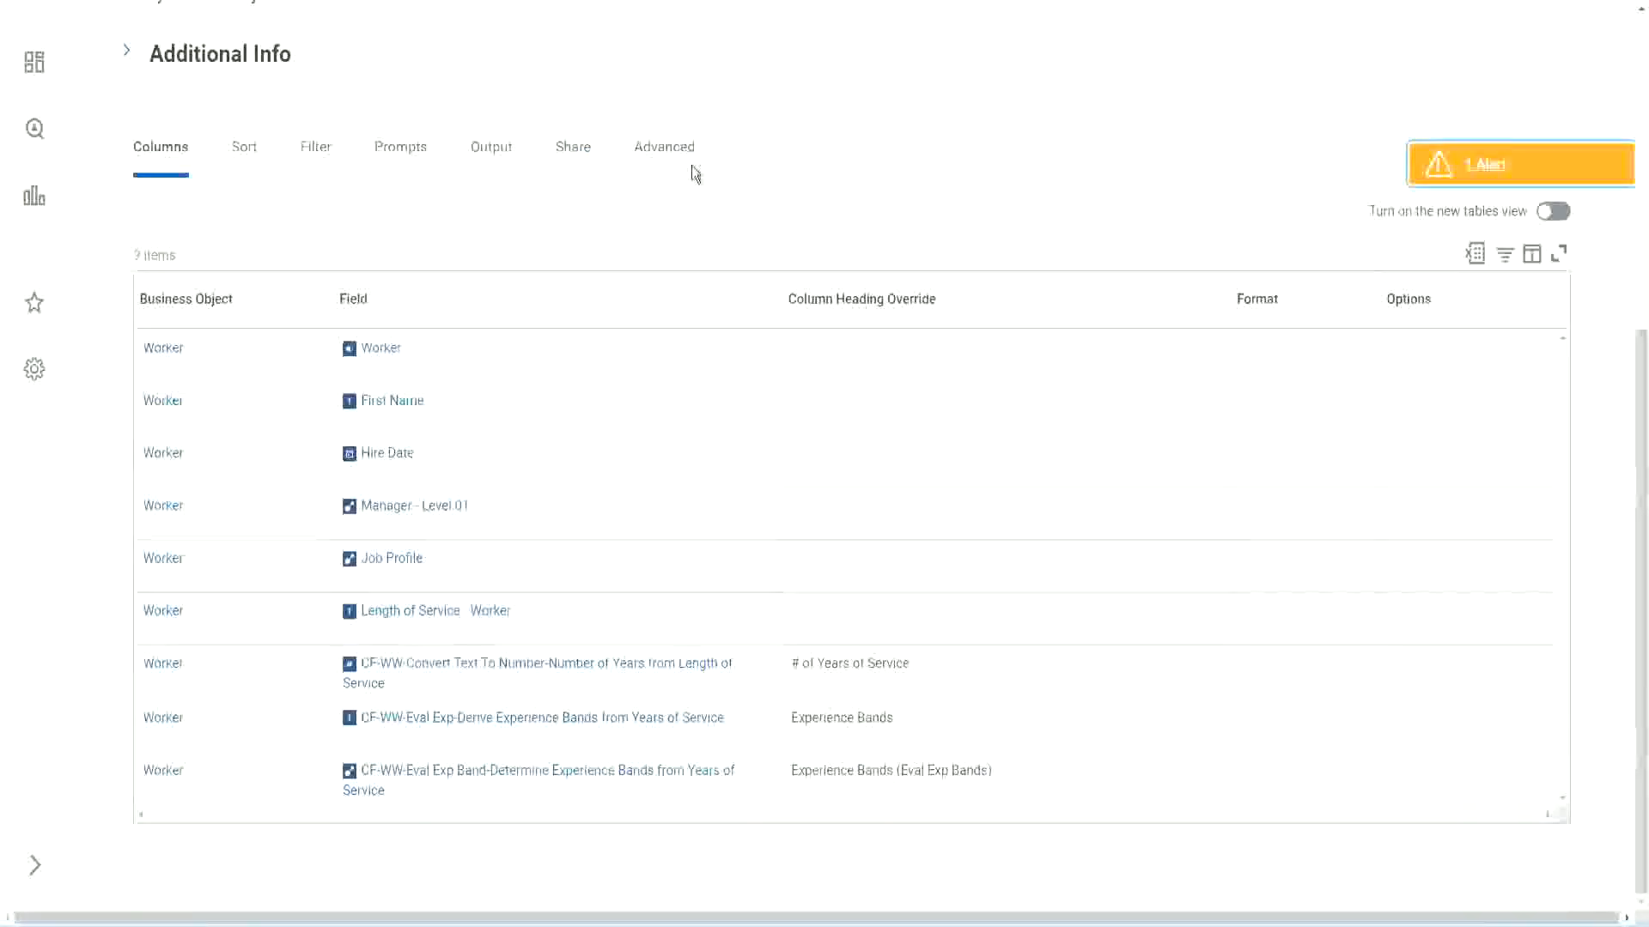
# Open the WW Employee Details custom report for editing.
pyautogui.scroll(6, 716, 215)
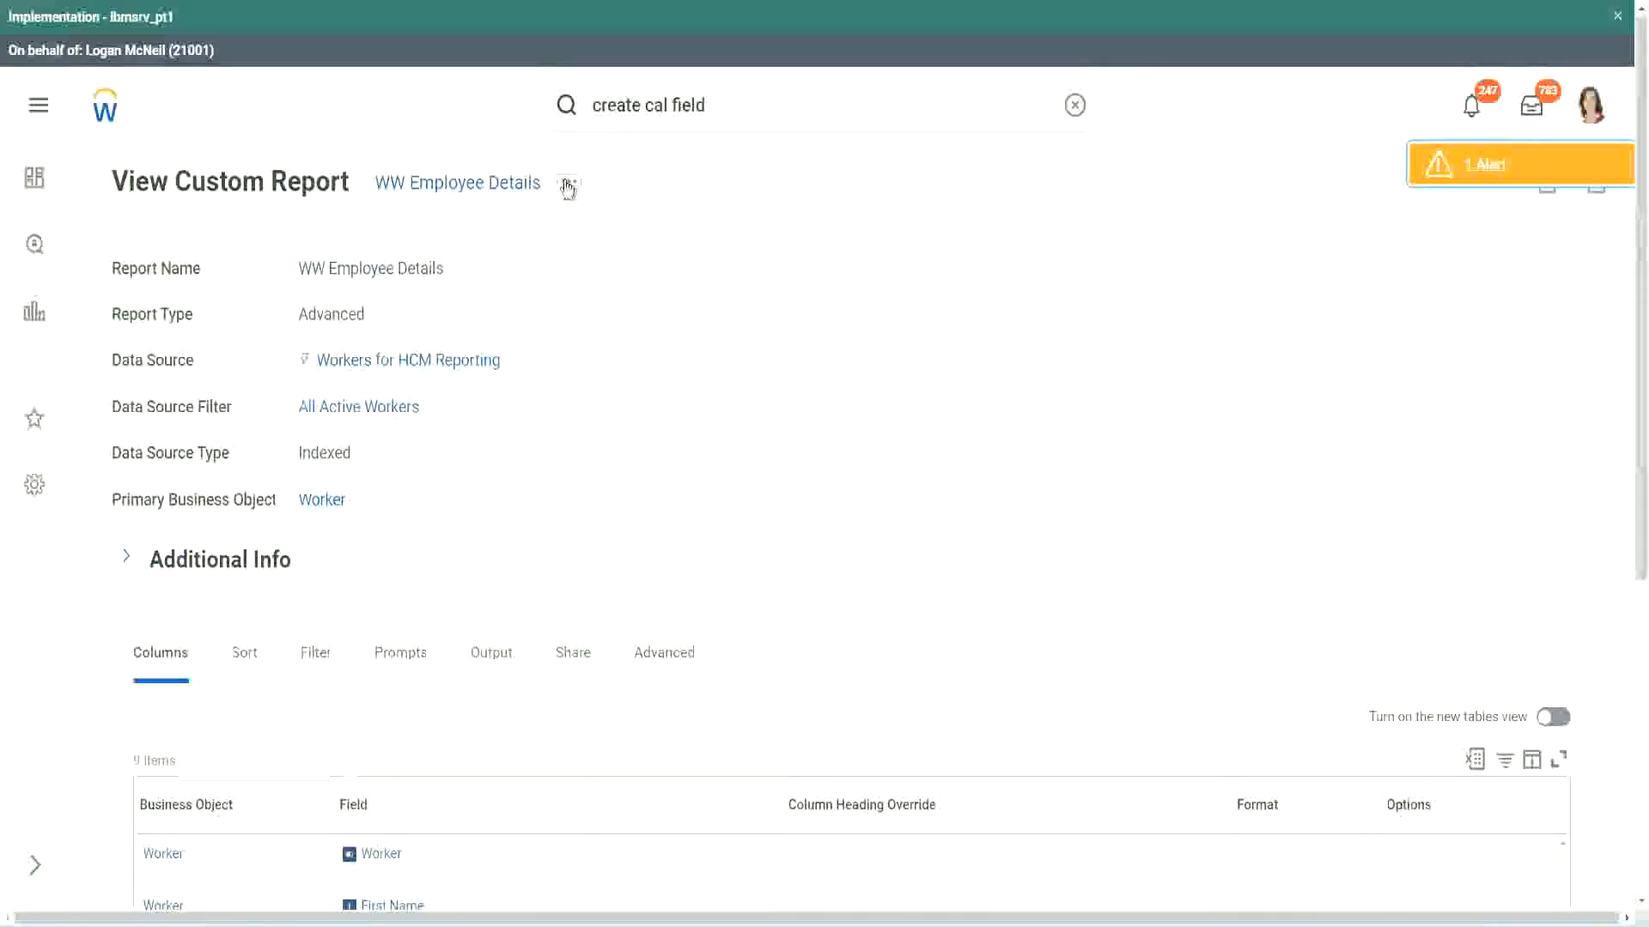
pyautogui.click(569, 185)
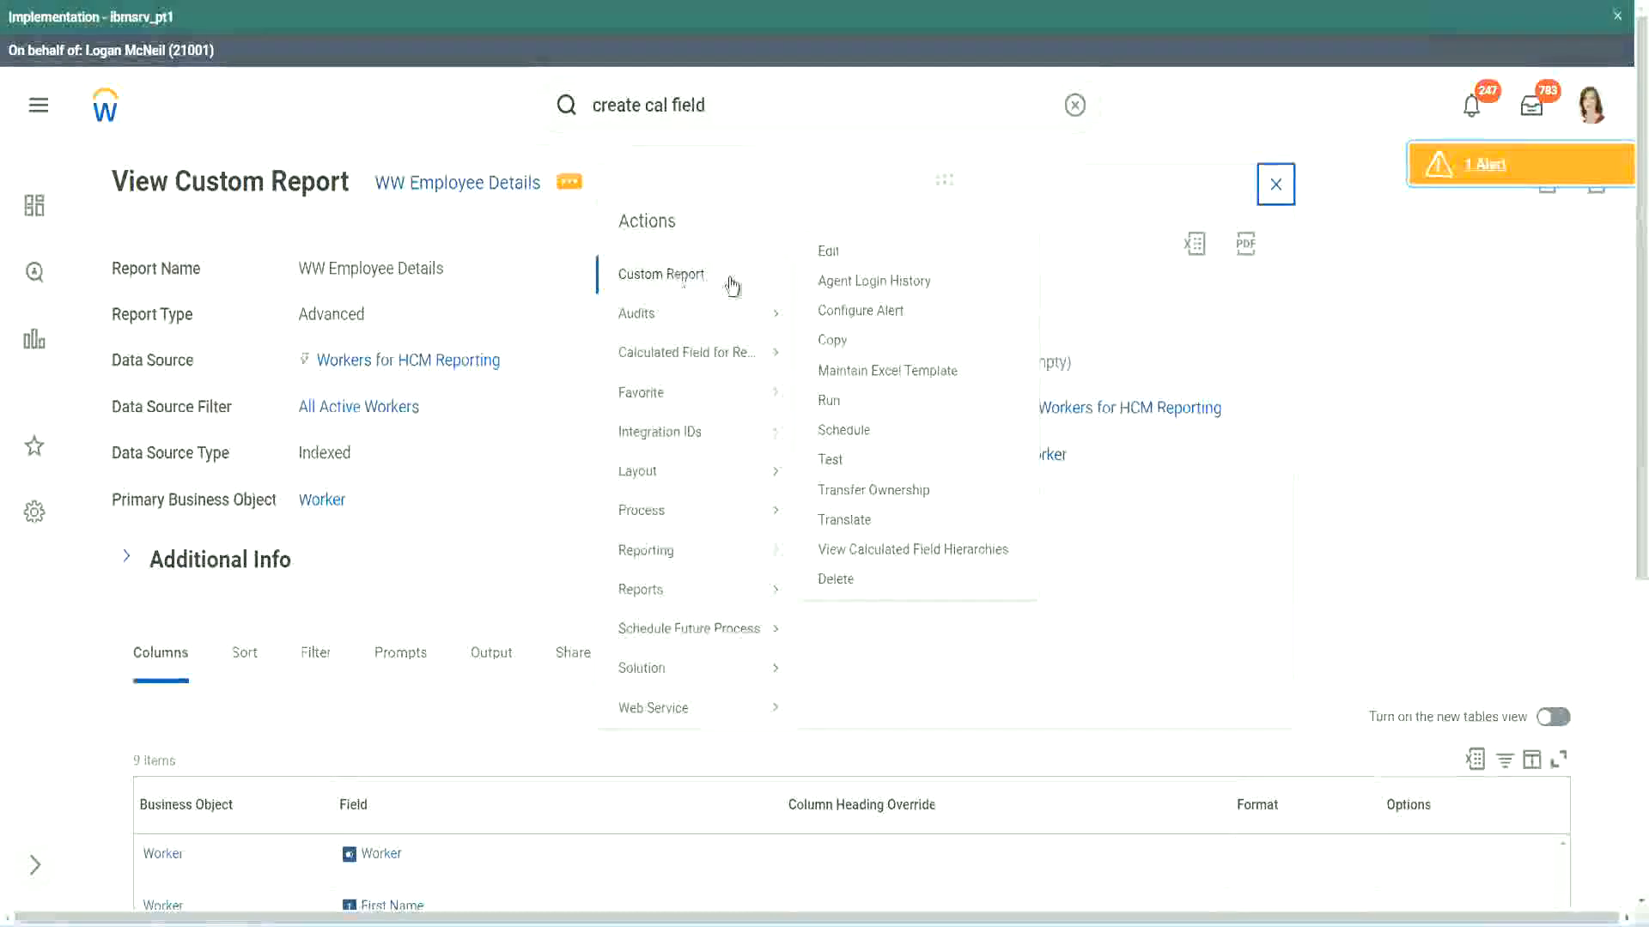
pyautogui.click(838, 252)
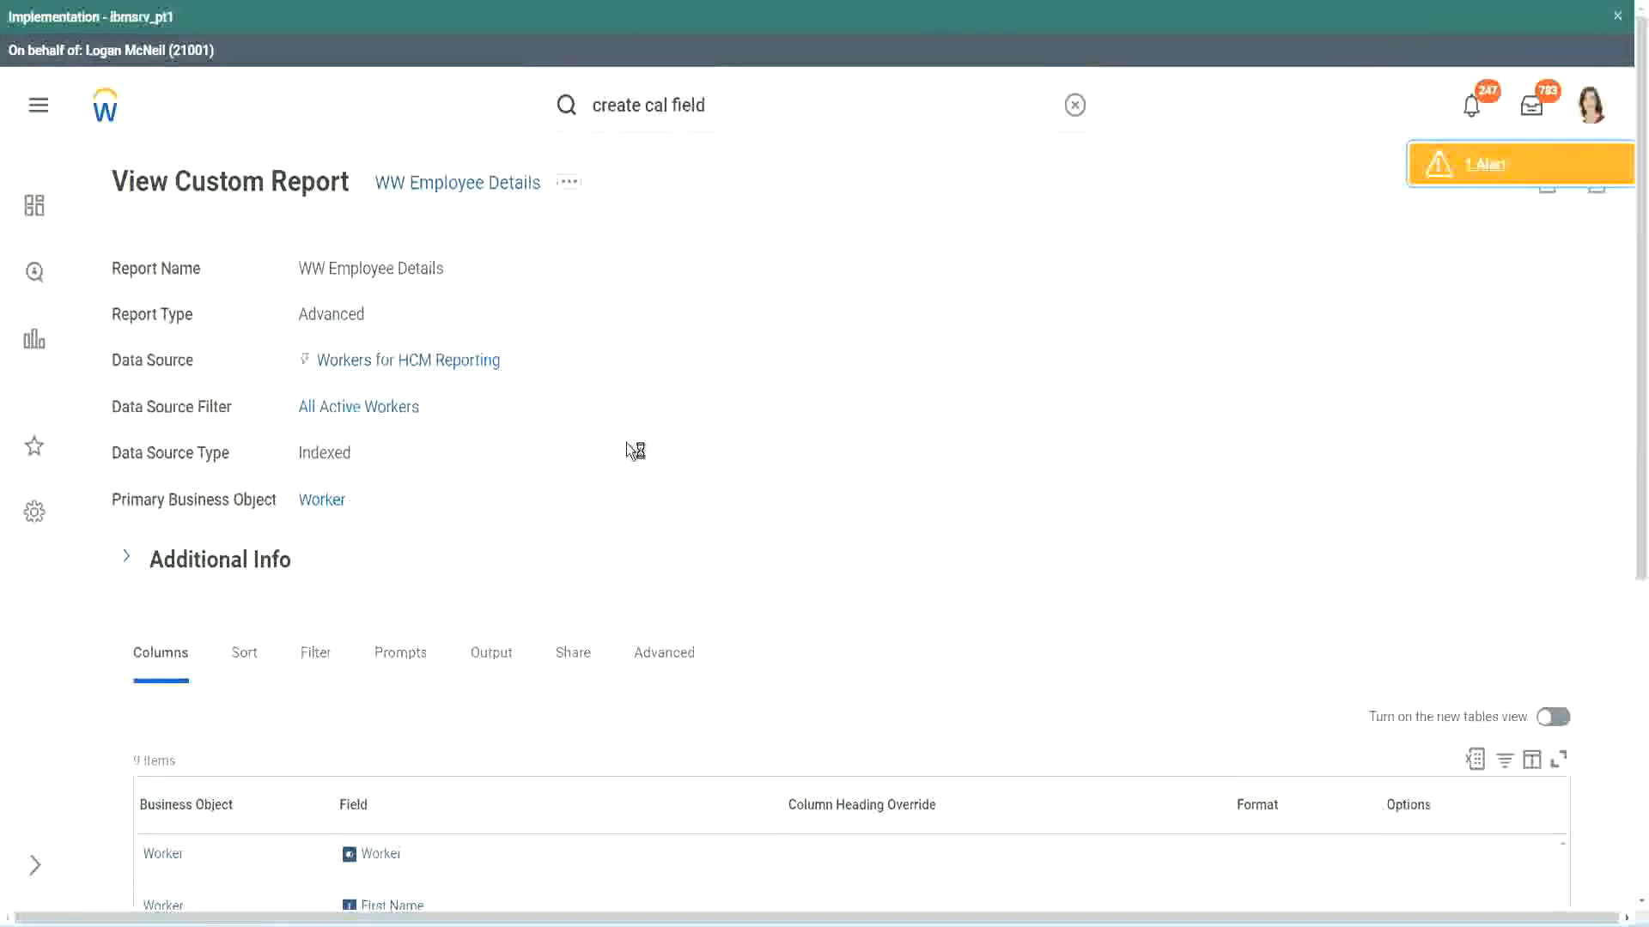
# Add a Worker column at the end of the report using the field CF-WW-LRB-Identify Experience Bands from years of Service.
pyautogui.scroll(-5, 627, 445)
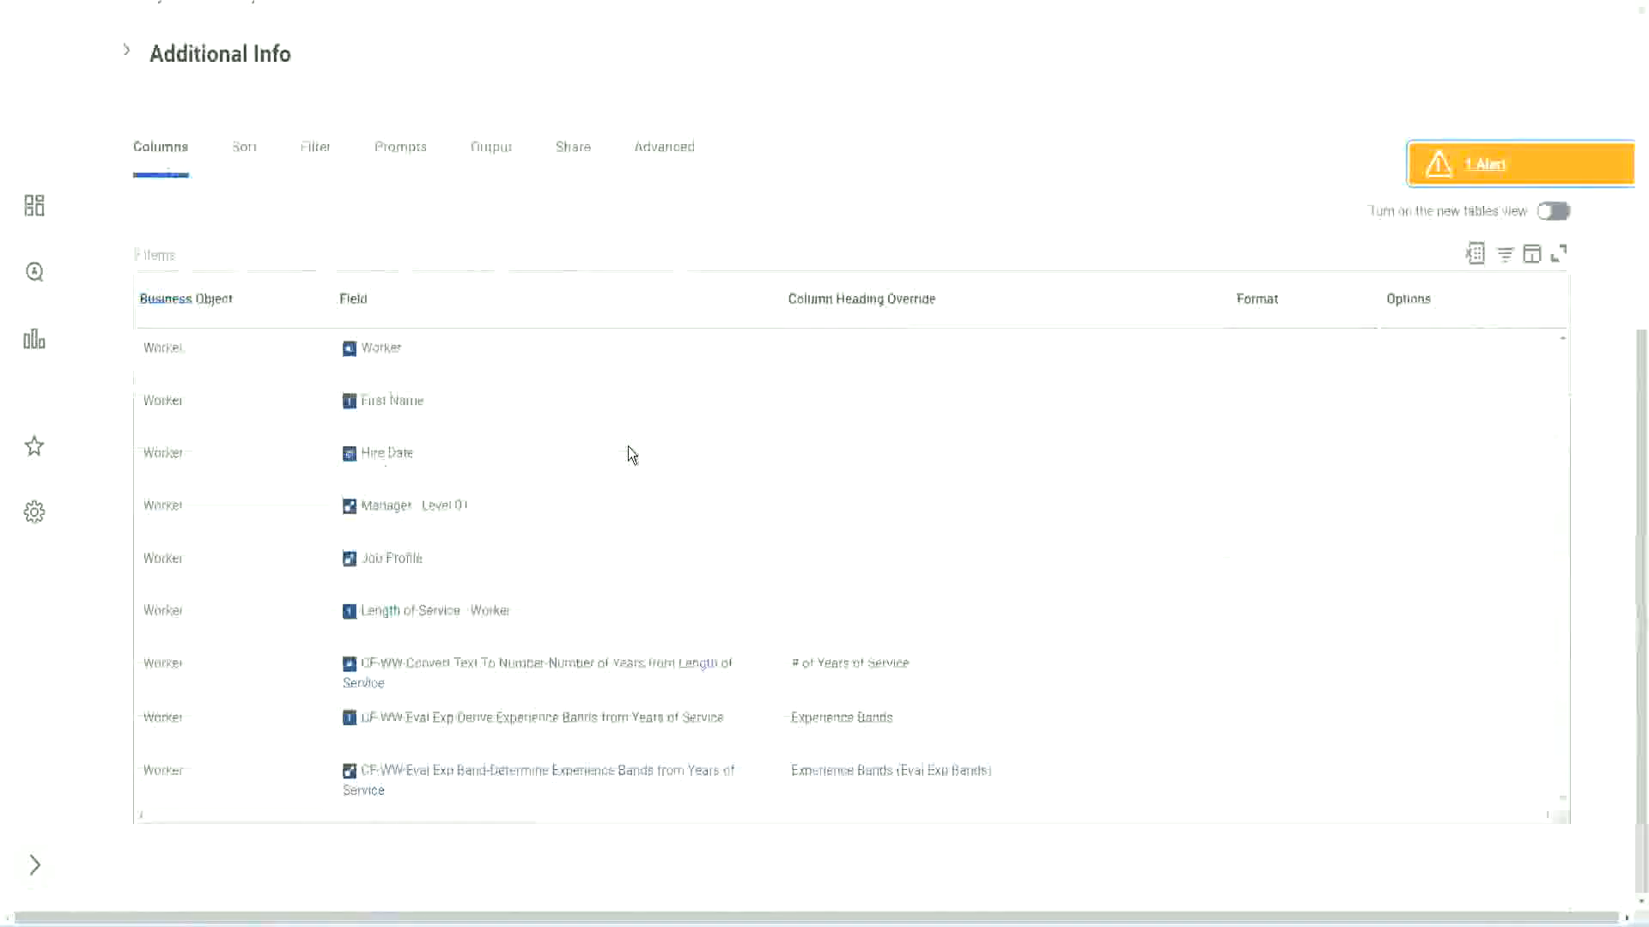
pyautogui.scroll(-8, 618, 479)
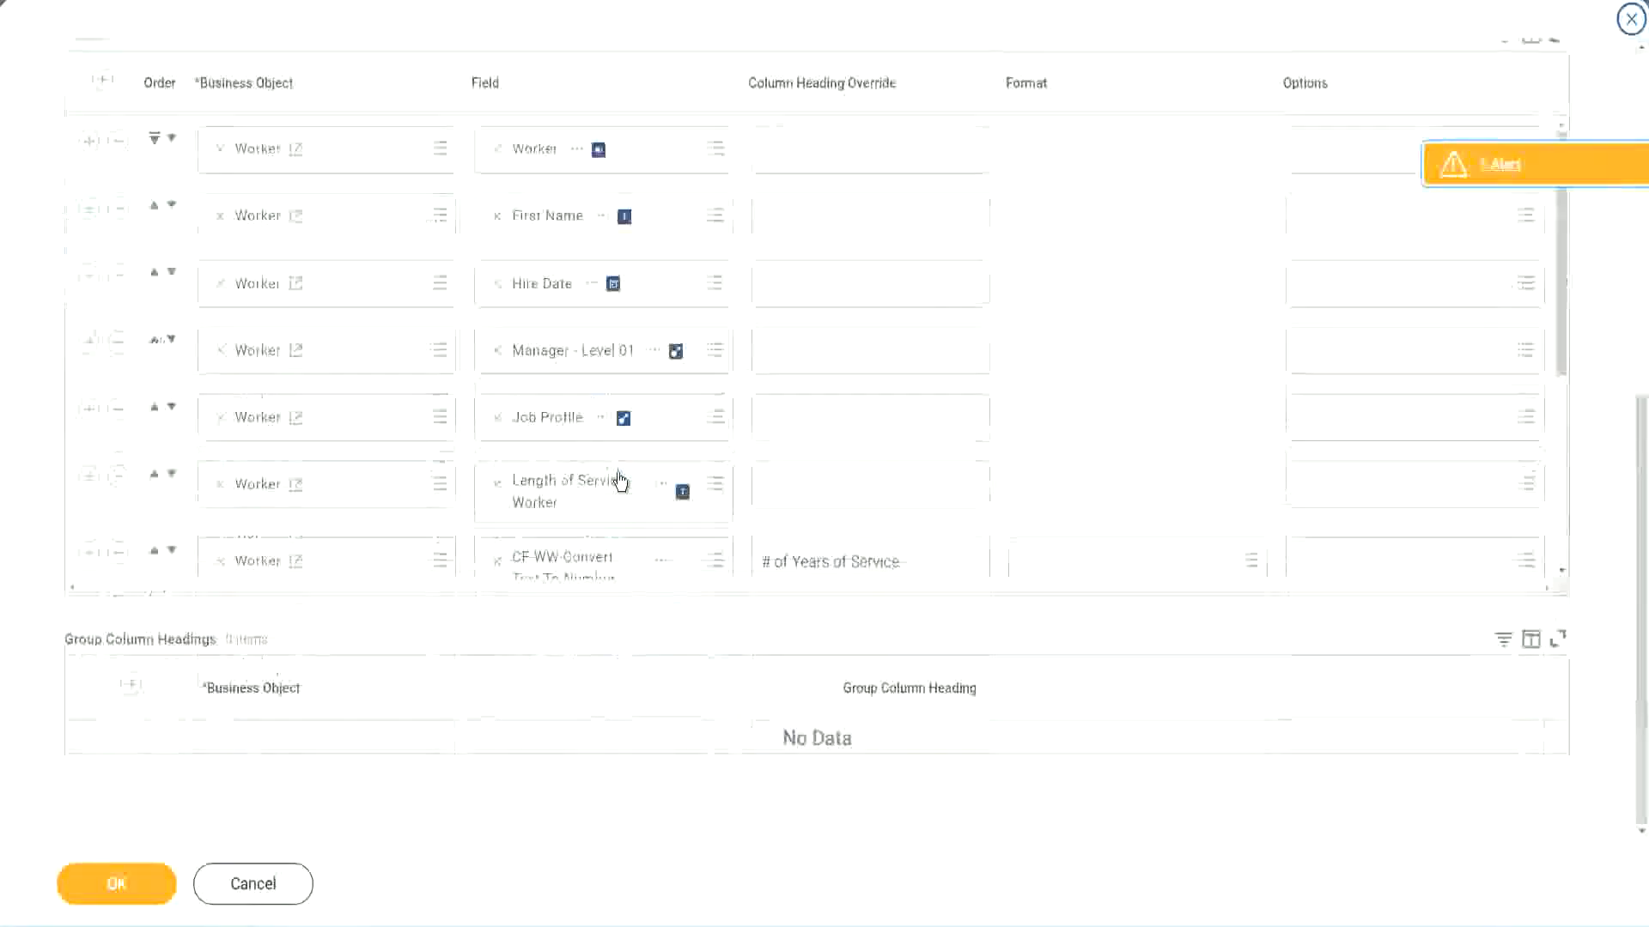
pyautogui.scroll(-4, 378, 496)
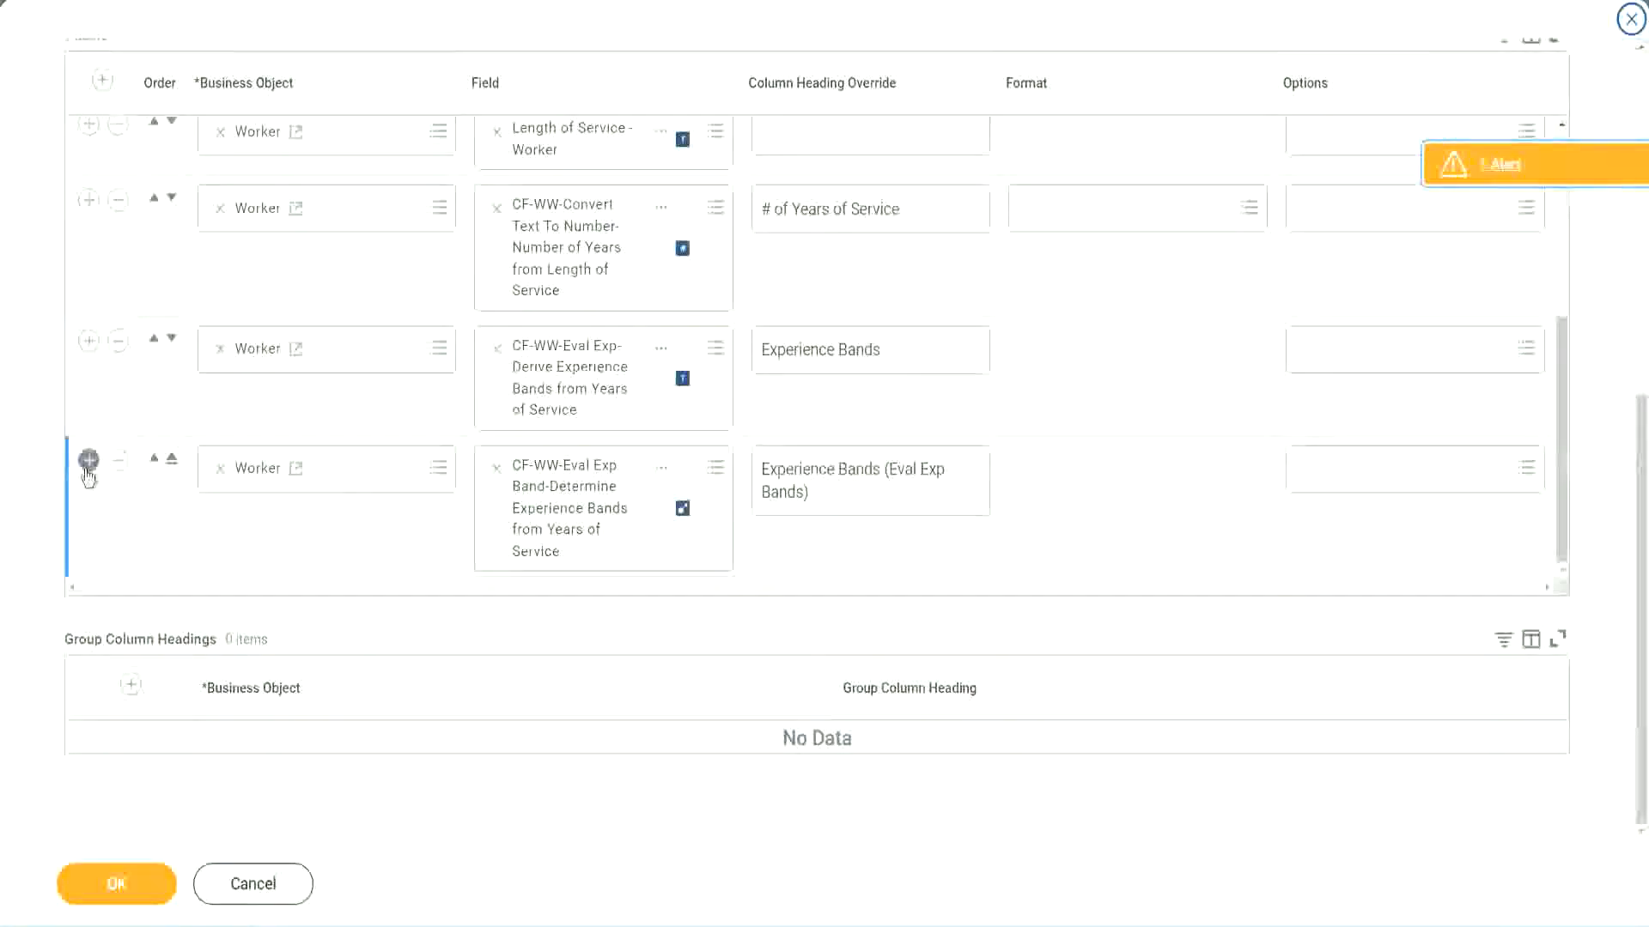
pyautogui.click(89, 464)
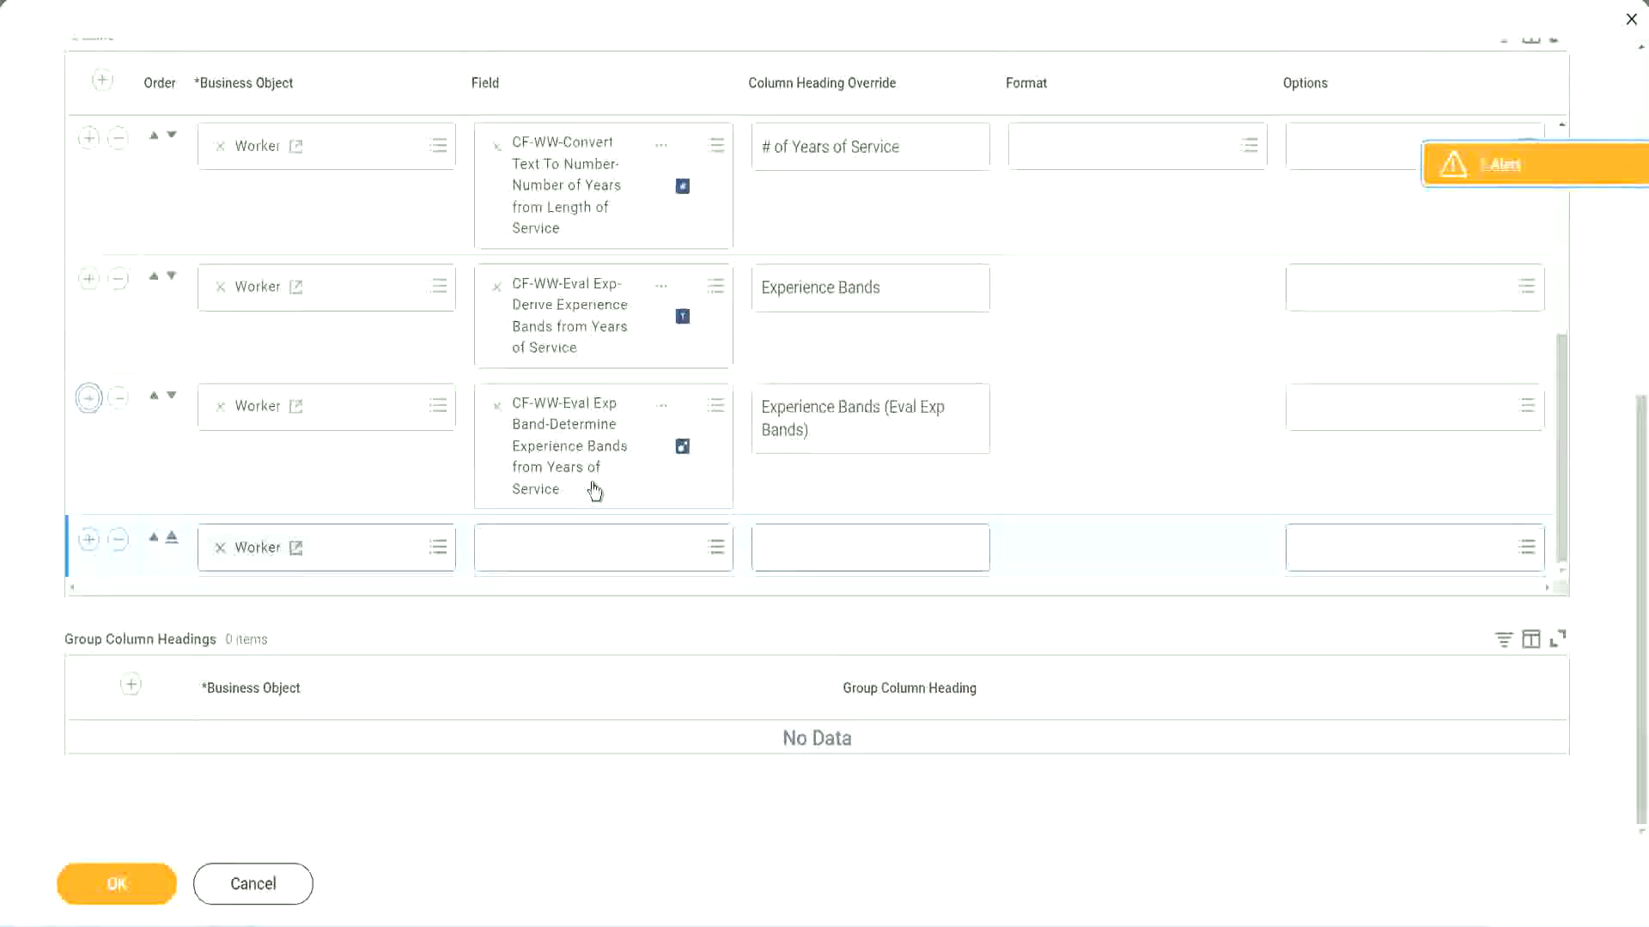
pyautogui.click(559, 548)
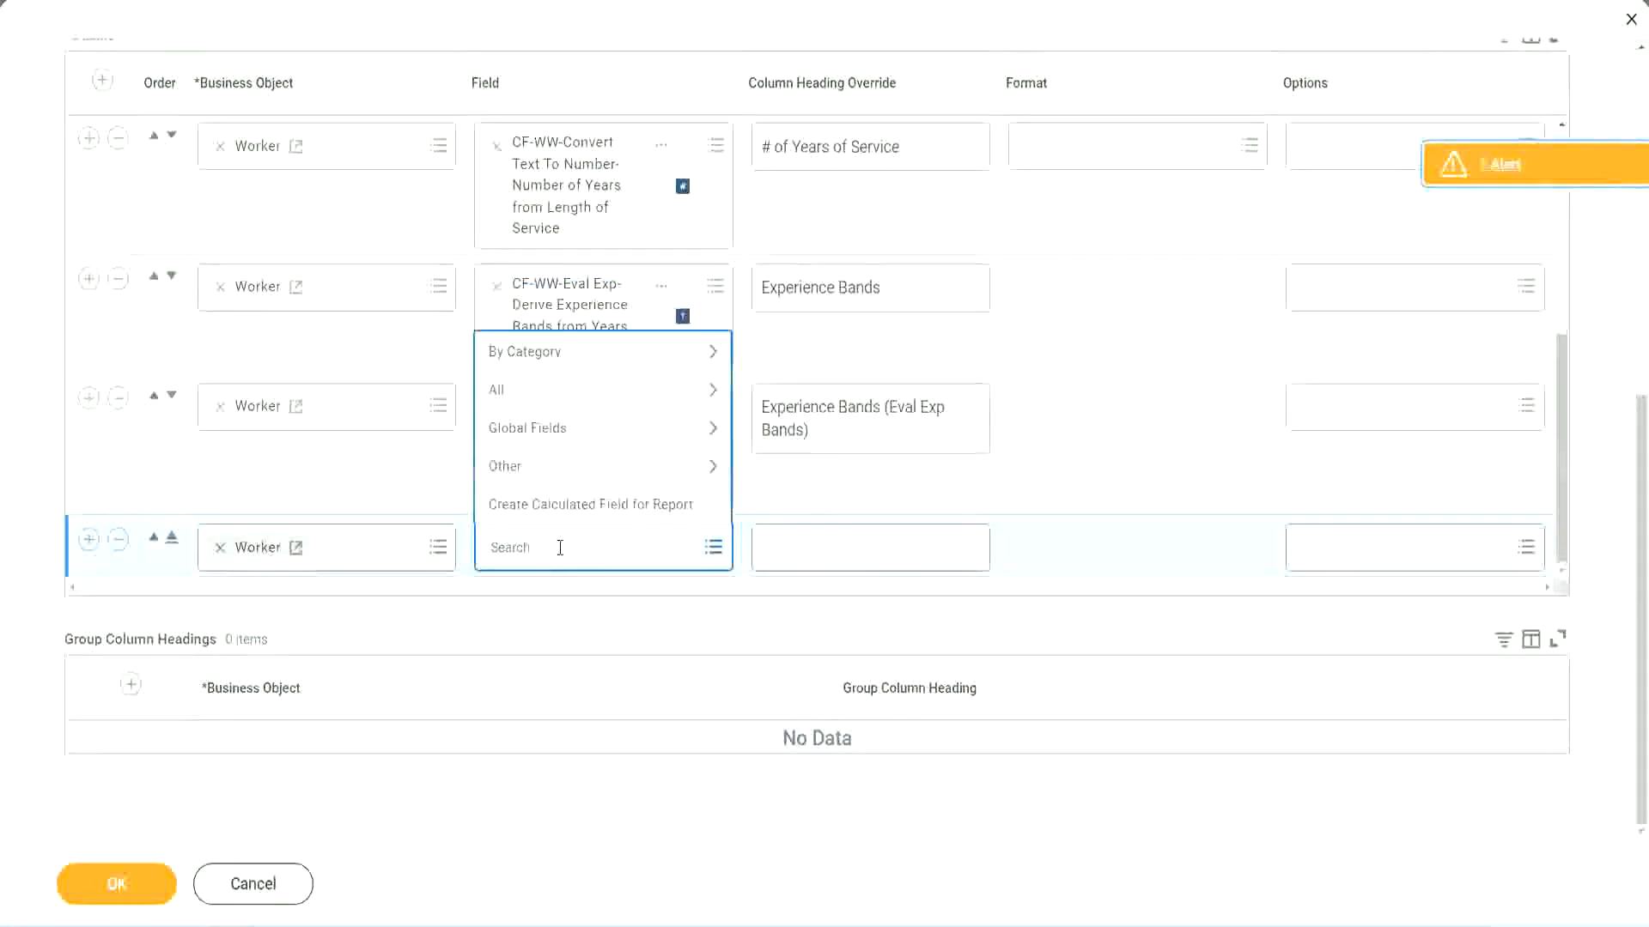
pyautogui.write('ience Bands from years of Service')
pyautogui.press('Return')
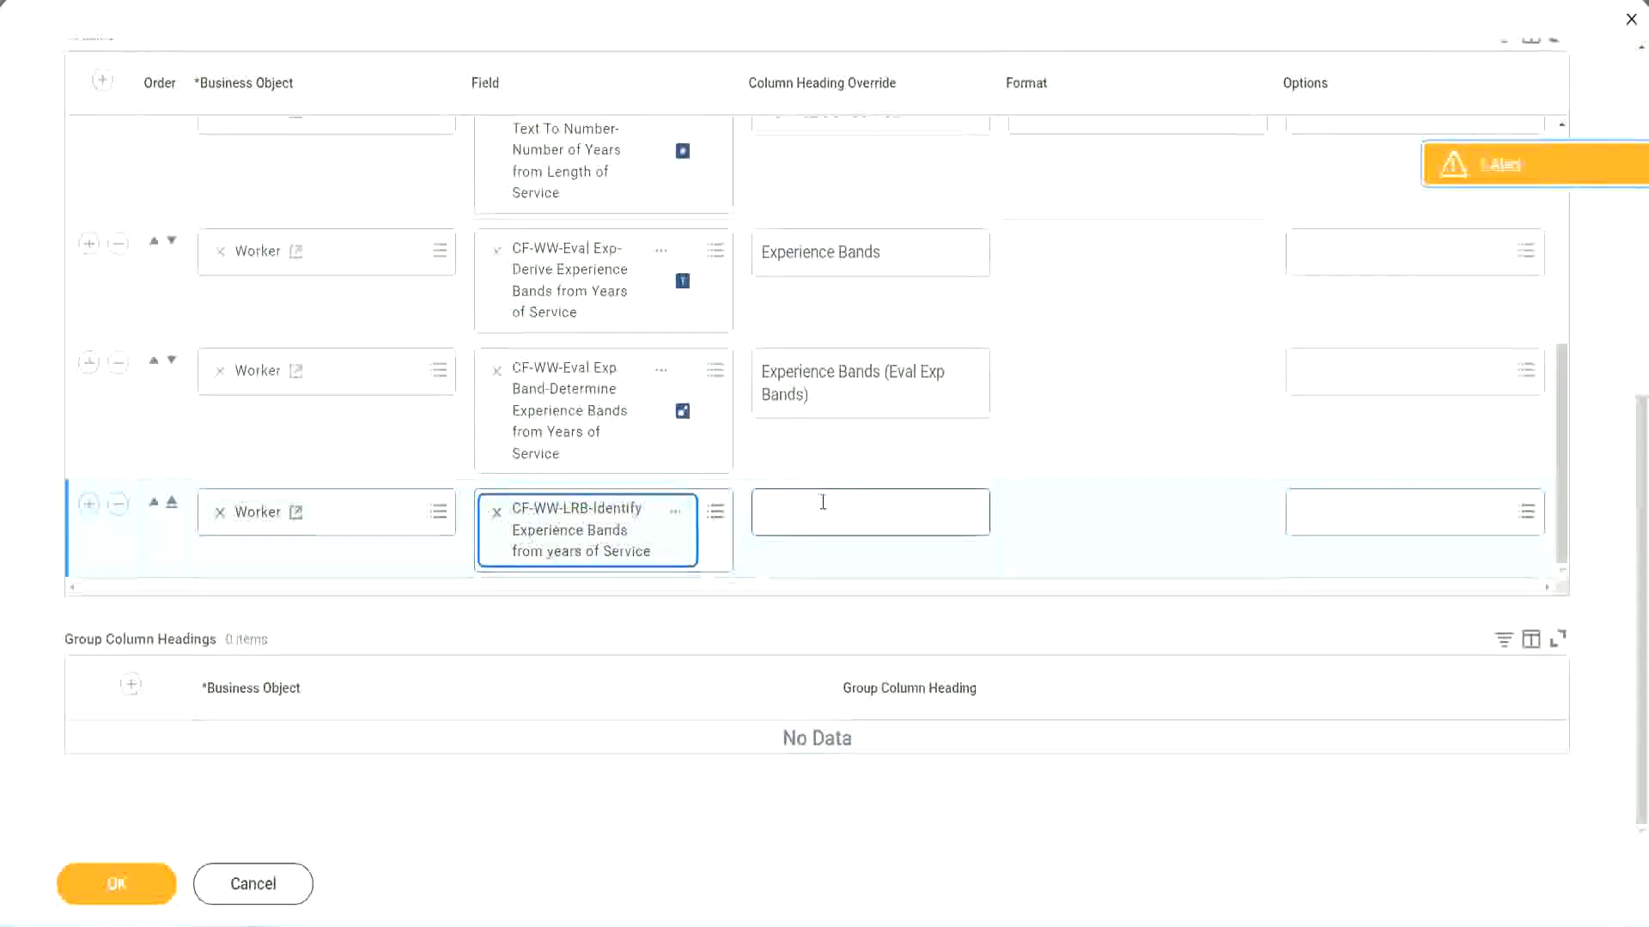
# Override the new lookup range band column's heading with "Experience Bands (LRB)".
pyautogui.click(822, 502)
pyautogui.write('Ex')
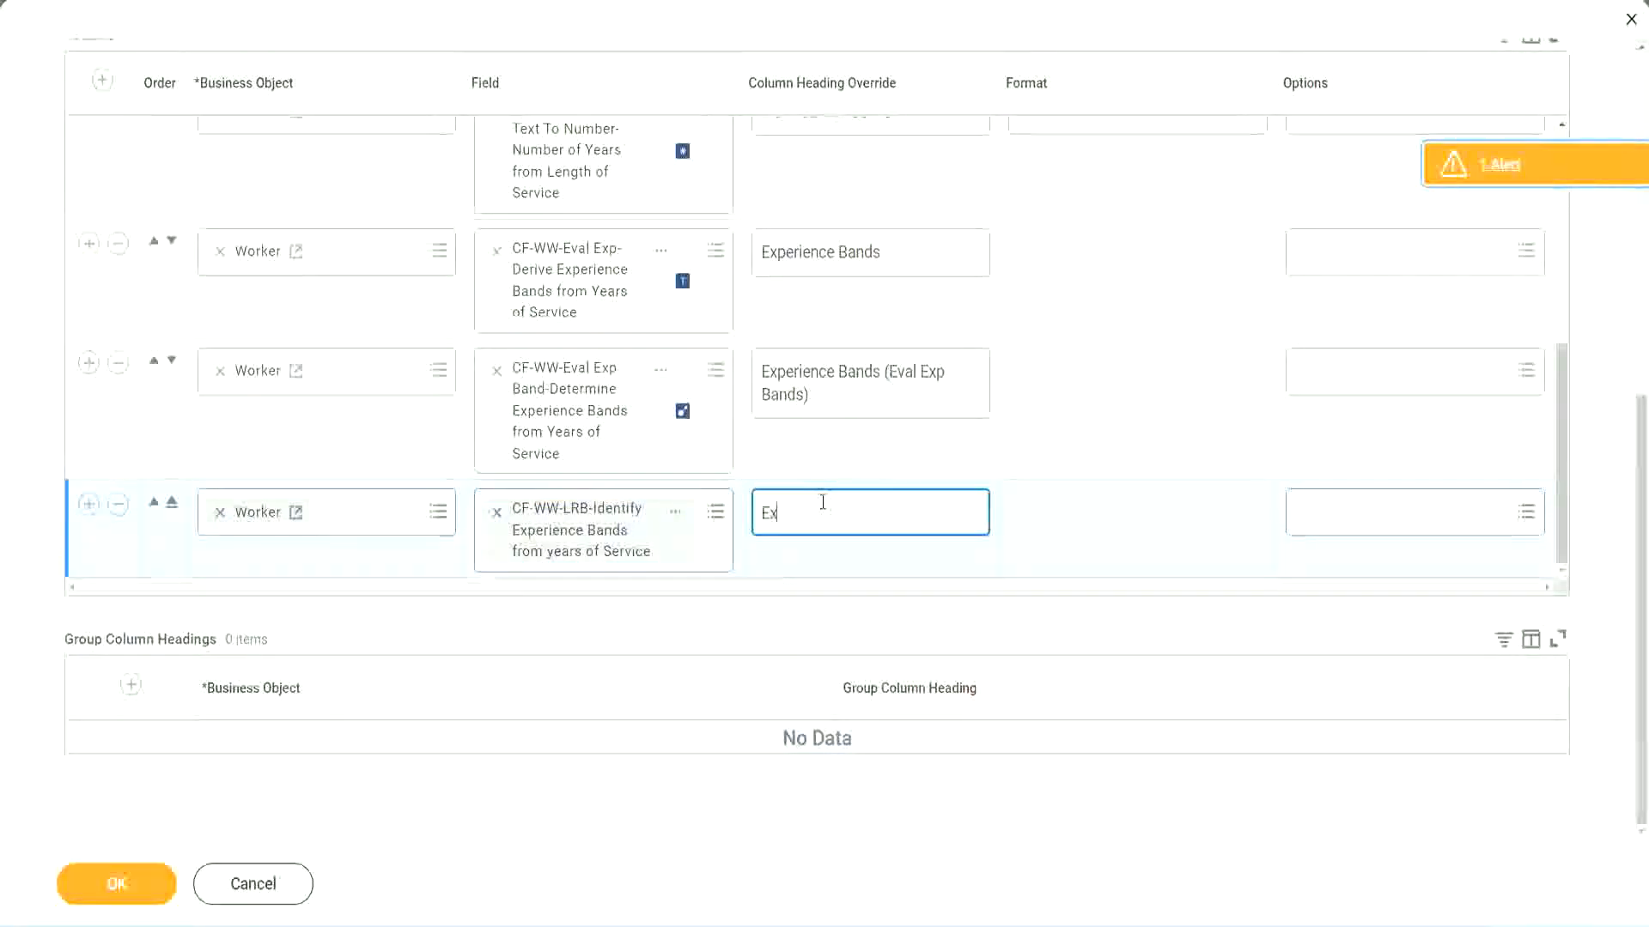
pyautogui.write('perienc')
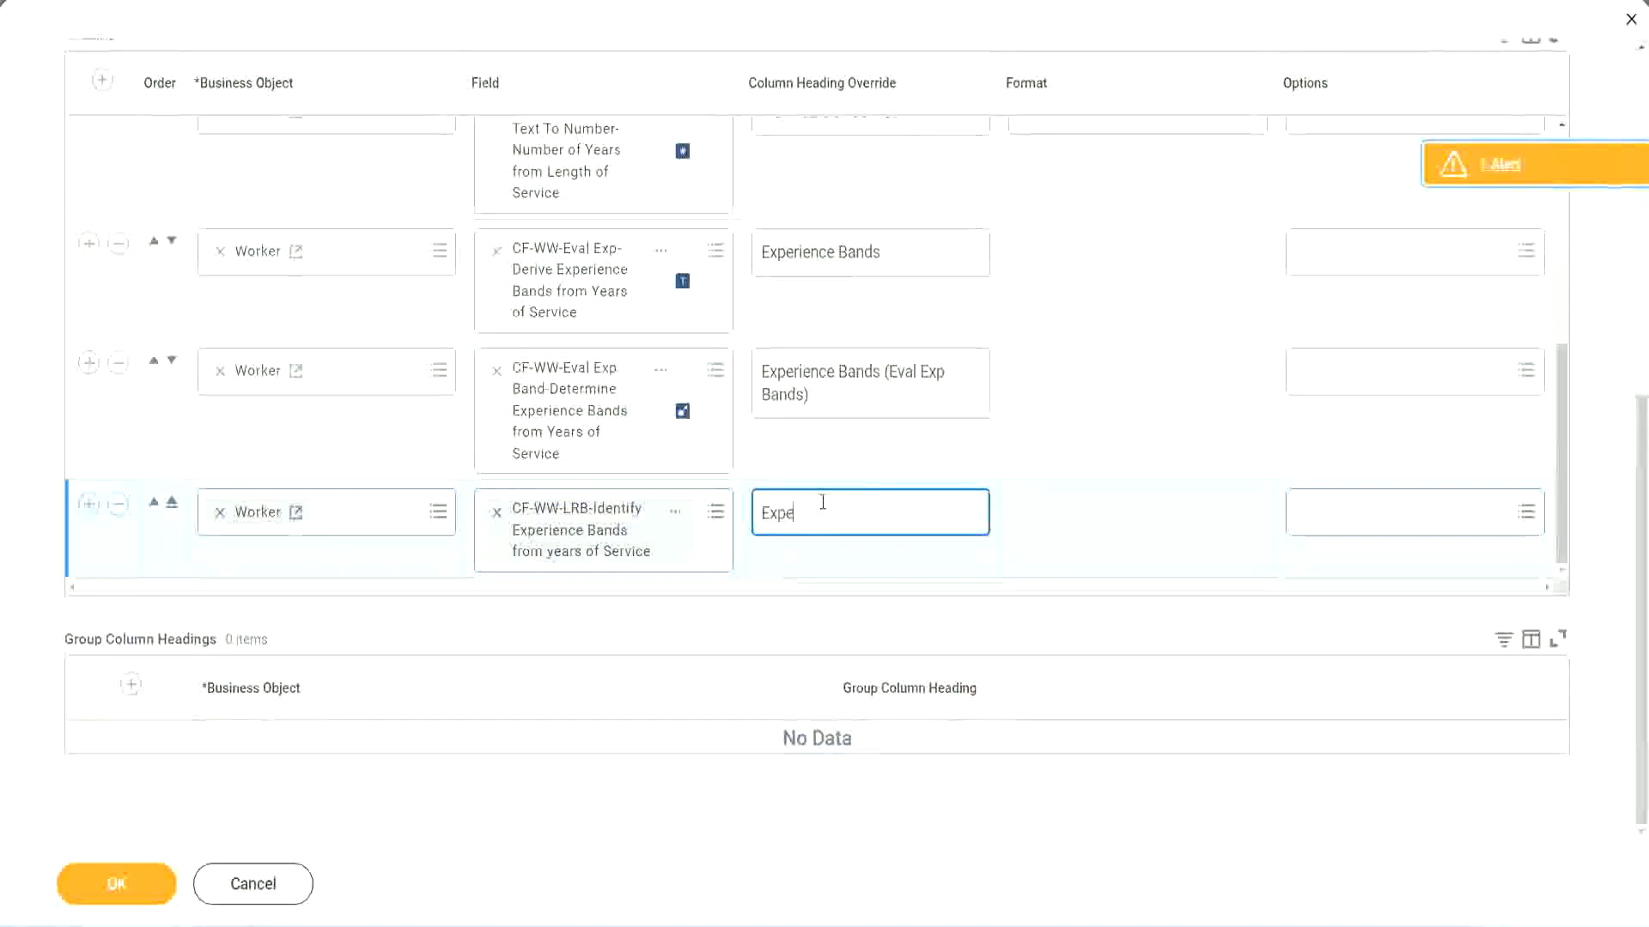
pyautogui.press('BackSpace')
pyautogui.press('BackSpace')
pyautogui.press('BackSpace')
pyautogui.press('BackSpace')
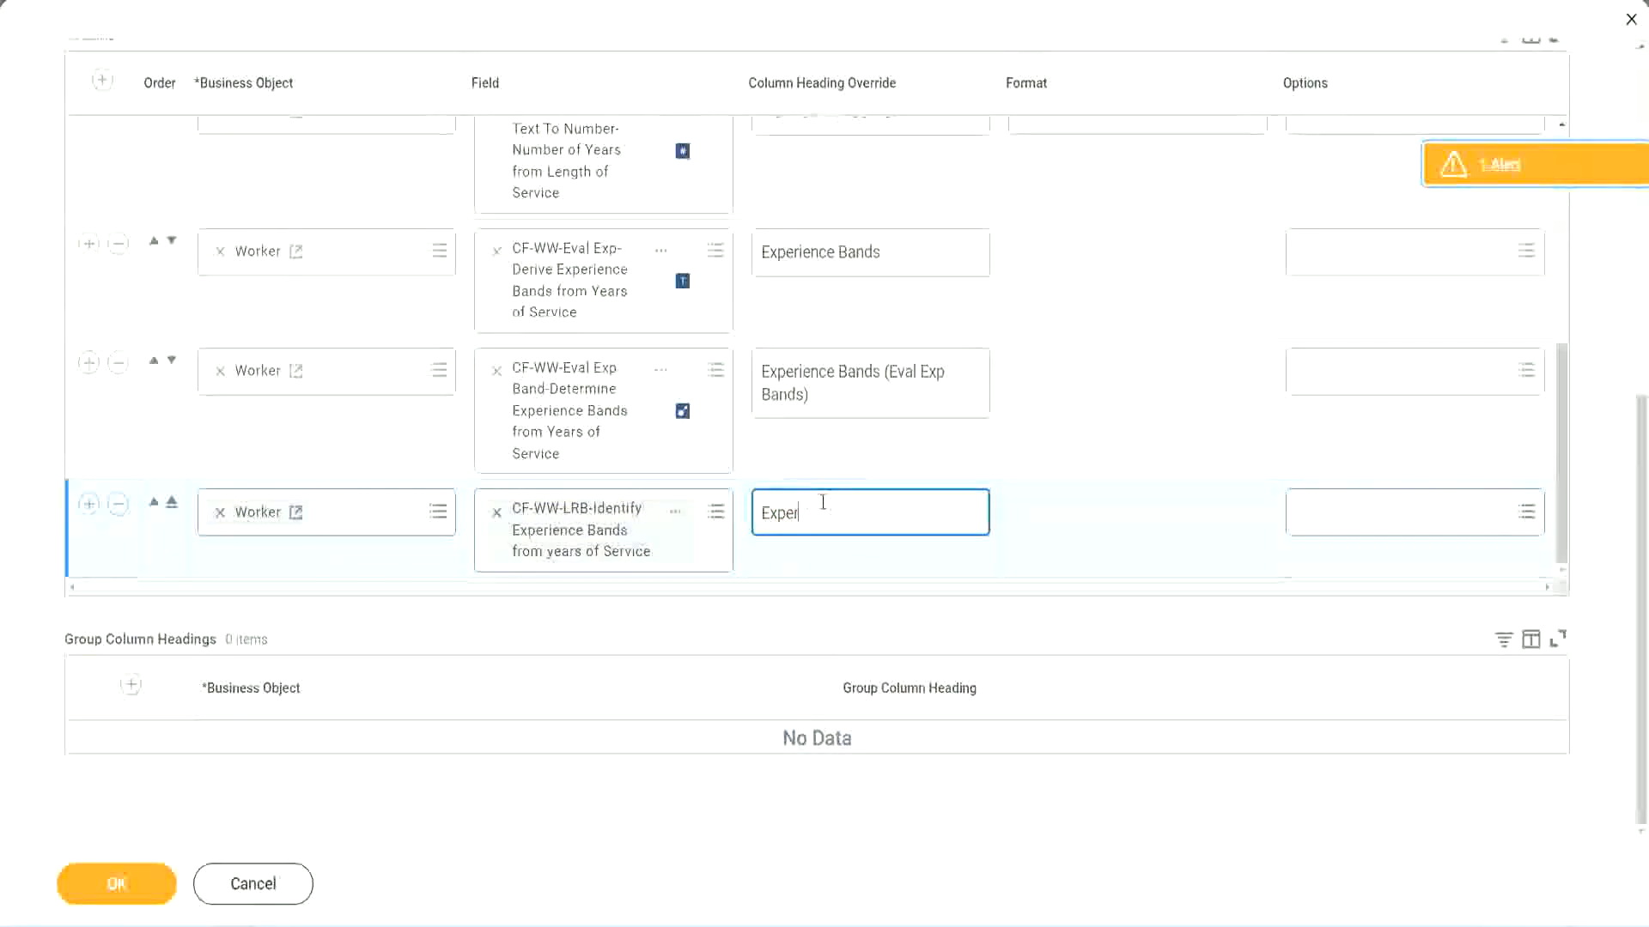
pyautogui.write('ience Bands (LRB)')
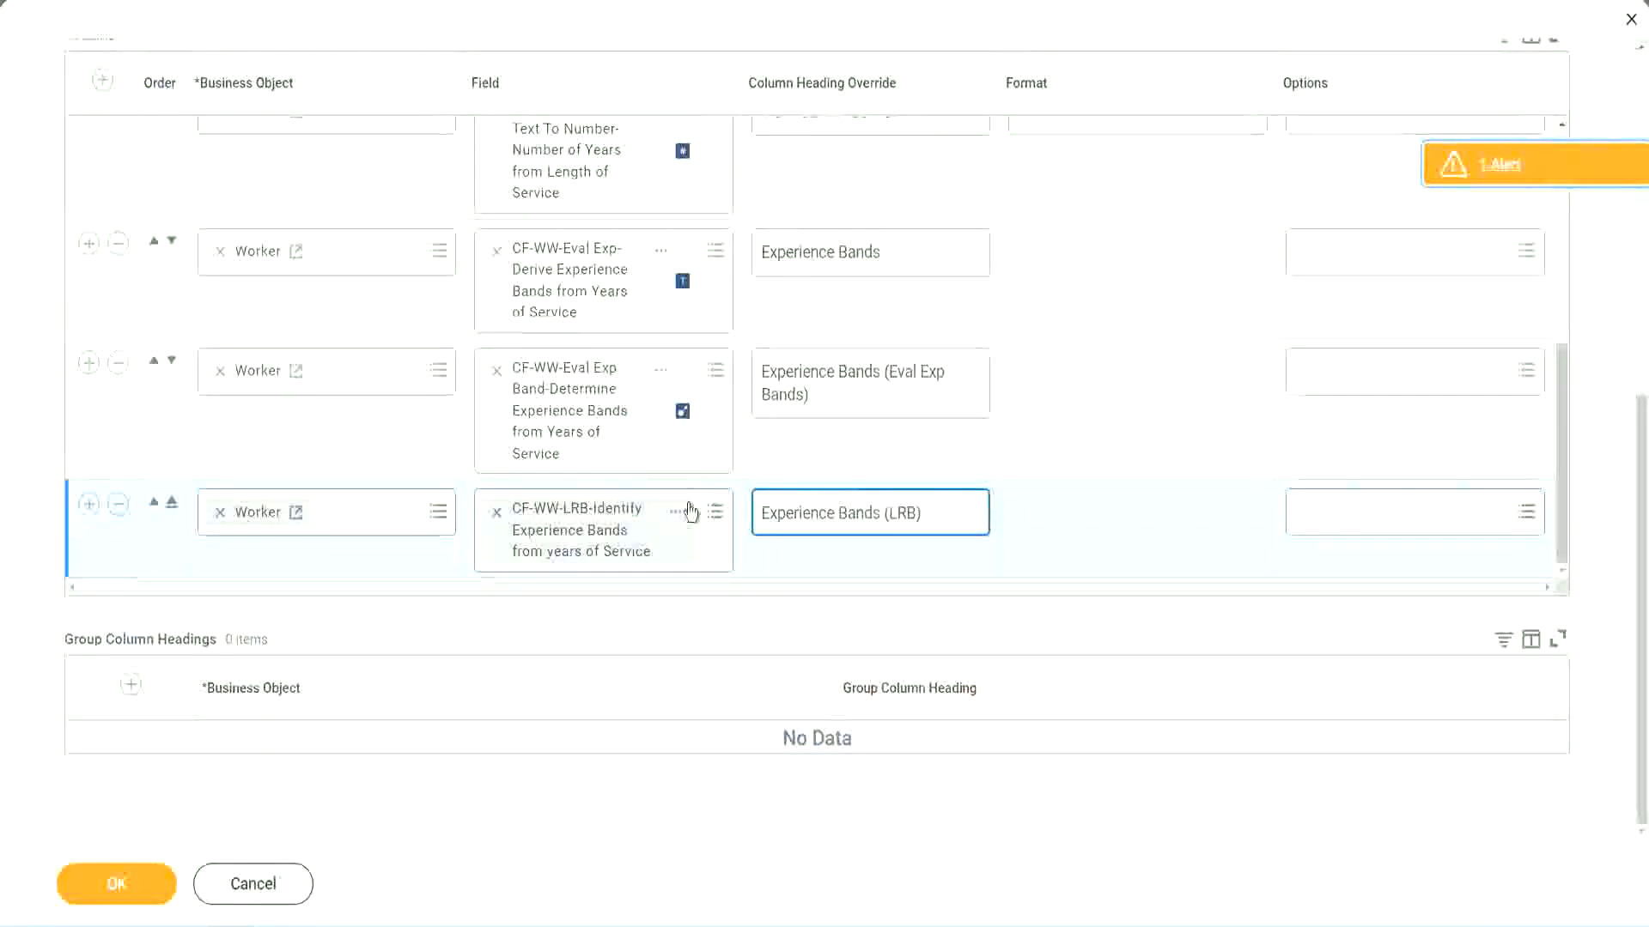
# Save the report changes and run the report with all worker type prompts left blank.
pyautogui.click(125, 889)
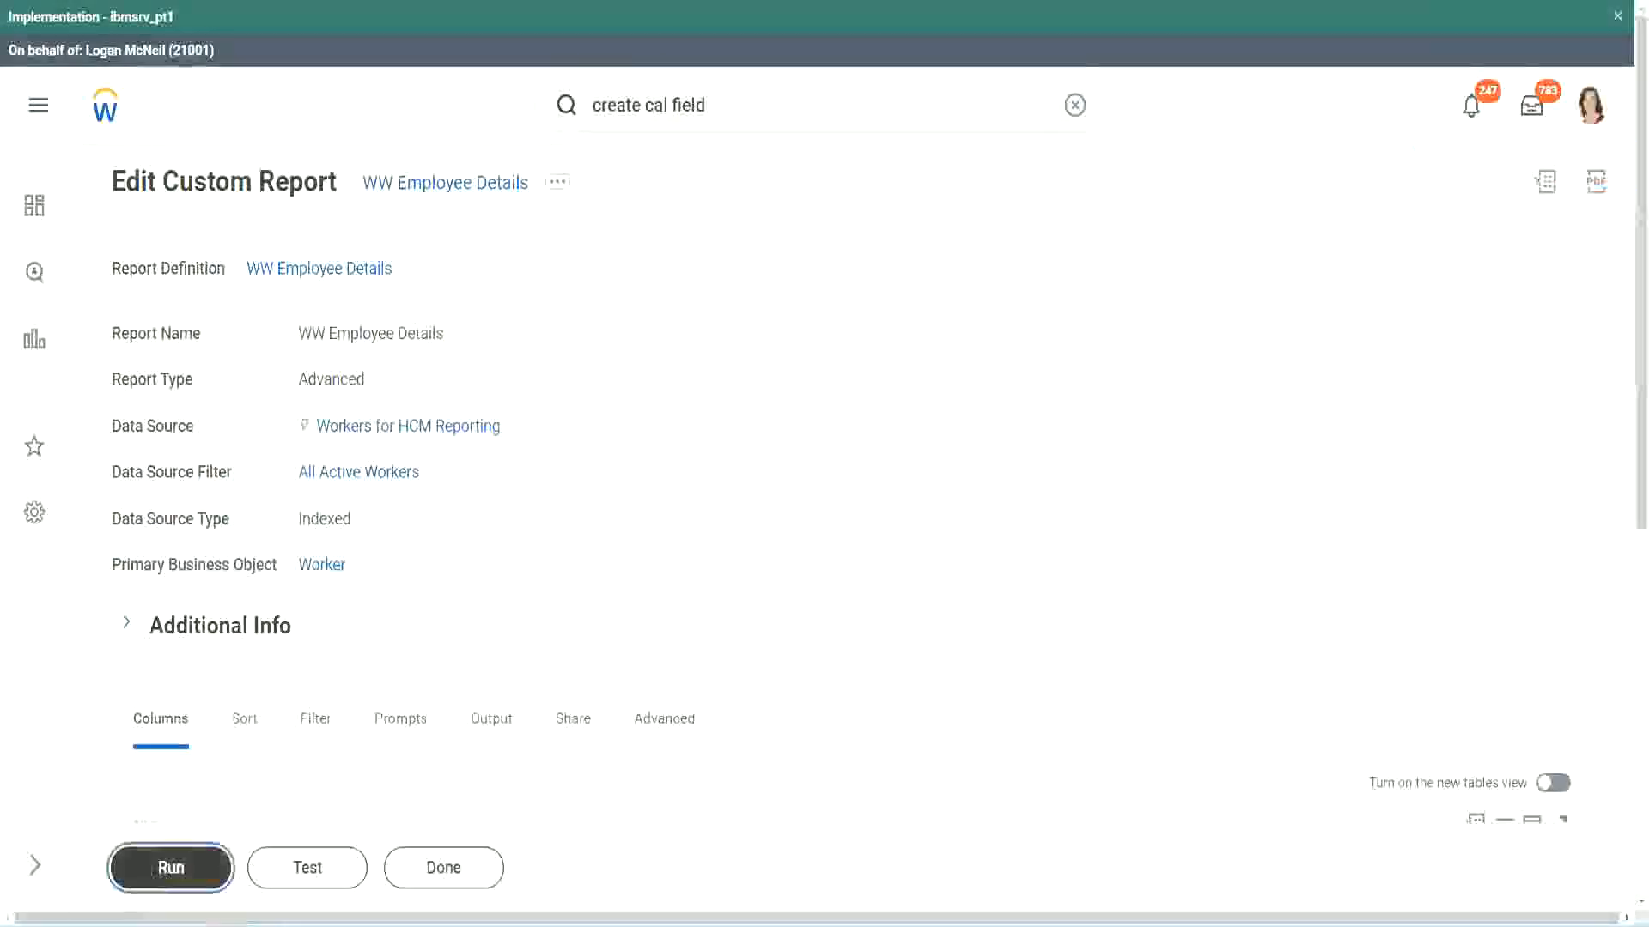
pyautogui.click(163, 869)
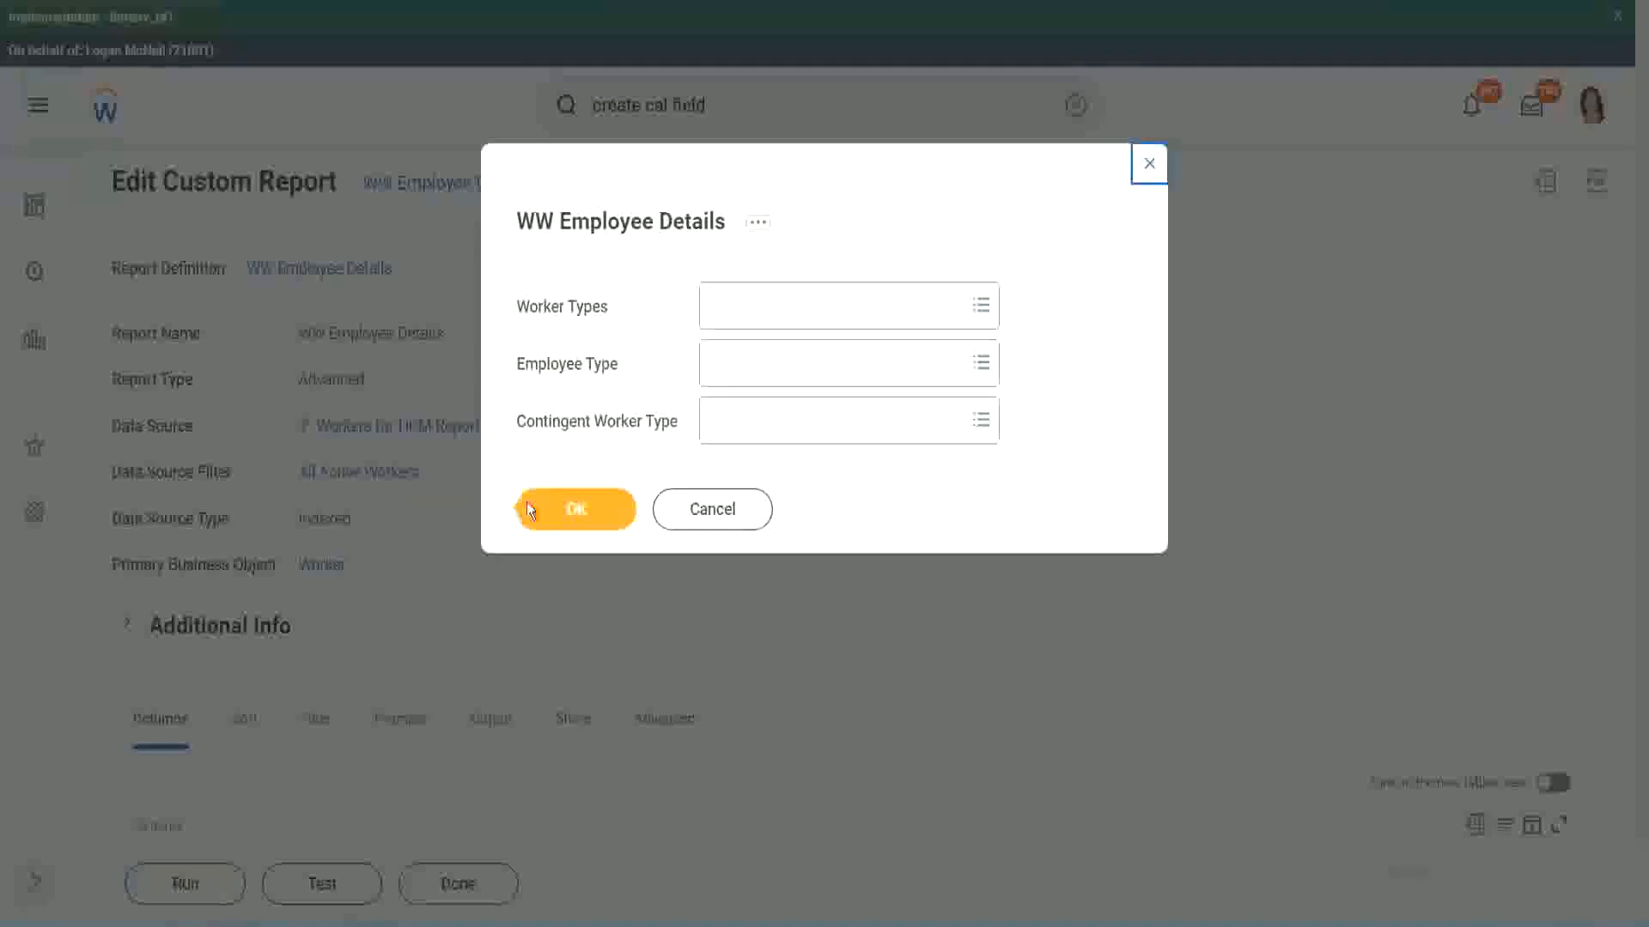
pyautogui.click(585, 513)
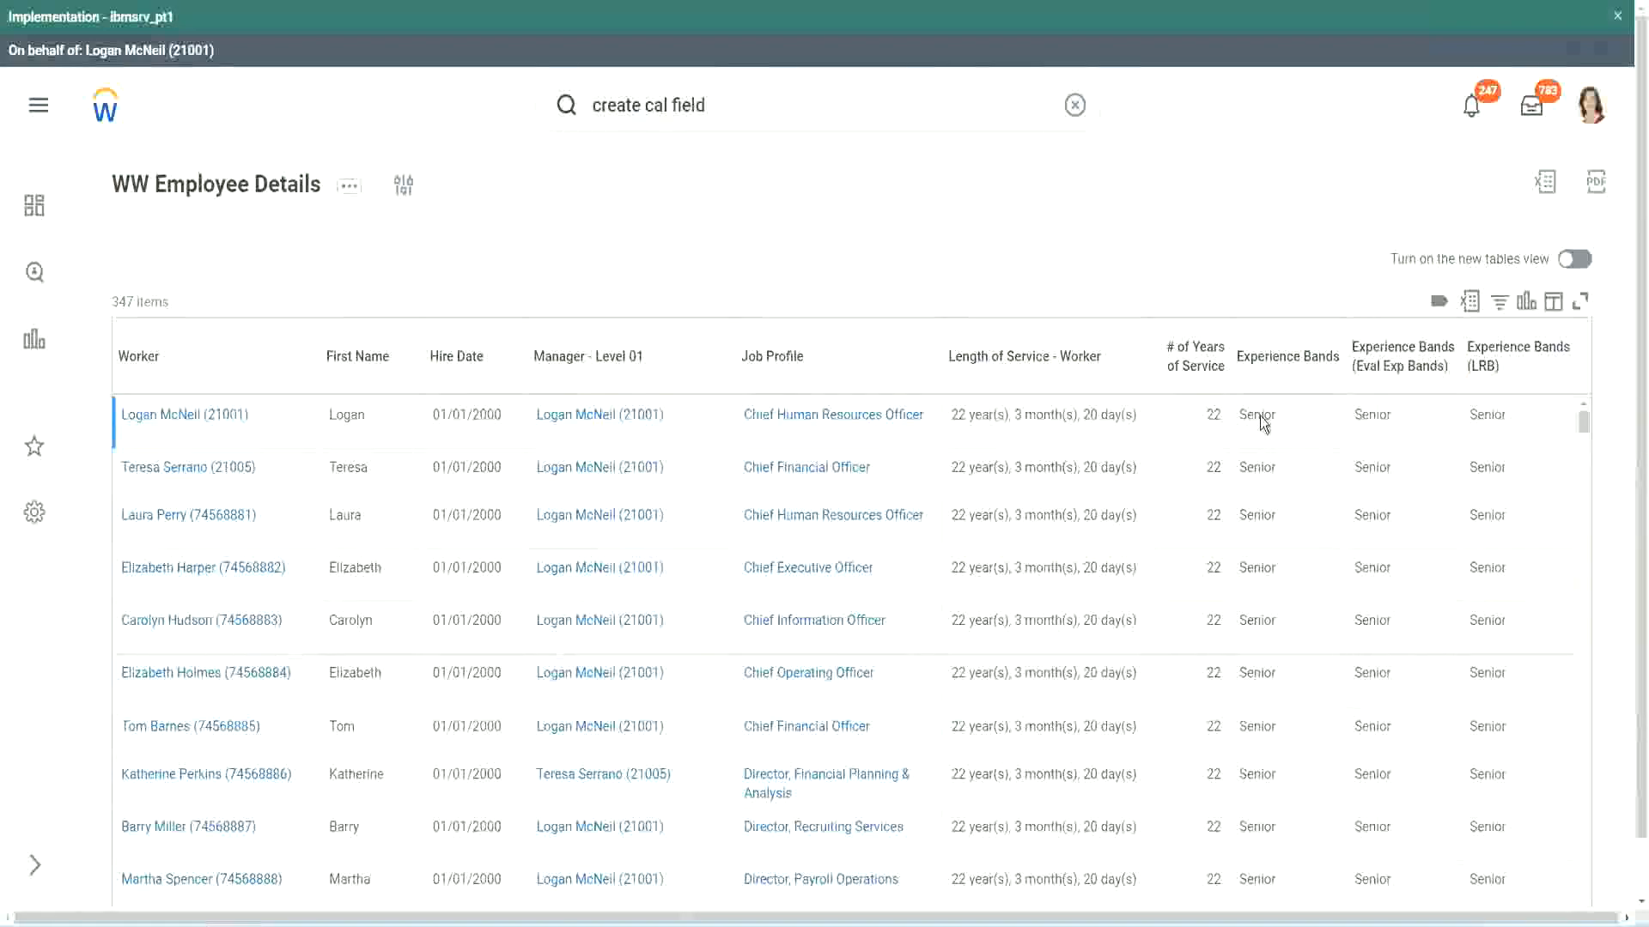
# Compare the values in the three Experience Bands columns across the workers in the report output.
pyautogui.doubleClick(1262, 416)
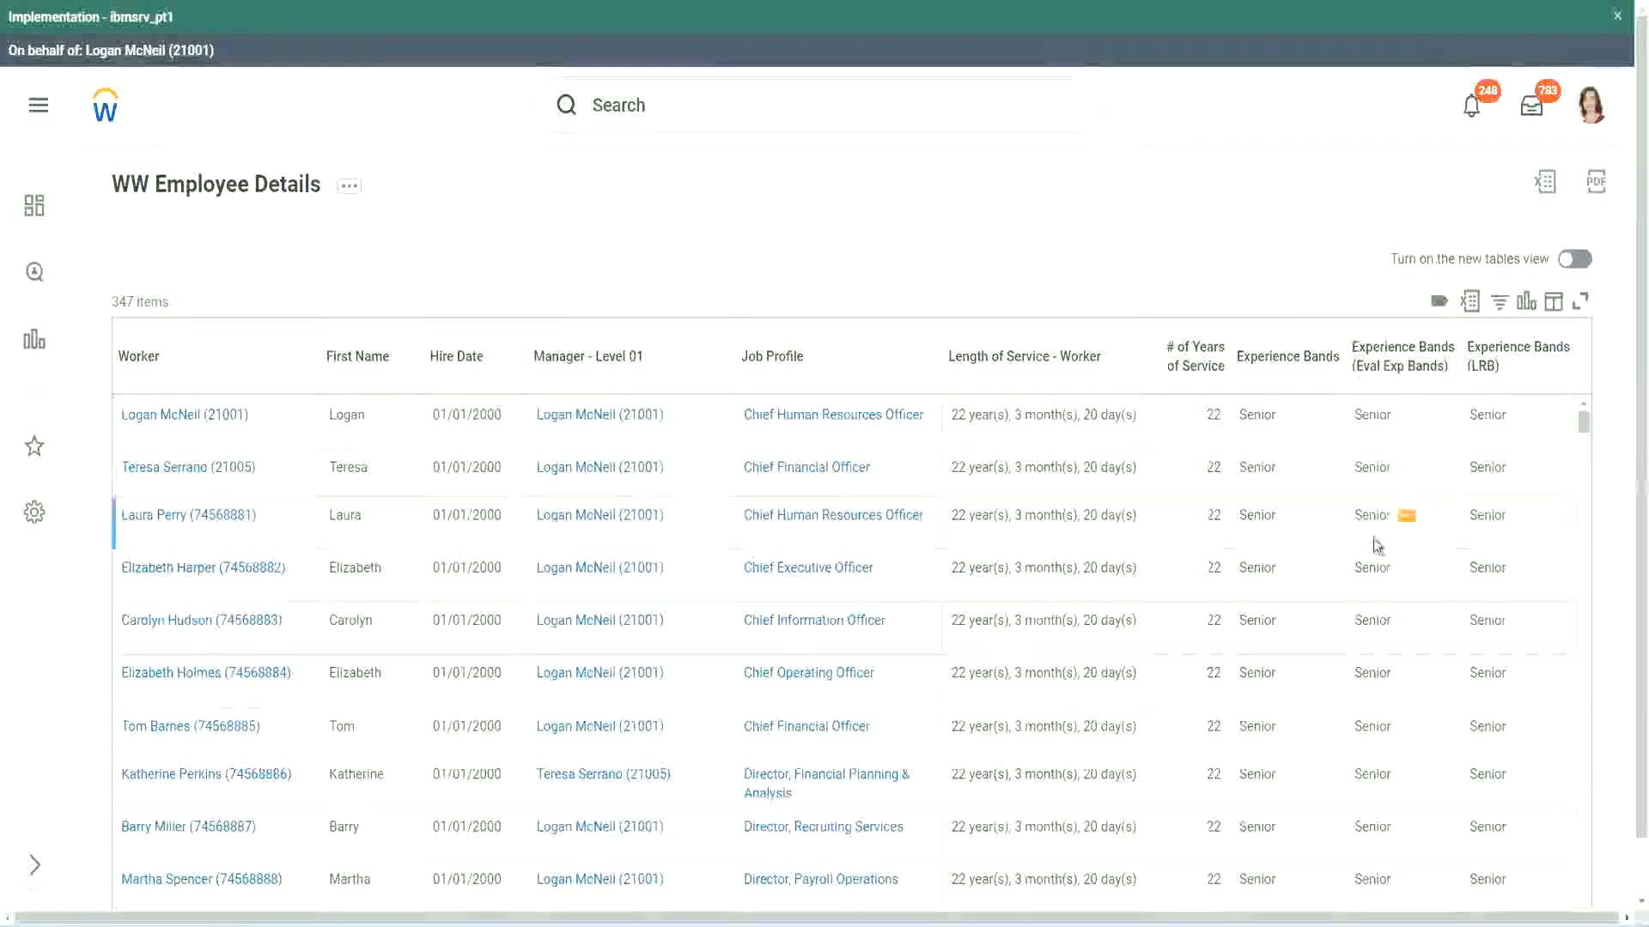
pyautogui.scroll(-5, 1372, 539)
pyautogui.scroll(-4, 1365, 567)
pyautogui.scroll(-3, 1369, 589)
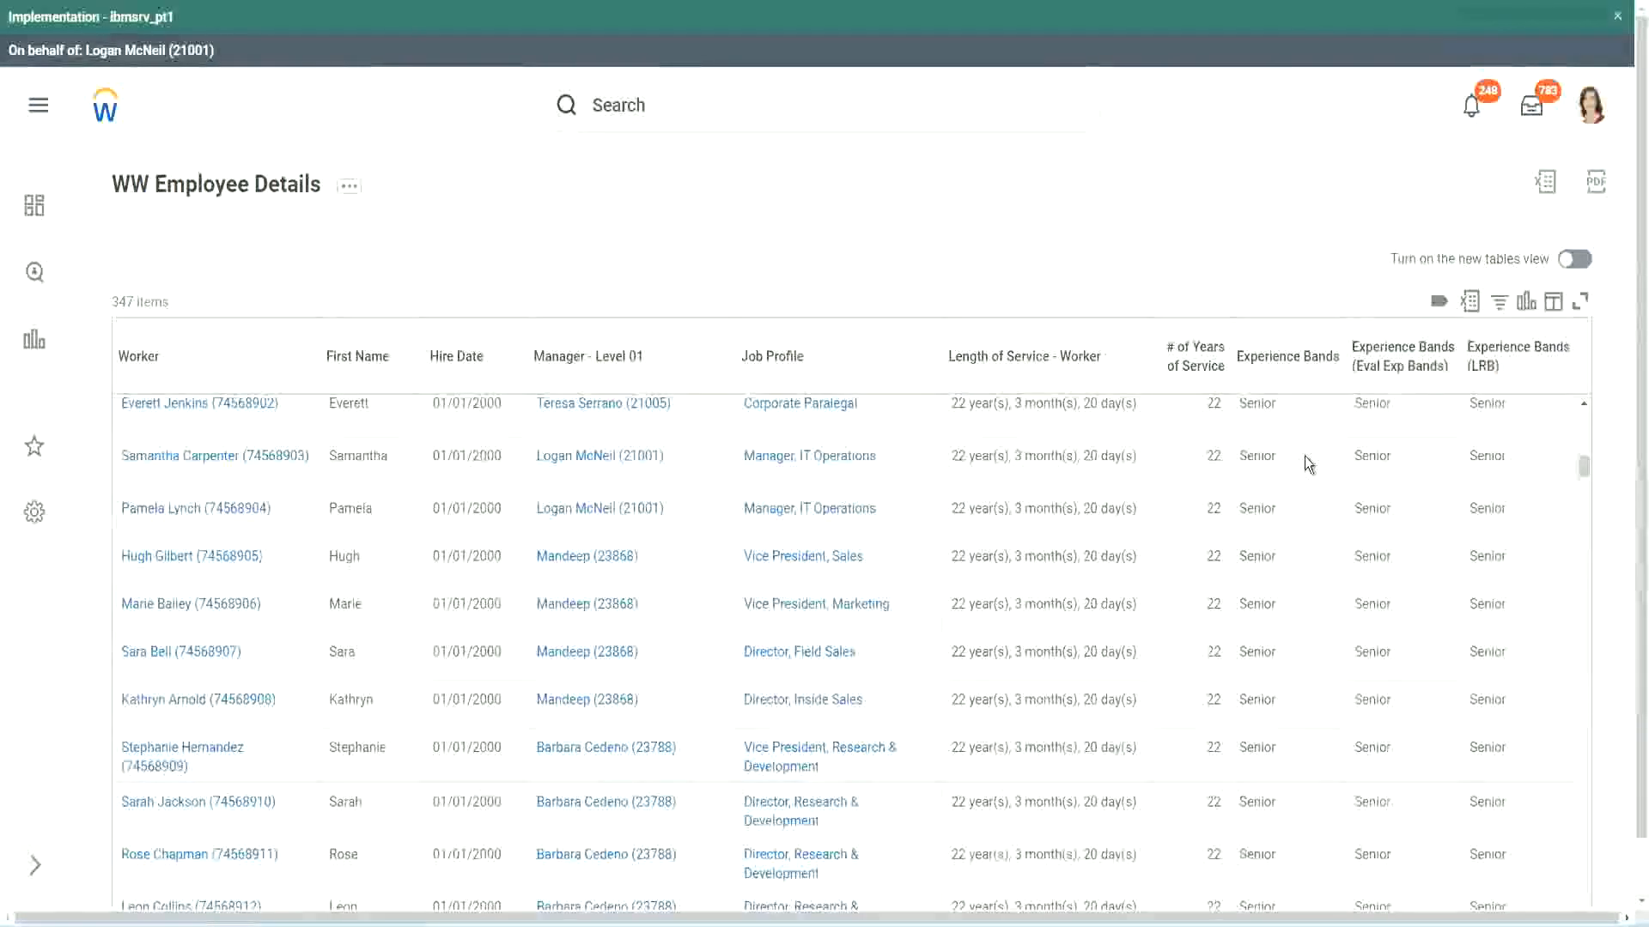
pyautogui.scroll(-3, 1288, 687)
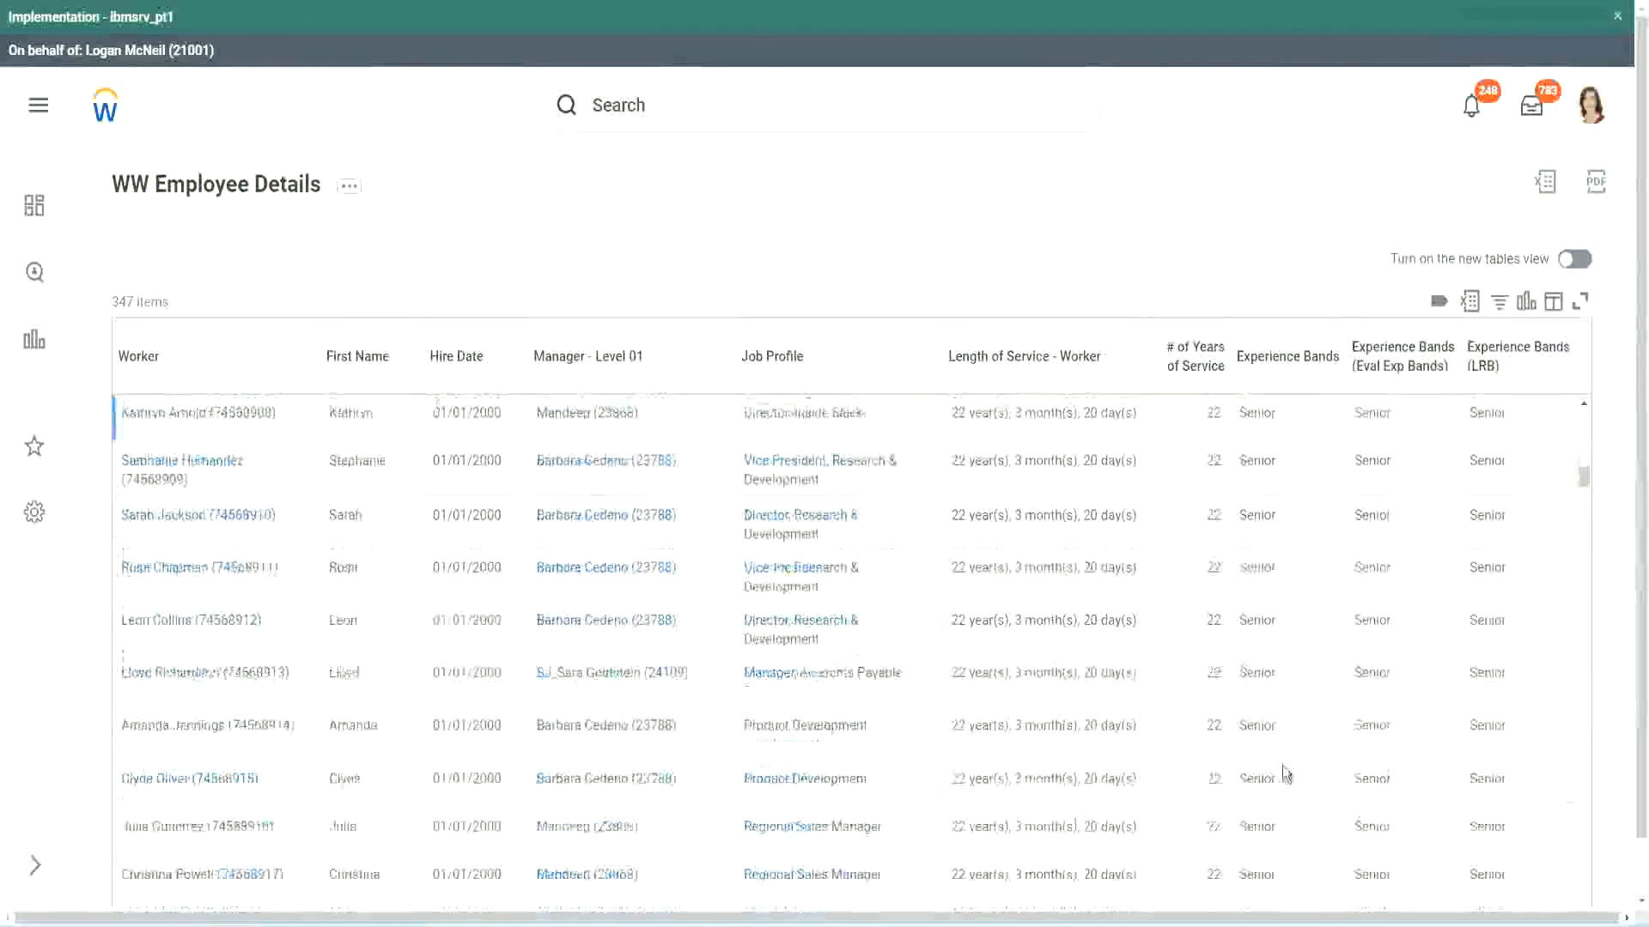
pyautogui.scroll(-1, 1290, 610)
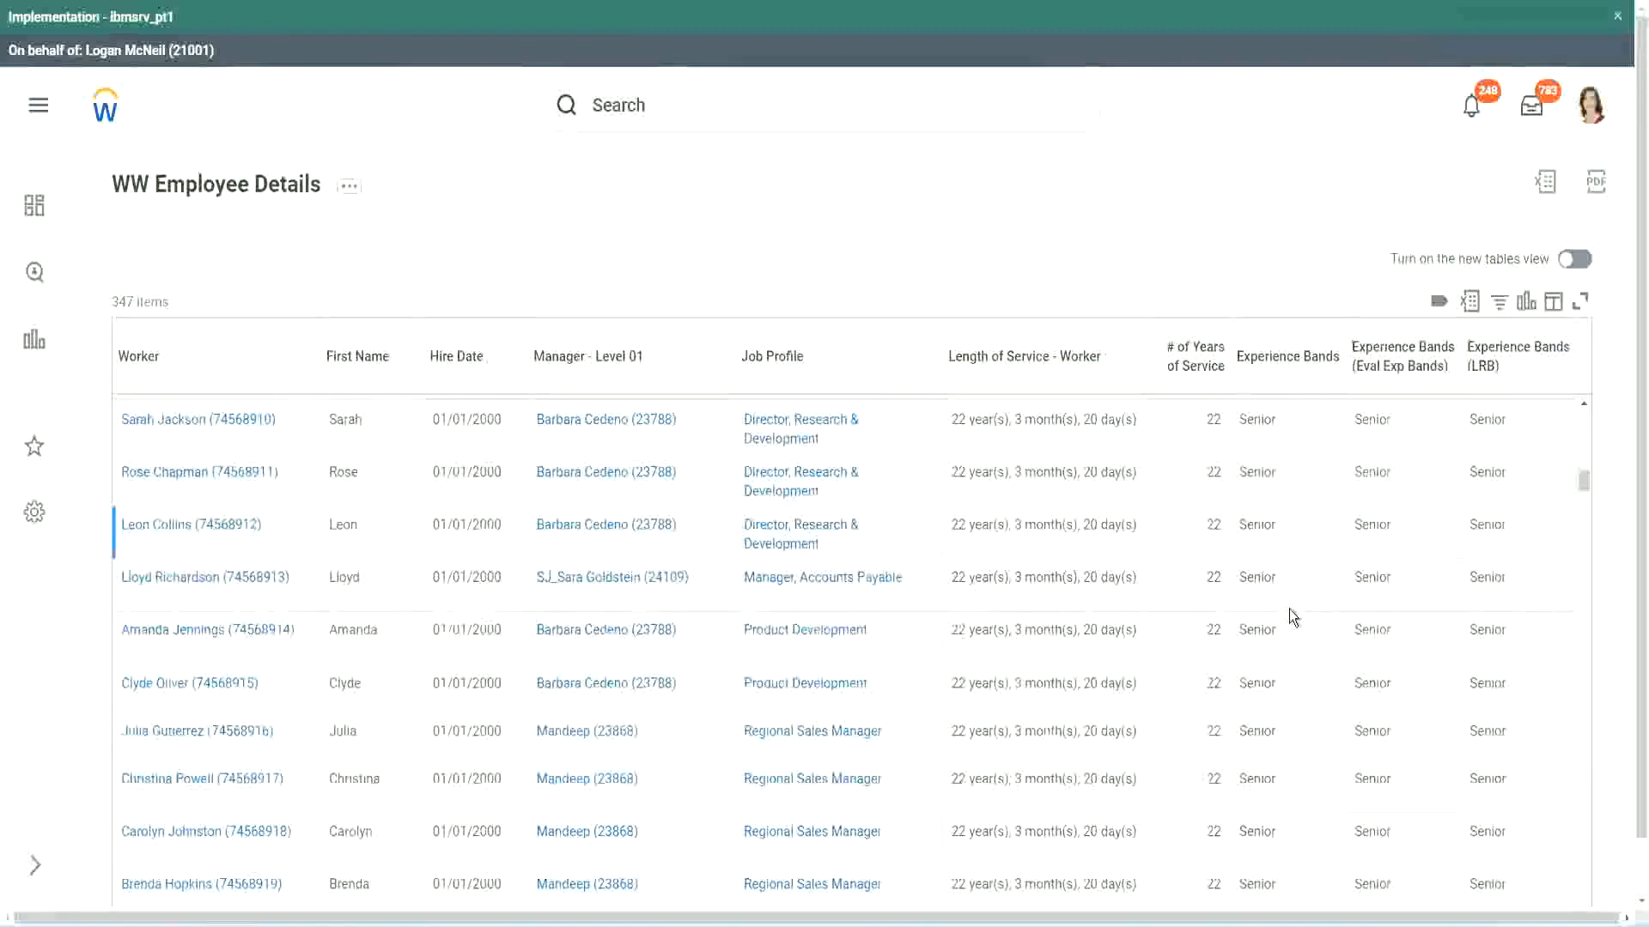